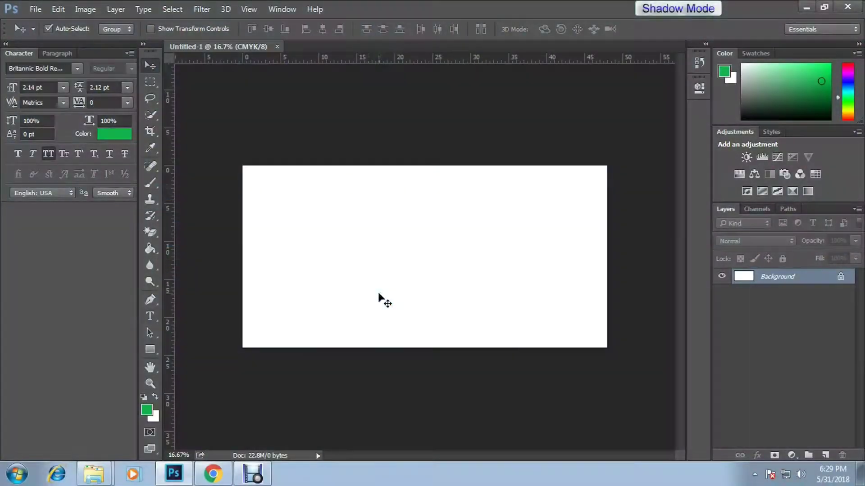
Step: Correct the header's misspelled 'OG' to 'OF'
{"action": "key", "text": "t"}
{"action": "left_click", "coordinate": [381, 219]}
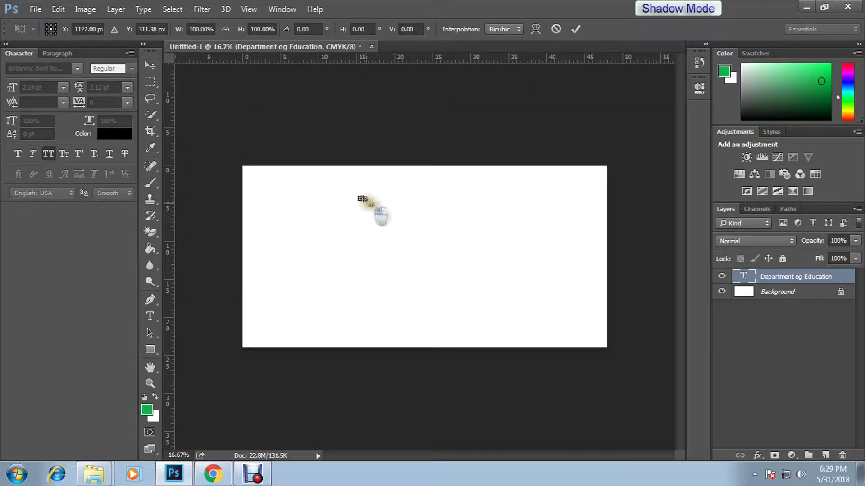
{"action": "key", "text": "Return"}
{"action": "left_click", "coordinate": [463, 217]}
{"action": "key", "text": "BackSpace"}
{"action": "type", "text": "F EDUCATION"}
{"action": "key", "text": "ctrl+Return"}
Step: Complete the 'DIVISION OF SAN JUAN' line and scale the header down
{"action": "double_click", "coordinate": [520, 200]}
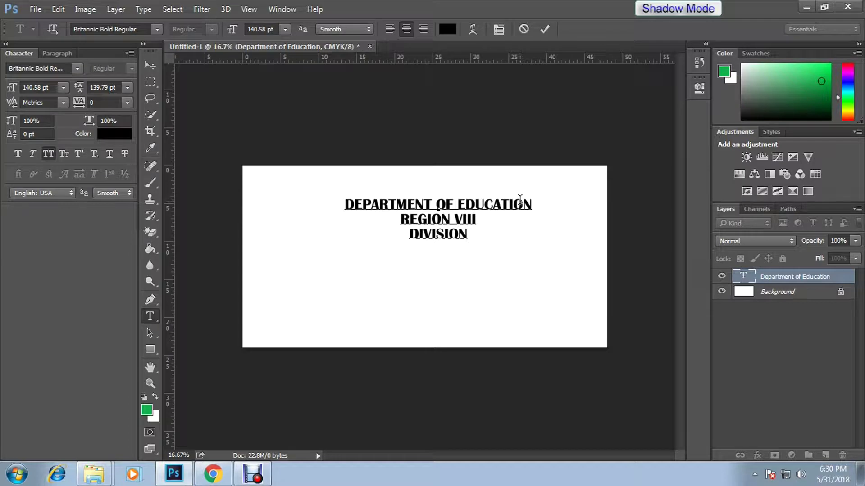
{"action": "type", "text": "N"}
{"action": "key", "text": "ctrl+Return"}
{"action": "key", "text": "ctrl+t"}
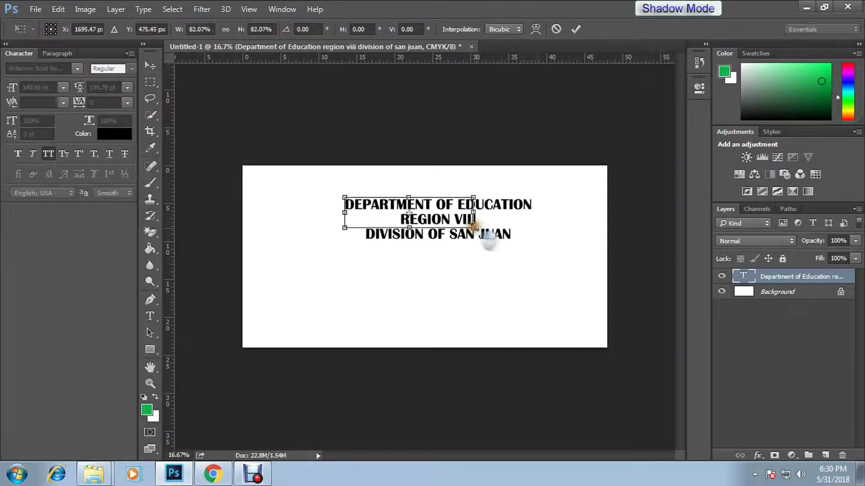
{"action": "left_click_drag", "start_coordinate": [530, 237], "coordinate": [496, 226]}
{"action": "key", "text": "Return"}
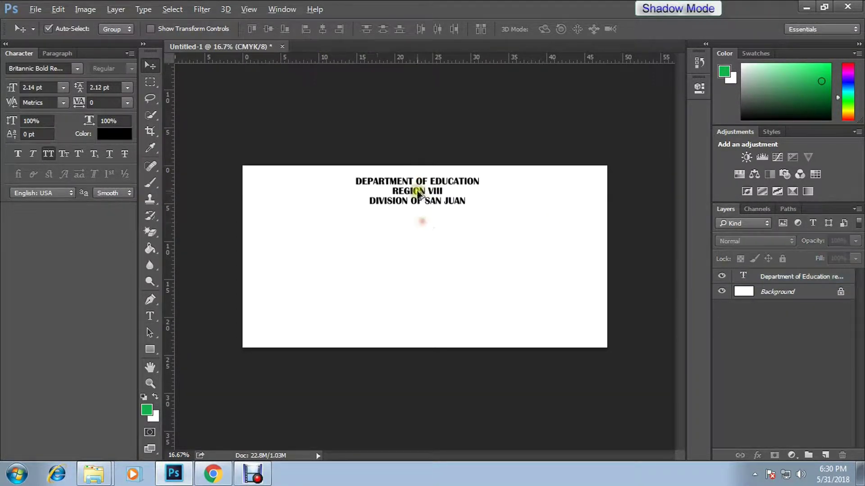
Step: Duplicate the header below and change the copy to 'THANK YOU'
{"action": "left_click_drag", "start_coordinate": [420, 188], "coordinate": [383, 264]}
{"action": "double_click", "coordinate": [379, 268]}
{"action": "key", "text": "ctrl+a"}
{"action": "type", "text": "THANK"}
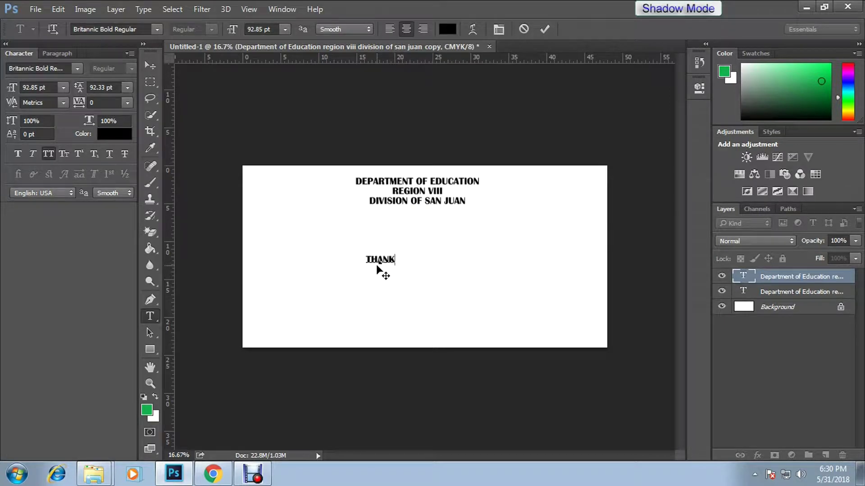
{"action": "type", "text": " YOU"}
{"action": "key", "text": "ctrl+Return"}
{"action": "double_click", "coordinate": [370, 264]}
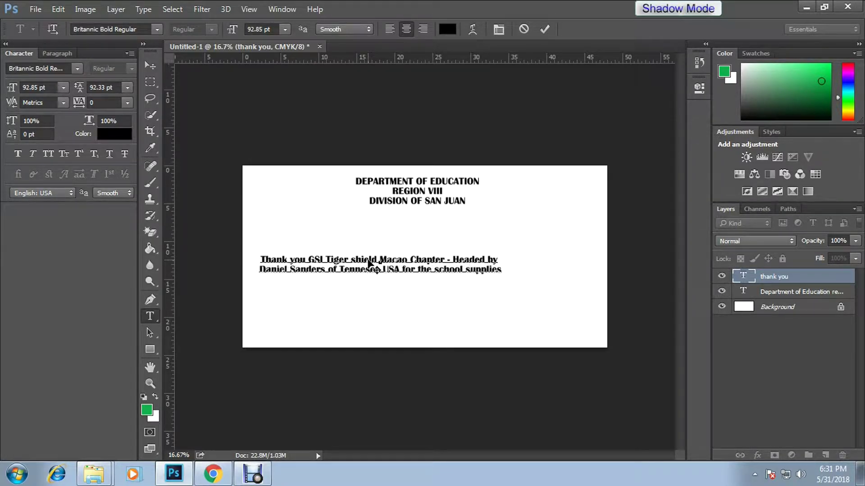
Step: Duplicate the message into a 'from: SES Teaching Staff' line at the bottom left
{"action": "left_click_drag", "start_coordinate": [377, 270], "coordinate": [401, 332]}
{"action": "left_click", "coordinate": [401, 317]}
{"action": "key", "text": "ctrl+a"}
{"action": "type", "text": "SES"}
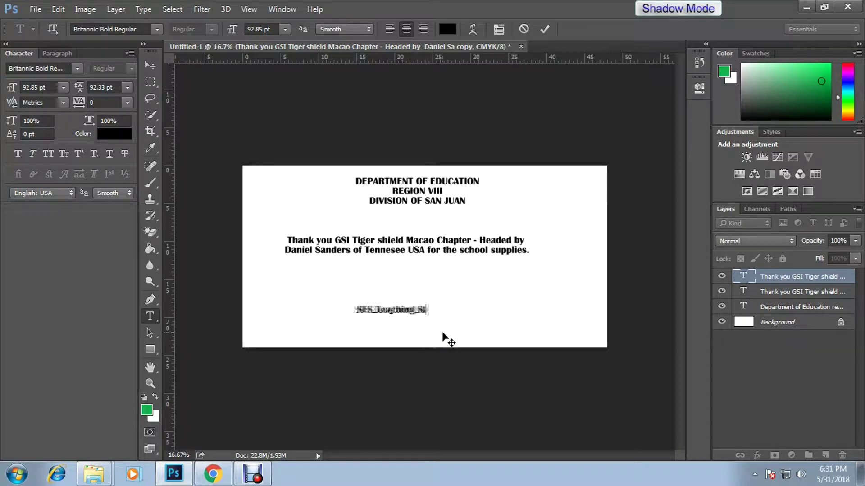
{"action": "type", "text": "aff"}
{"action": "key", "text": "ctrl+Return"}
{"action": "key", "text": "t"}
{"action": "left_click", "coordinate": [317, 326]}
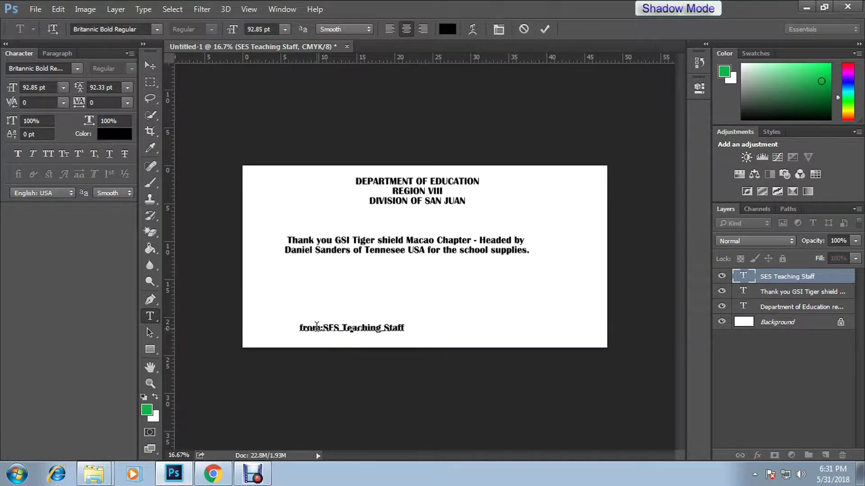
{"action": "key", "text": "ctrl+Return"}
Step: Enlarge the thank-you message and nudge it slightly lower
{"action": "left_click", "coordinate": [419, 266]}
{"action": "key", "text": "ctrl+t"}
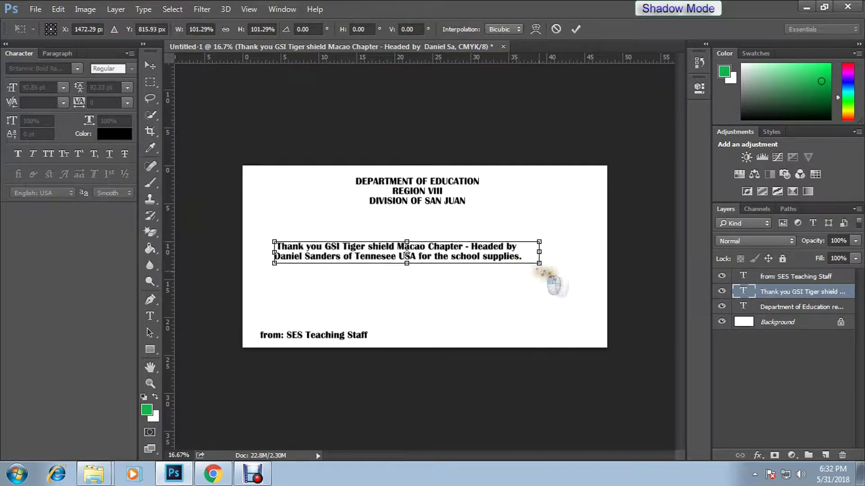
{"action": "left_click_drag", "start_coordinate": [533, 282], "coordinate": [591, 293]}
{"action": "key", "text": "Return"}
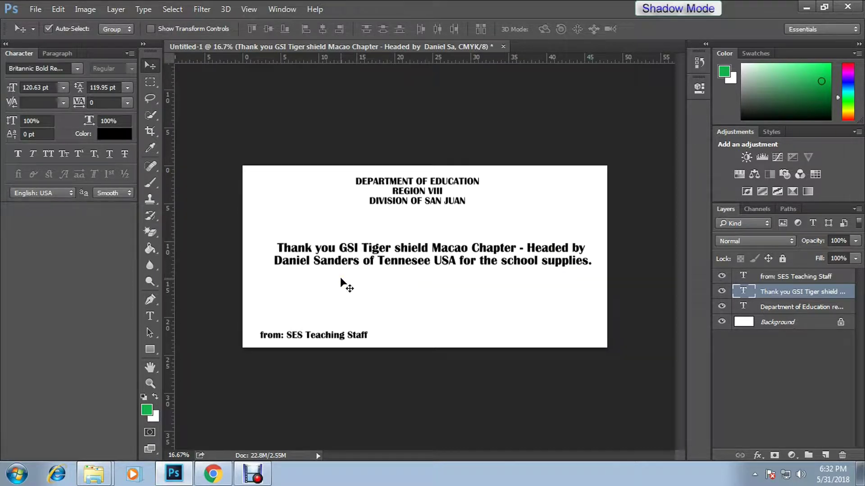
{"action": "left_click", "coordinate": [309, 271]}
{"action": "left_click_drag", "start_coordinate": [431, 256], "coordinate": [427, 266]}
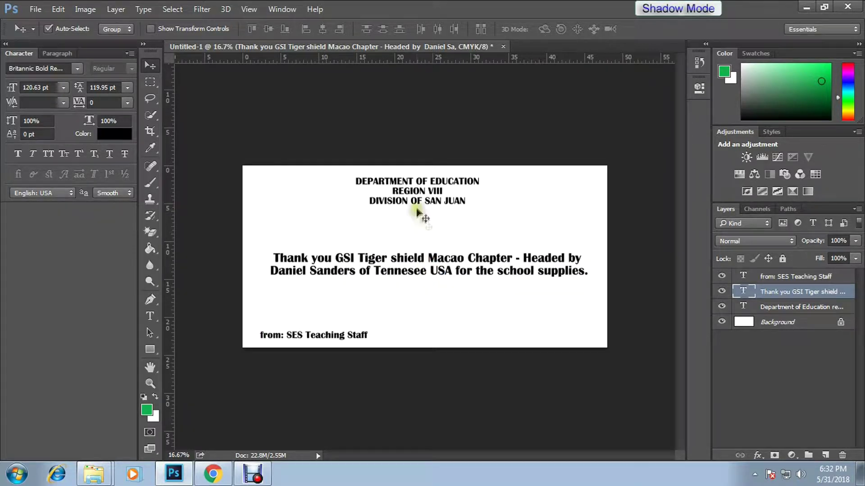
{"action": "key", "text": "ctrl+o"}
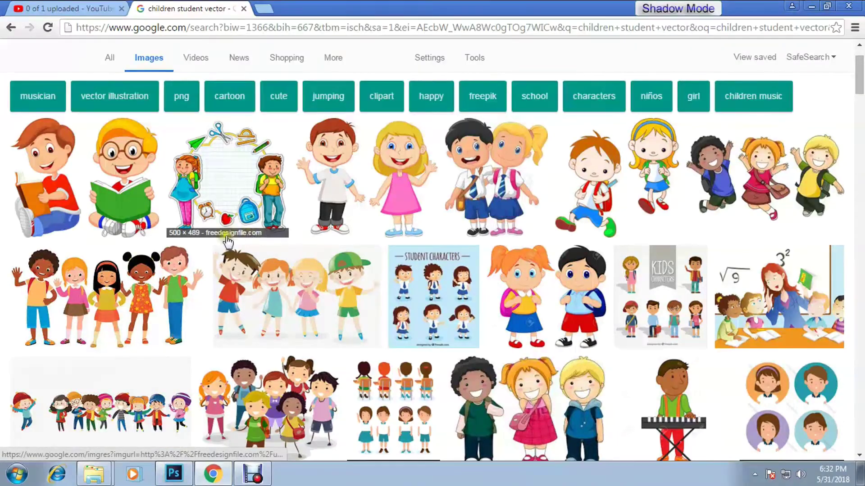
Step: Take the three-children-with-trophy cartoon from Google Images and enlarge it on the card's left
{"action": "scroll", "coordinate": [266, 223], "scroll_direction": "down", "scroll_amount": 3}
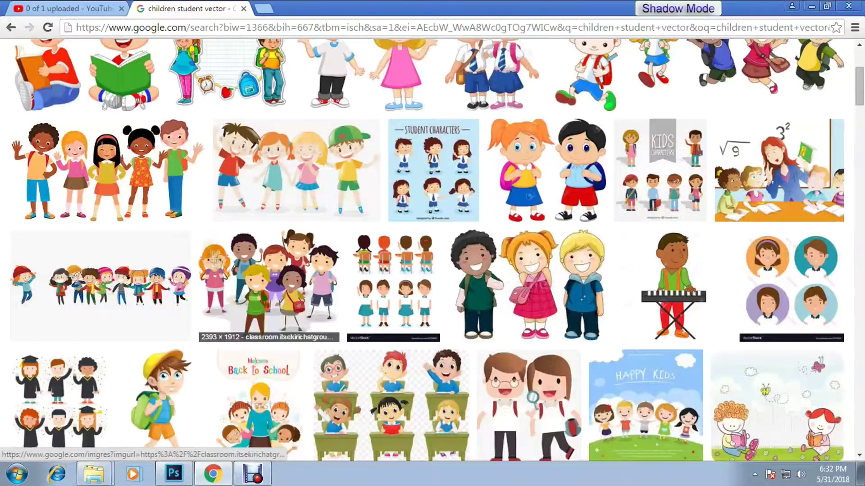
{"action": "scroll", "coordinate": [262, 284], "scroll_direction": "down", "scroll_amount": 2}
{"action": "scroll", "coordinate": [265, 286], "scroll_direction": "up", "scroll_amount": 1}
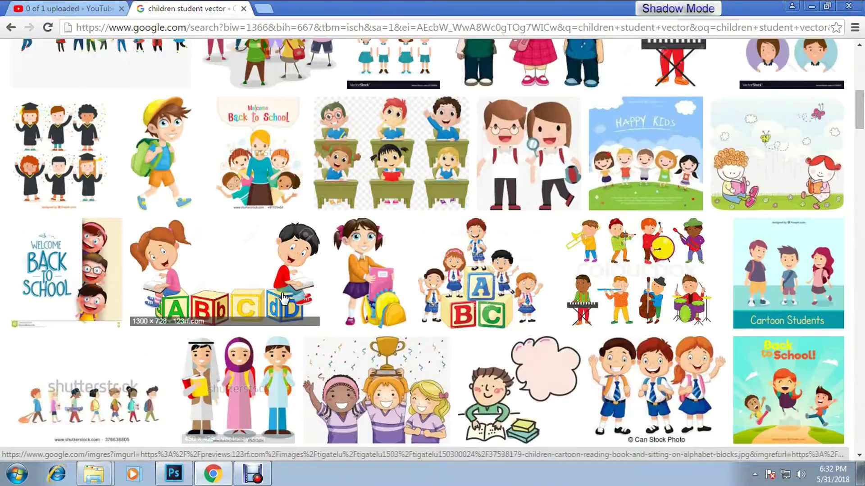
{"action": "scroll", "coordinate": [271, 290], "scroll_direction": "up", "scroll_amount": 3}
{"action": "scroll", "coordinate": [285, 303], "scroll_direction": "down", "scroll_amount": 3}
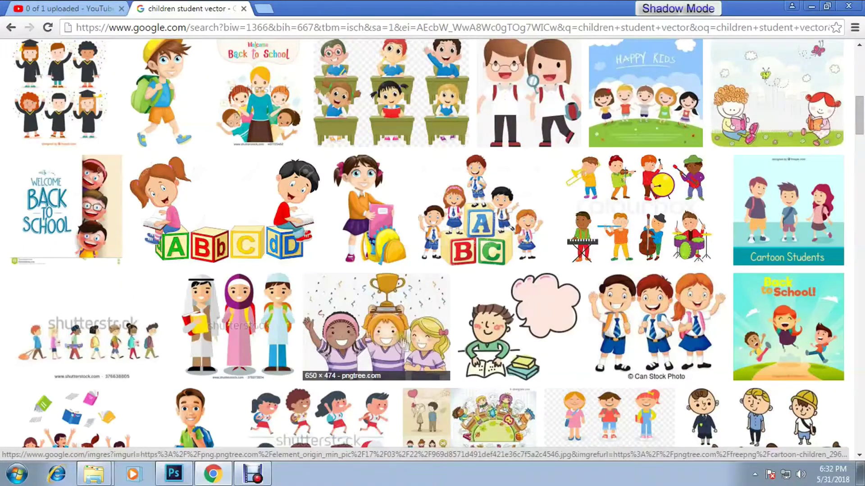
{"action": "left_click", "coordinate": [403, 344]}
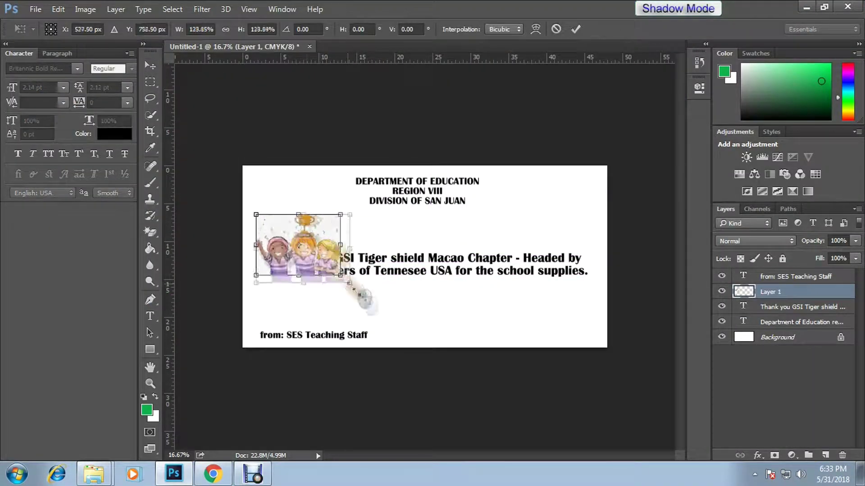
{"action": "left_click_drag", "start_coordinate": [301, 258], "coordinate": [386, 310]}
{"action": "left_click", "coordinate": [769, 306]}
Step: Bring the thank-you message in front of the cartoon and move it lower
{"action": "left_click_drag", "start_coordinate": [768, 307], "coordinate": [768, 287]}
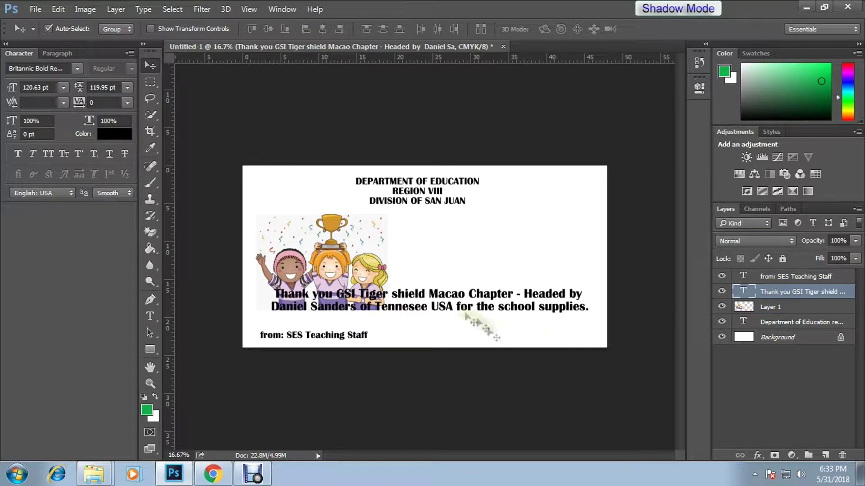
{"action": "left_click_drag", "start_coordinate": [463, 306], "coordinate": [458, 319]}
{"action": "key", "text": "ctrl+plus"}
{"action": "key", "text": "ctrl+plus"}
Step: Draw a filled rectangle on a new layer and give it a drop shadow
{"action": "key", "text": "m"}
{"action": "left_click_drag", "start_coordinate": [381, 203], "coordinate": [584, 281]}
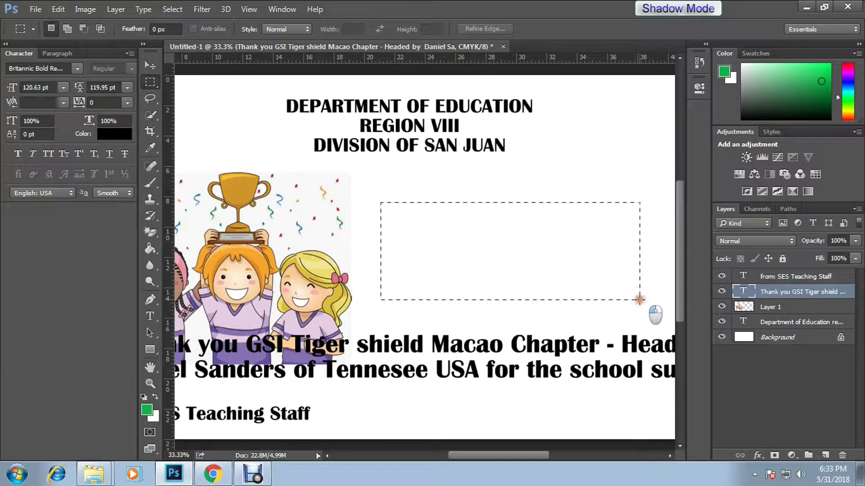
{"action": "left_click", "coordinate": [829, 457]}
{"action": "key", "text": "g"}
{"action": "left_click", "coordinate": [456, 268]}
{"action": "left_click", "coordinate": [757, 455]}
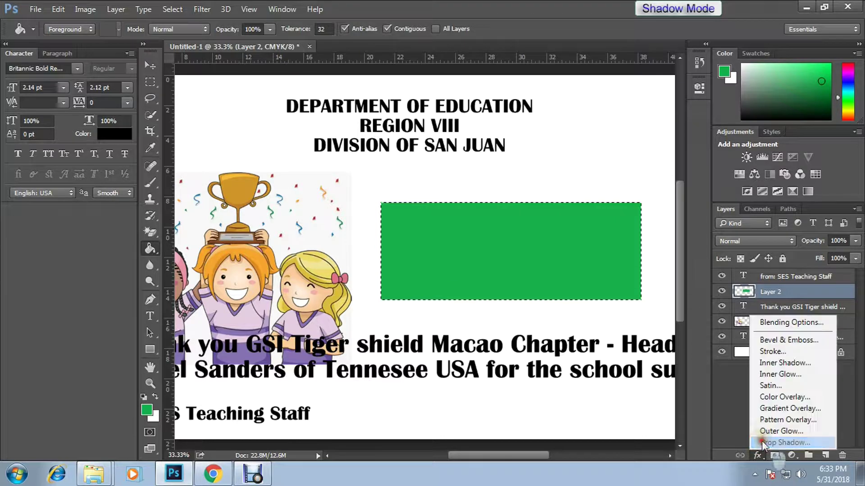
{"action": "left_click_drag", "start_coordinate": [517, 76], "coordinate": [659, 88]}
{"action": "left_click_drag", "start_coordinate": [744, 217], "coordinate": [746, 217]}
{"action": "key", "text": "Return"}
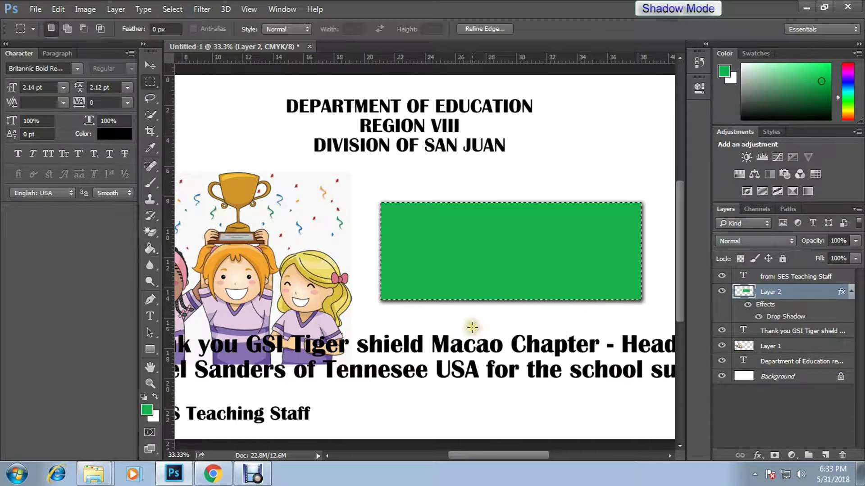
Step: Refill the rectangle white, move it over the children and enlarge it
{"action": "key", "text": "g"}
{"action": "left_click", "coordinate": [495, 253]}
{"action": "key", "text": "v"}
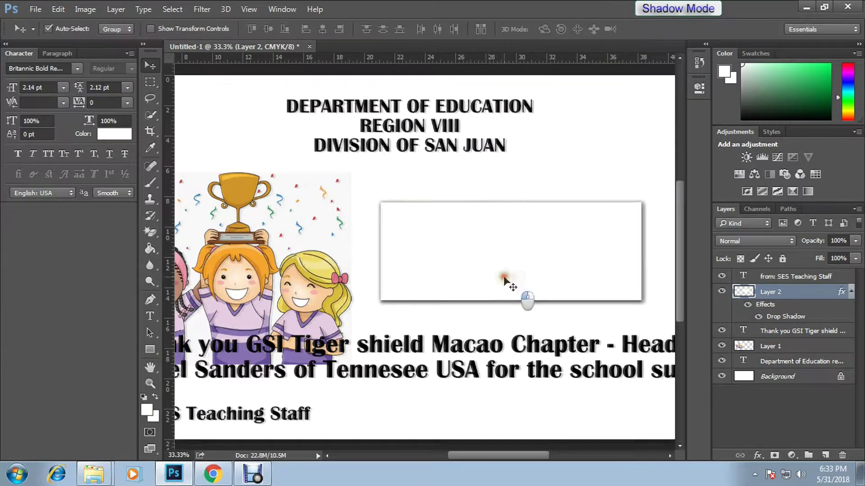
{"action": "left_click_drag", "start_coordinate": [504, 277], "coordinate": [290, 222]}
{"action": "key", "text": "ctrl+t"}
{"action": "left_click_drag", "start_coordinate": [438, 245], "coordinate": [470, 253]}
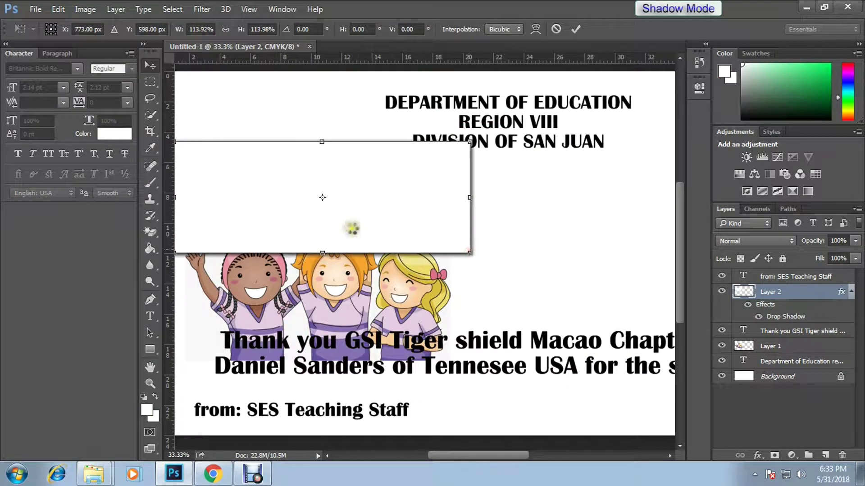
{"action": "key", "text": "Return"}
{"action": "left_click", "coordinate": [770, 360]}
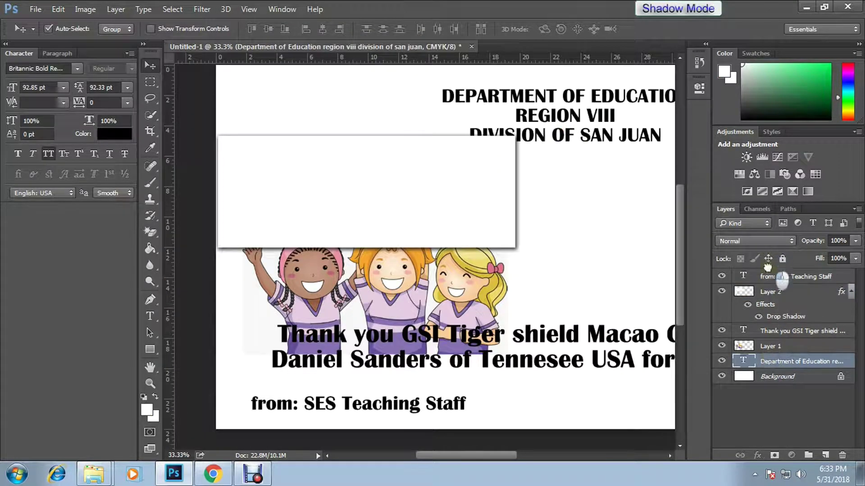
Step: Move the Department header layer to the top and tilt the white rectangle about -6.5°
{"action": "left_click_drag", "start_coordinate": [768, 268], "coordinate": [768, 271]}
{"action": "left_click", "coordinate": [338, 232]}
{"action": "key", "text": "5"}
{"action": "key", "text": "ctrl+t"}
{"action": "left_click_drag", "start_coordinate": [565, 301], "coordinate": [564, 279]}
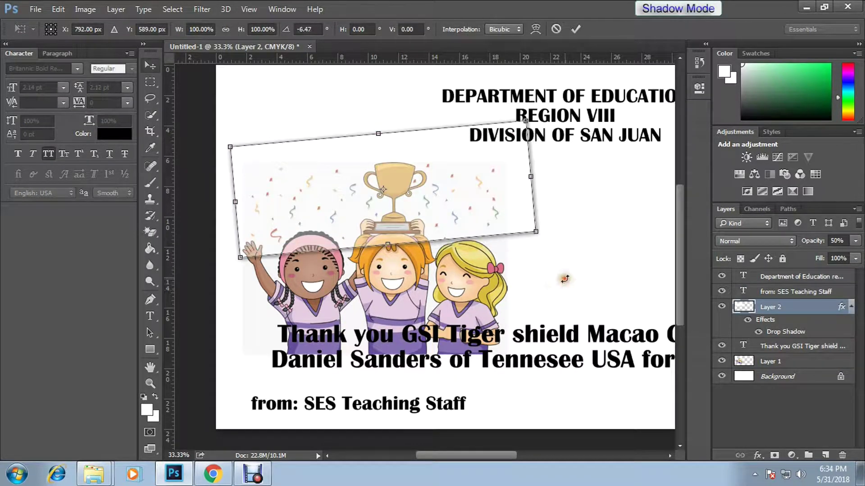
{"action": "key", "text": "Return"}
Step: Set the rectangle's opacity to 99% and scale it to about 73%
{"action": "key", "text": "ctrl+t"}
{"action": "key", "text": "Return"}
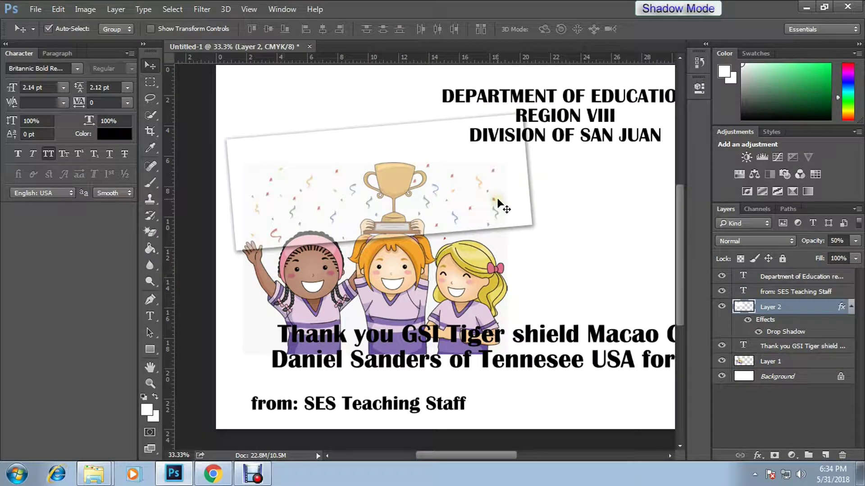
{"action": "key", "text": "9"}
{"action": "key", "text": "9"}
{"action": "right_click", "coordinate": [498, 203]}
{"action": "key", "text": "Escape"}
{"action": "key", "text": "ctrl+t"}
{"action": "left_click_drag", "start_coordinate": [533, 113], "coordinate": [451, 153]}
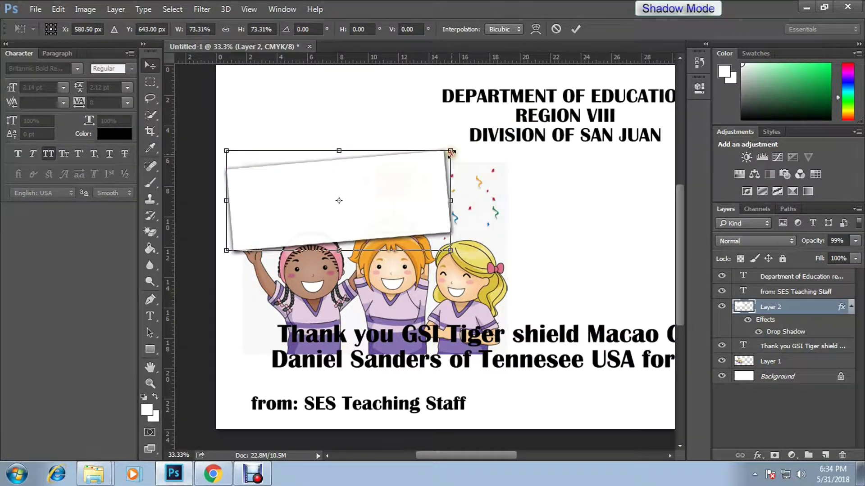
{"action": "key", "text": "Return"}
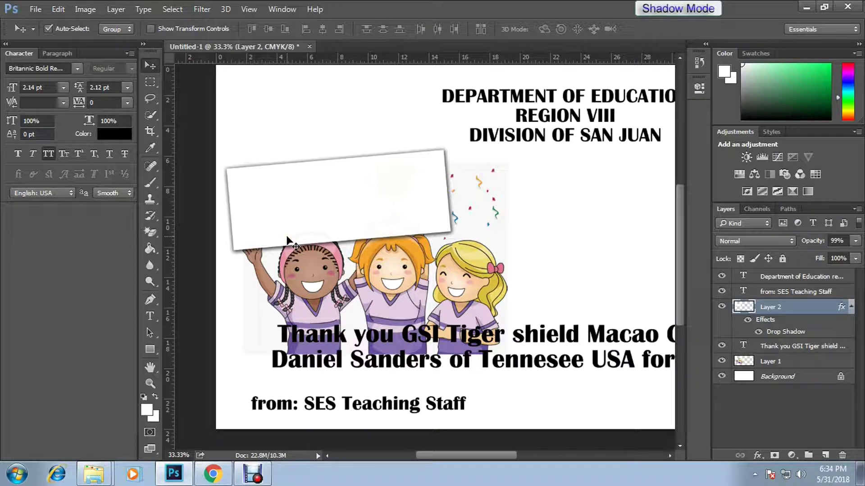
{"action": "key", "text": "ctrl+plus"}
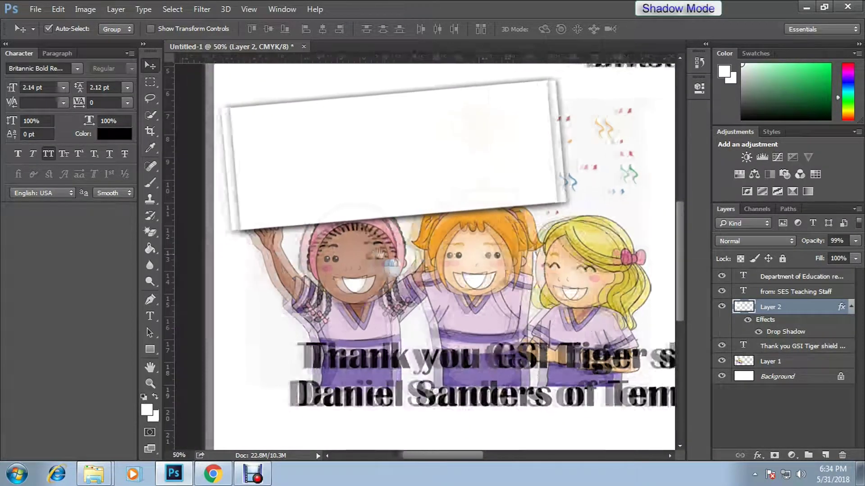
Step: Make the sign 30% opaque and Magic Wand-select the girl's raised hand
{"action": "right_click", "coordinate": [800, 315]}
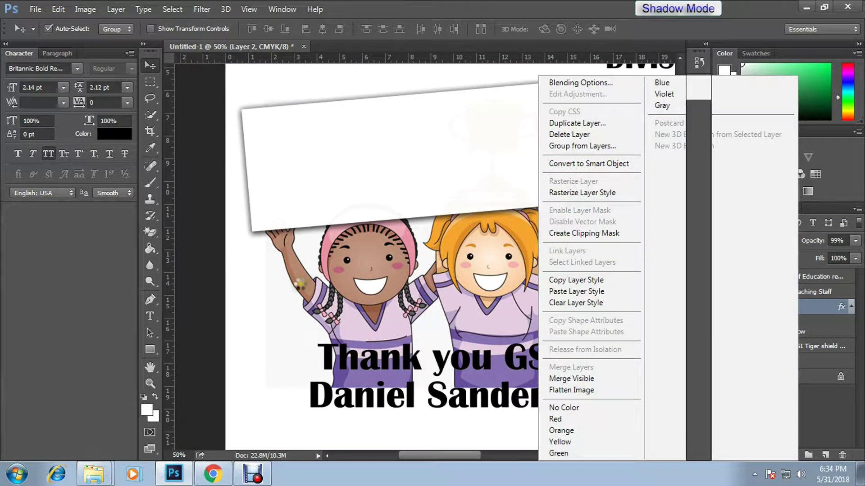
{"action": "left_click", "coordinate": [299, 284]}
{"action": "key", "text": "ctrl+plus"}
{"action": "key", "text": "ctrl+plus"}
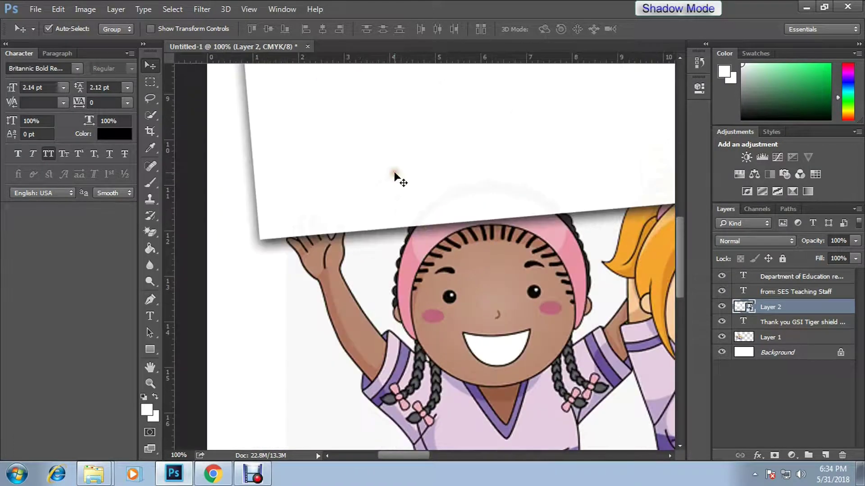
{"action": "key", "text": "3"}
{"action": "key", "text": "ctrl+plus"}
{"action": "key", "text": "ctrl+plus"}
{"action": "key", "text": "ctrl+plus"}
{"action": "key", "text": "w"}
{"action": "right_click", "coordinate": [150, 115]}
{"action": "left_click", "coordinate": [198, 124]}
{"action": "key", "text": "alt+bracketleft"}
{"action": "key", "text": "alt+bracketleft"}
{"action": "left_click", "coordinate": [295, 343]}
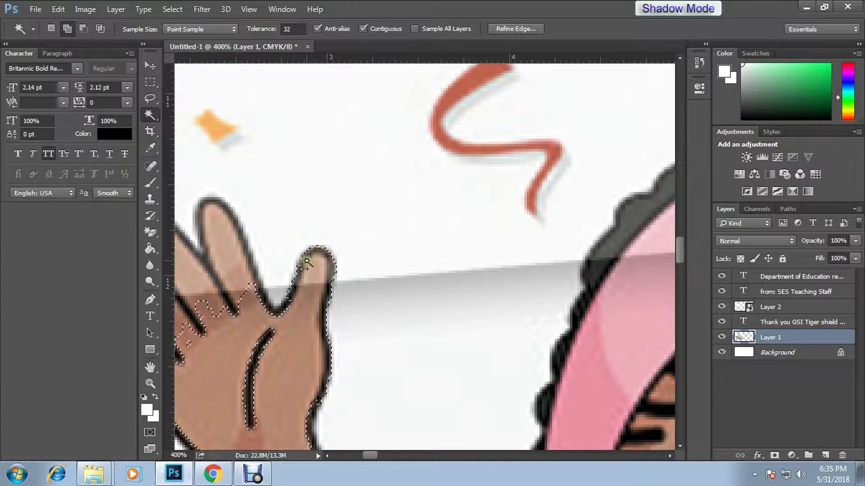
Step: Erase the sign over the fingertip and restore the sign's opacity
{"action": "key", "text": "v"}
{"action": "key", "text": "alt+bracketright"}
{"action": "key", "text": "shift+e"}
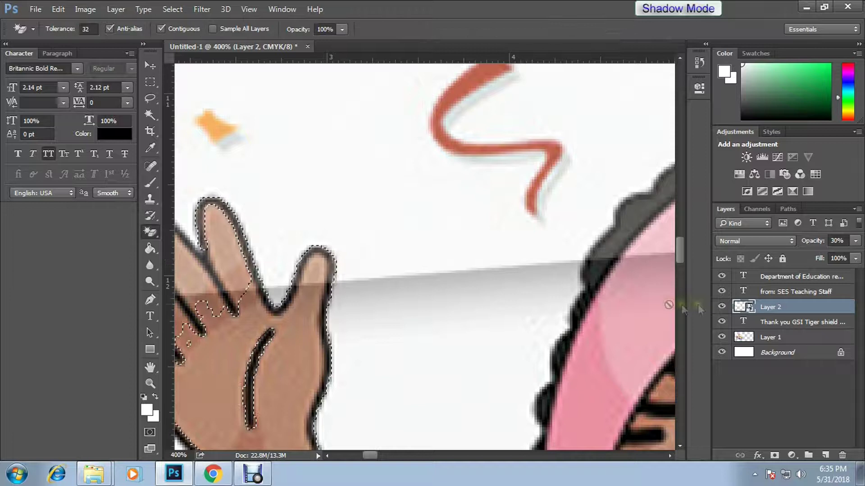
{"action": "key", "text": "shift+e"}
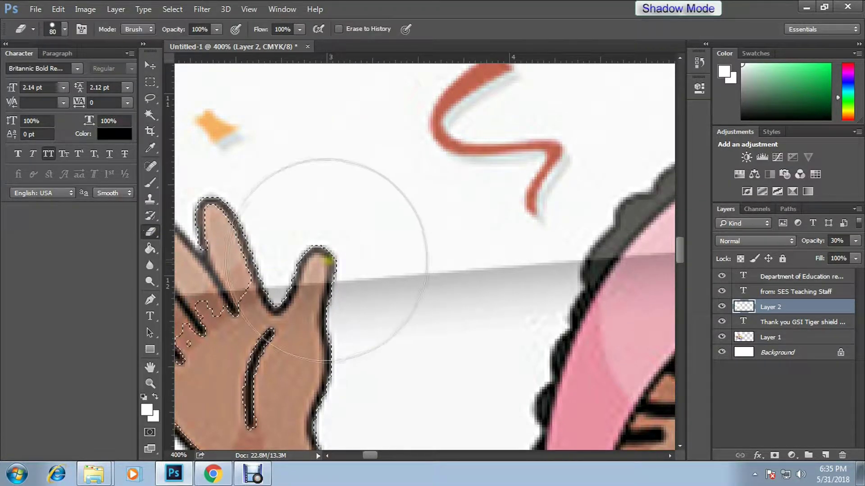
{"action": "left_click_drag", "start_coordinate": [337, 266], "coordinate": [311, 310]}
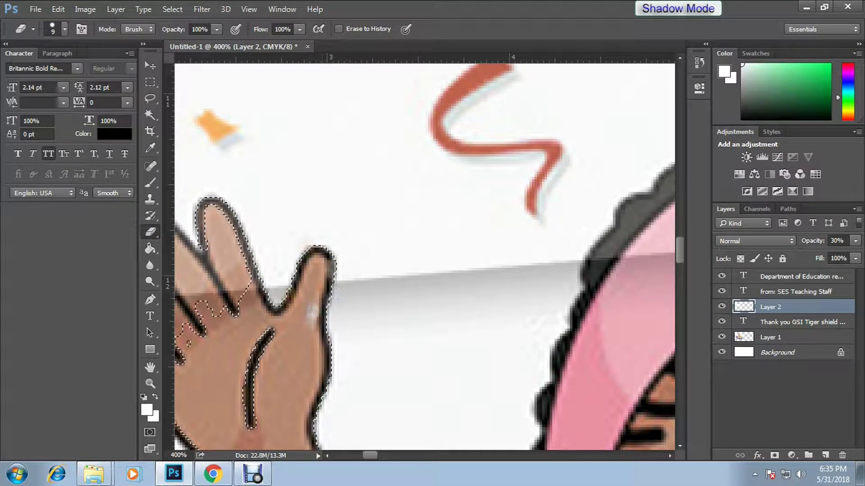
{"action": "key", "text": "v"}
{"action": "key", "text": "9"}
{"action": "key", "text": "9"}
{"action": "key", "text": "ctrl+minus"}
{"action": "key", "text": "ctrl+minus"}
{"action": "key", "text": "ctrl+minus"}
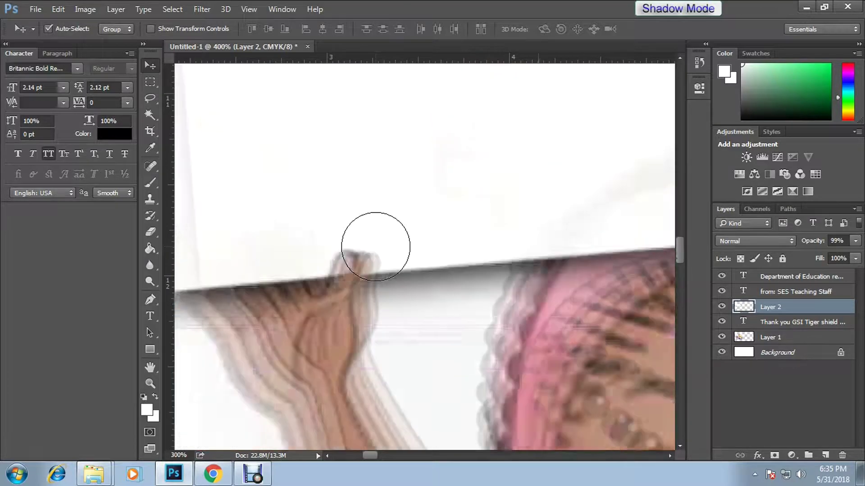
{"action": "key", "text": "ctrl+minus"}
{"action": "key", "text": "ctrl+minus"}
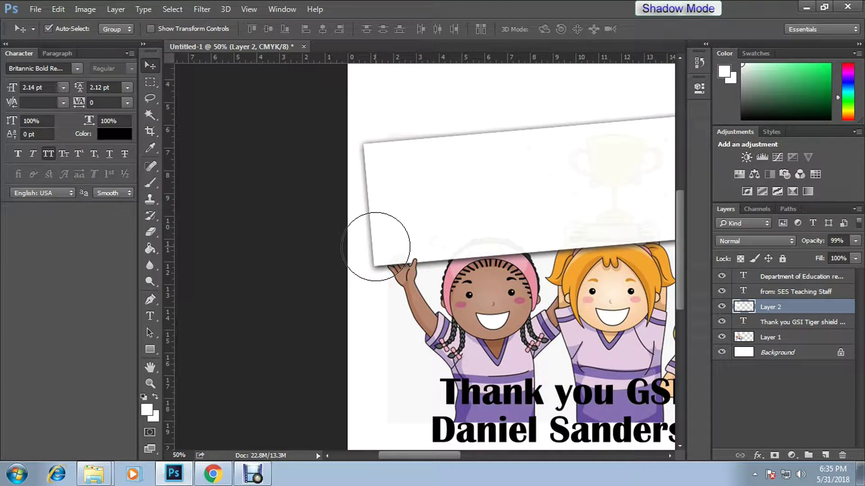
{"action": "key", "text": "ctrl+minus"}
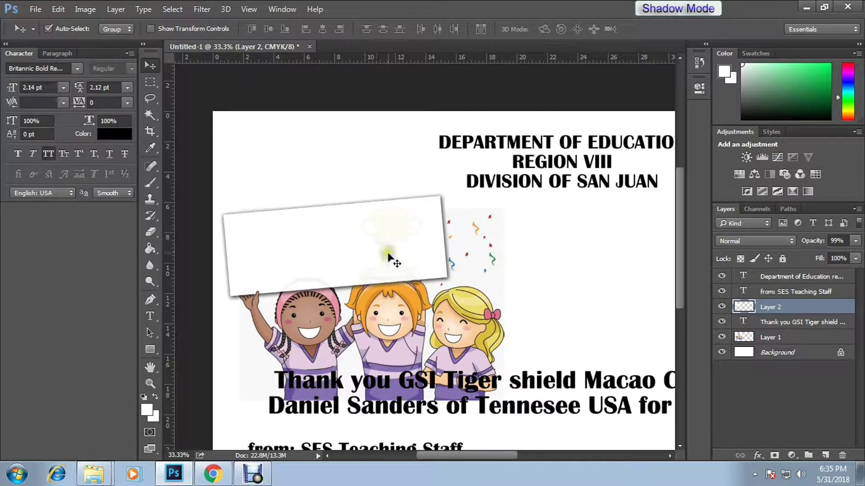
Step: Duplicate the message as 'Thank you', move it up to the sign and bring it to the top
{"action": "scroll", "coordinate": [557, 395], "scroll_direction": "down", "scroll_amount": 1}
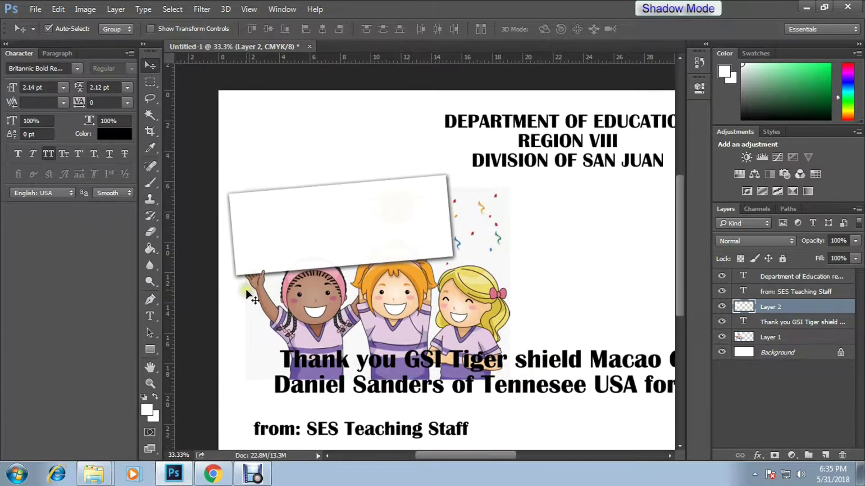
{"action": "left_click_drag", "start_coordinate": [558, 395], "coordinate": [558, 341]}
{"action": "key", "text": "t"}
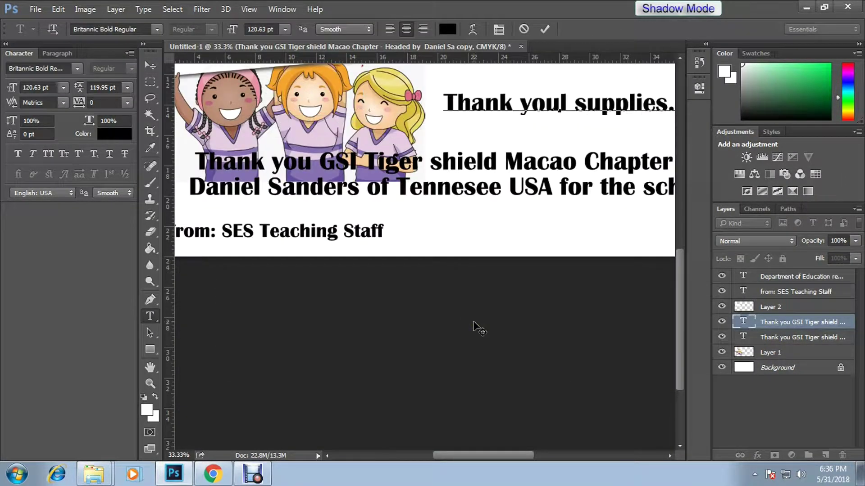
{"action": "key", "text": "Delete"}
{"action": "key", "text": "Delete"}
{"action": "key", "text": "Delete"}
{"action": "key", "text": "Delete"}
{"action": "key", "text": "Delete"}
{"action": "key", "text": "Delete"}
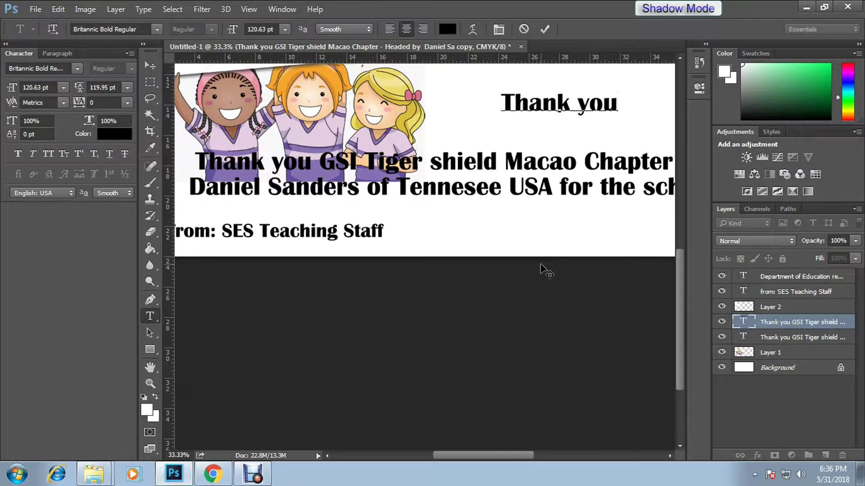
{"action": "key", "text": "ctrl+Return"}
{"action": "key", "text": "v"}
{"action": "mouse_move", "coordinate": [665, 209]}
{"action": "left_mouse_down"}
{"action": "mouse_move", "coordinate": [525, 179]}
{"action": "mouse_move", "coordinate": [324, 118]}
{"action": "left_mouse_up"}
{"action": "key", "text": "ctrl+shift+bracketright"}
Step: Enlarge and tilt 'Thank you' on the sign, then shift the long message right
{"action": "key", "text": "ctrl+t"}
{"action": "left_click_drag", "start_coordinate": [369, 161], "coordinate": [378, 148]}
{"action": "left_click_drag", "start_coordinate": [360, 118], "coordinate": [402, 137]}
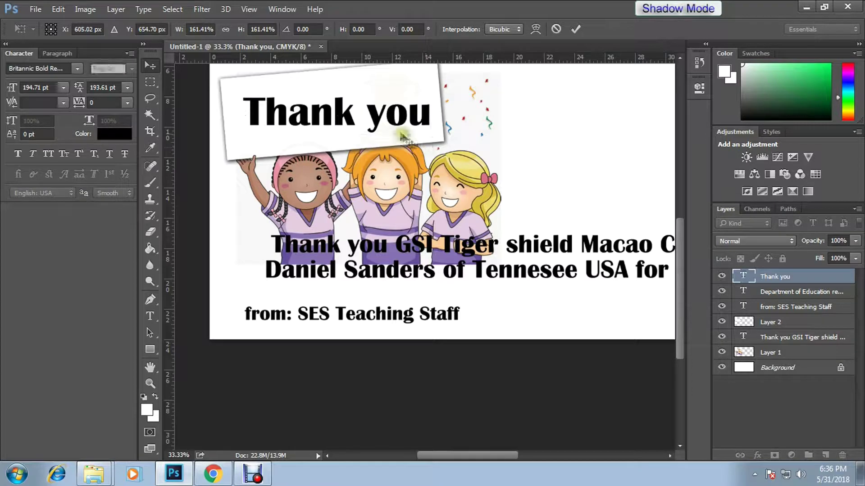
{"action": "key", "text": "Return"}
{"action": "key", "text": "ctrl+t"}
{"action": "mouse_move", "coordinate": [452, 191]}
{"action": "left_mouse_down"}
{"action": "mouse_move", "coordinate": [465, 205]}
{"action": "mouse_move", "coordinate": [459, 198]}
{"action": "left_mouse_up"}
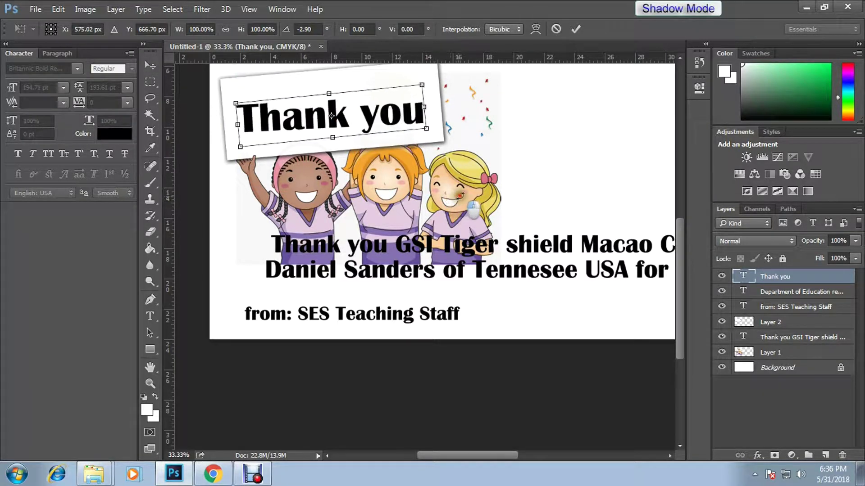
{"action": "key", "text": "Return"}
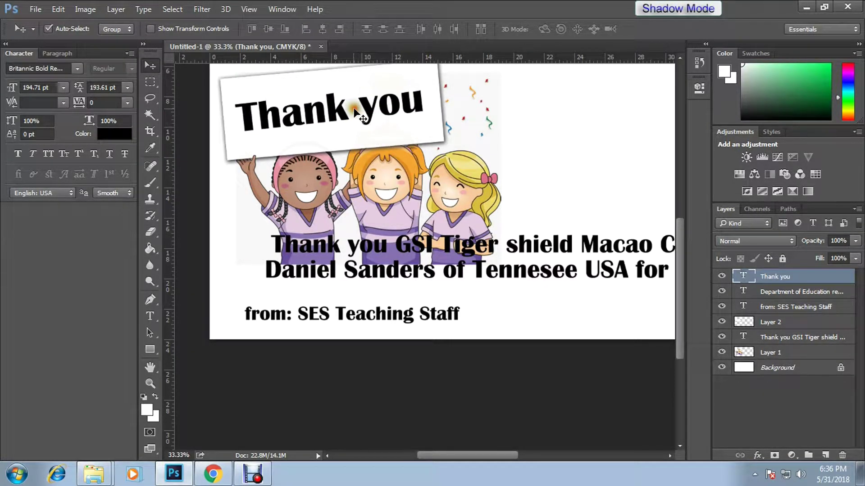
{"action": "key", "text": "ctrl+0"}
{"action": "left_click_drag", "start_coordinate": [424, 311], "coordinate": [448, 310]}
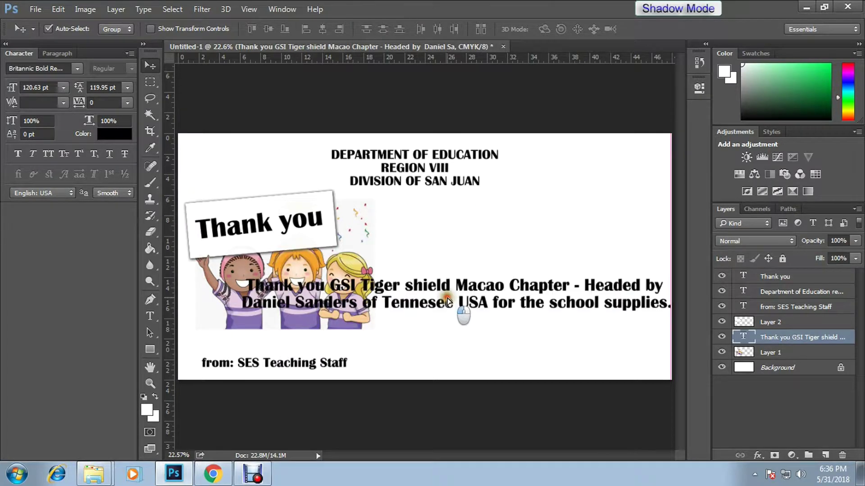
Step: Duplicate the long message and trim the copy to 'GSI Tiger shield Macao Chapter'
{"action": "left_click_drag", "start_coordinate": [291, 351], "coordinate": [343, 303], "text": "alt"}
{"action": "double_click", "coordinate": [406, 268]}
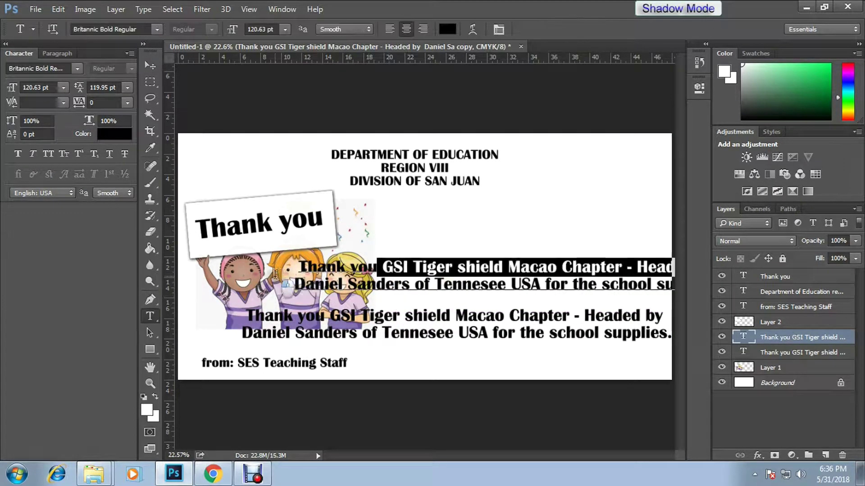
{"action": "left_click_drag", "start_coordinate": [377, 268], "coordinate": [289, 259]}
{"action": "key", "text": "BackSpace"}
{"action": "key", "text": "ctrl+Return"}
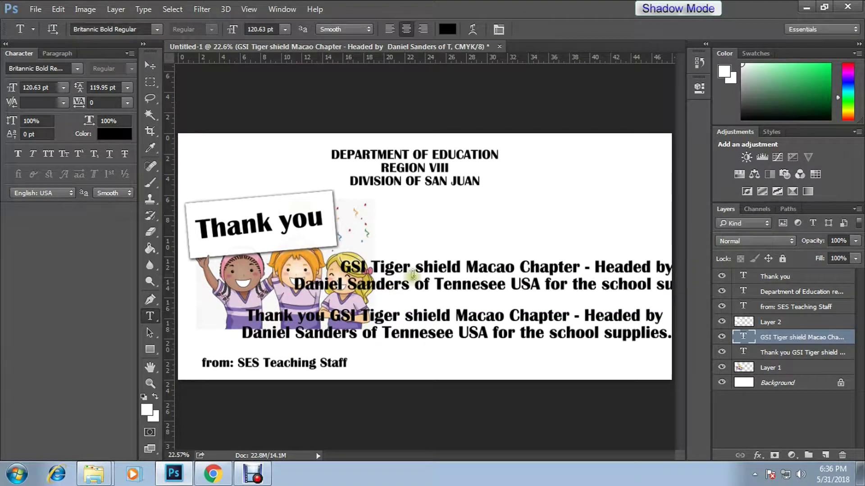
{"action": "left_click_drag", "start_coordinate": [582, 266], "coordinate": [671, 285]}
{"action": "key", "text": "BackSpace"}
{"action": "key", "text": "ctrl+Return"}
Step: Move the chapter heading up beside the Thank you sign and enlarge it
{"action": "key", "text": "v"}
{"action": "left_click_drag", "start_coordinate": [491, 282], "coordinate": [496, 231]}
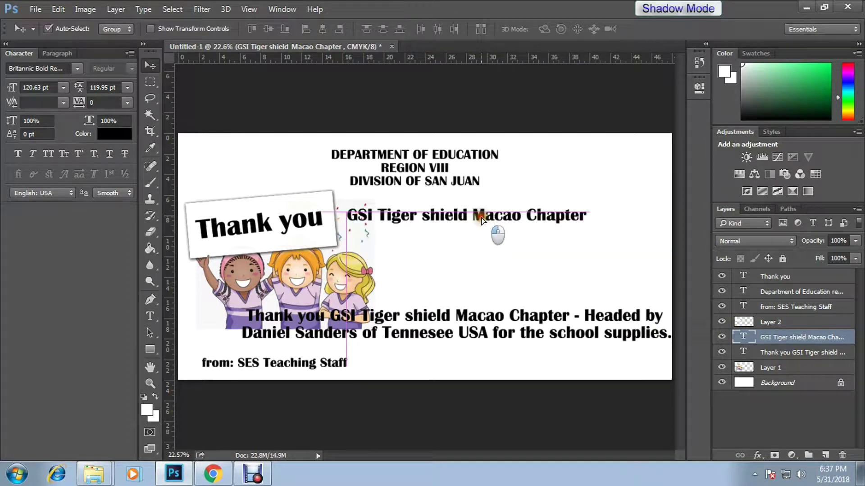
{"action": "key", "text": "ctrl+t"}
{"action": "mouse_move", "coordinate": [591, 207]}
{"action": "left_mouse_down"}
{"action": "mouse_move", "coordinate": [674, 206]}
{"action": "mouse_move", "coordinate": [660, 210]}
{"action": "mouse_move", "coordinate": [665, 232]}
{"action": "left_mouse_up"}
{"action": "key", "text": "Return"}
{"action": "key", "text": "ctrl+t"}
{"action": "key", "text": "Return"}
Step: Cut the original message's opening words, break after Tennesee, and move it under the heading
{"action": "left_click", "coordinate": [459, 338]}
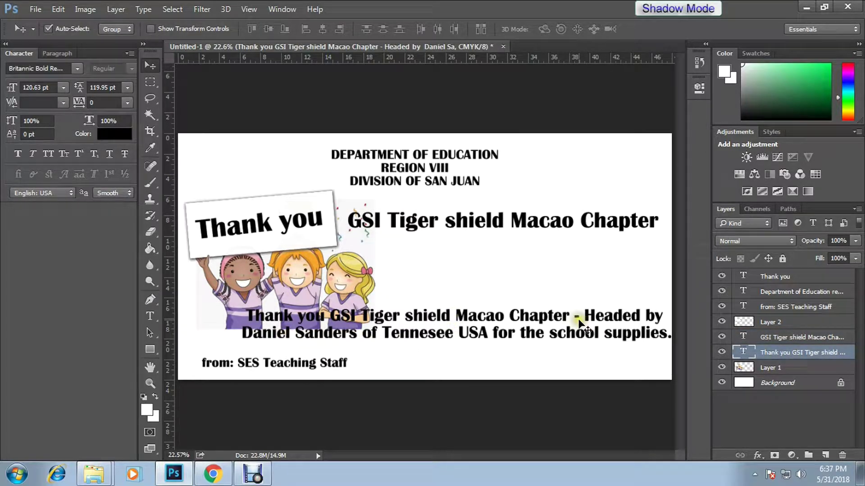
{"action": "key", "text": "t"}
{"action": "left_click_drag", "start_coordinate": [580, 324], "coordinate": [247, 315]}
{"action": "key", "text": "BackSpace"}
{"action": "left_click", "coordinate": [499, 316]}
{"action": "key", "text": "Return"}
{"action": "key", "text": "ctrl+Return"}
{"action": "key", "text": "v"}
{"action": "left_click_drag", "start_coordinate": [450, 356], "coordinate": [498, 294]}
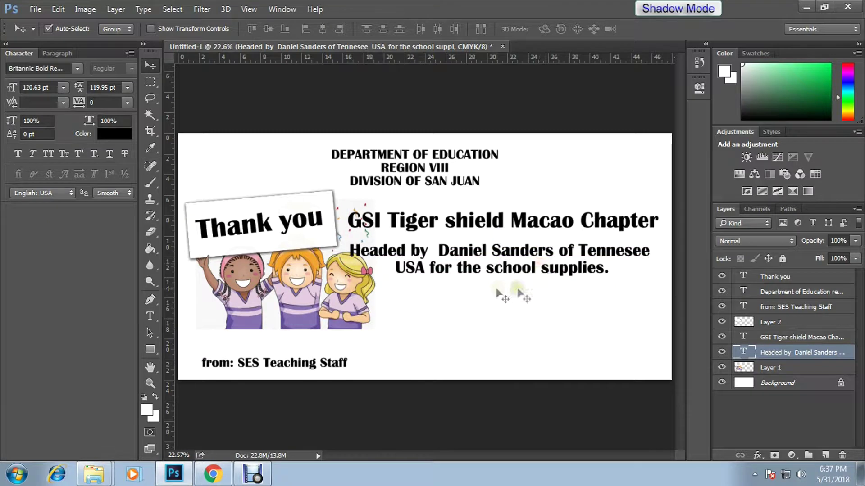
Step: Rearrange the Headed by text so 'for the school supplies' sits on its own third line
{"action": "key", "text": "t"}
{"action": "left_click", "coordinate": [558, 251]}
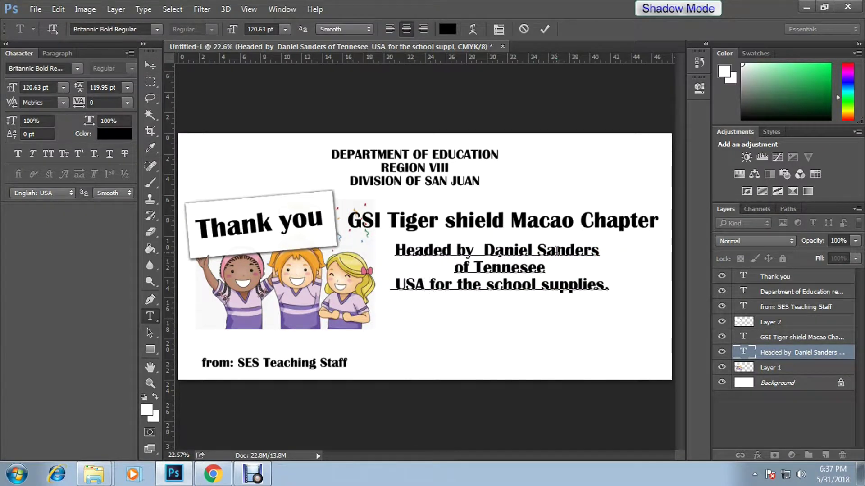
{"action": "key", "text": "BackSpace"}
{"action": "key", "text": "Right"}
{"action": "key", "text": "Right"}
{"action": "key", "text": "Right"}
{"action": "key", "text": "Return"}
{"action": "key", "text": "ctrl+Return"}
{"action": "key", "text": "v"}
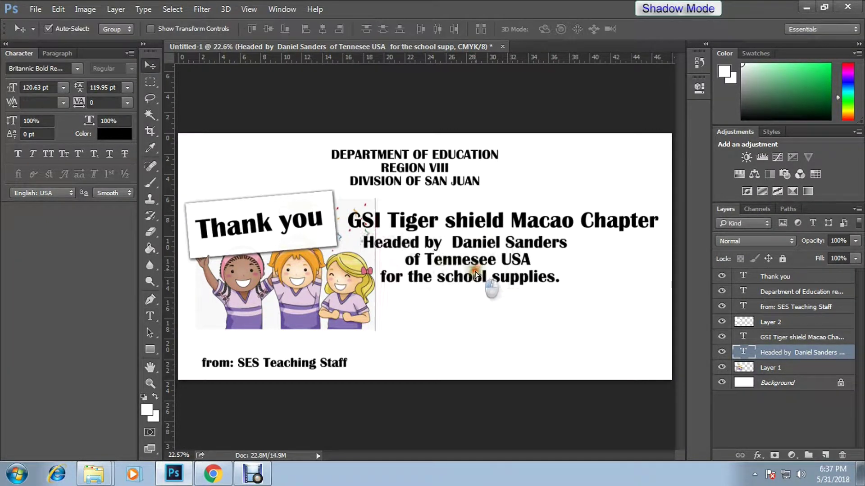
Step: Enlarge and place the Headed by text, then nudge the chapter heading down slightly
{"action": "key", "text": "ctrl+t"}
{"action": "left_click_drag", "start_coordinate": [571, 294], "coordinate": [624, 304]}
{"action": "left_click_drag", "start_coordinate": [492, 271], "coordinate": [507, 278]}
{"action": "key", "text": "Return"}
{"action": "mouse_move", "coordinate": [495, 223]}
{"action": "left_mouse_down"}
{"action": "mouse_move", "coordinate": [500, 234]}
{"action": "mouse_move", "coordinate": [478, 215]}
{"action": "left_mouse_up"}
{"action": "key", "text": "ctrl+t"}
{"action": "key", "text": "Return"}
{"action": "key", "text": "ctrl+minus"}
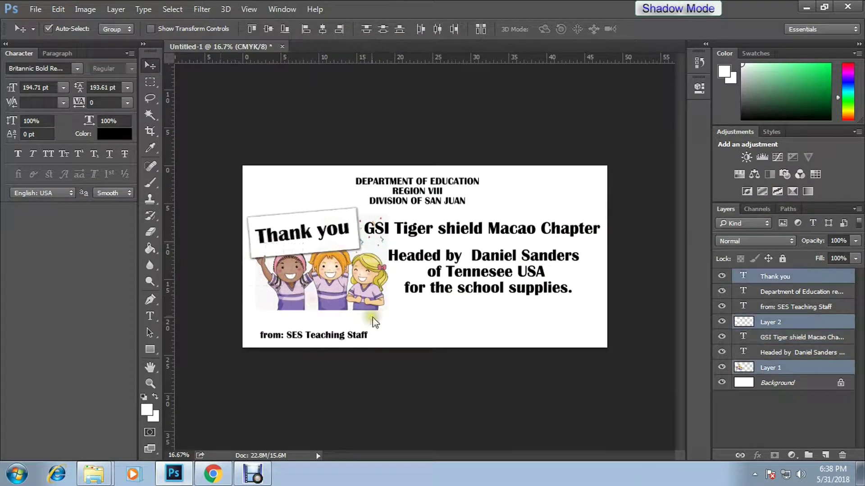
Step: Nudge the chapter heading left, colour the Thank you text red, and shift the Headed by text
{"action": "left_click_drag", "start_coordinate": [464, 230], "coordinate": [460, 230]}
{"action": "left_click", "coordinate": [345, 234]}
{"action": "left_click", "coordinate": [115, 134]}
{"action": "left_click", "coordinate": [430, 64]}
{"action": "left_click", "coordinate": [559, 45]}
{"action": "key", "text": "ctrl+plus"}
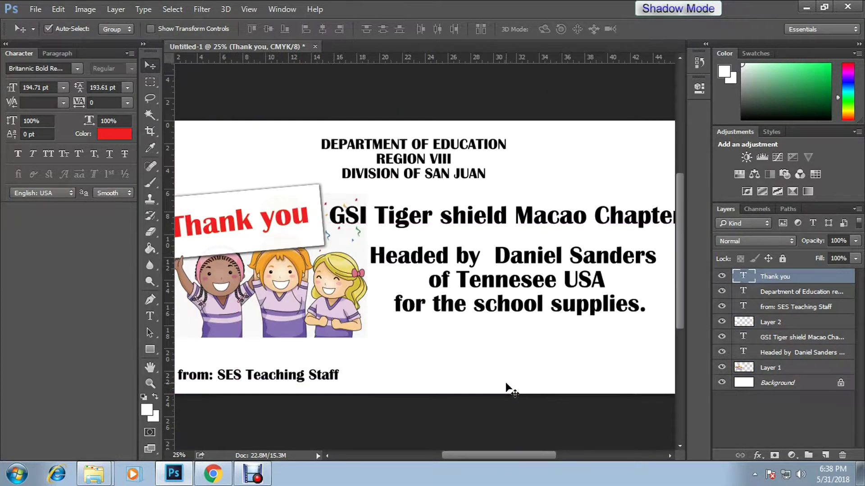
{"action": "left_click_drag", "start_coordinate": [433, 237], "coordinate": [439, 232]}
Step: Set the GSI Tiger shield Macao Chapter title's font to Impact
{"action": "left_click", "coordinate": [78, 68]}
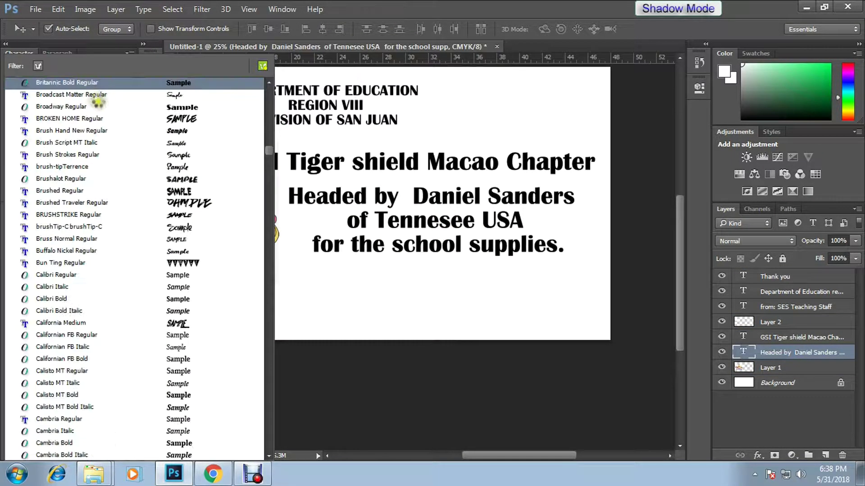
{"action": "key", "text": "Escape"}
{"action": "left_click", "coordinate": [369, 163]}
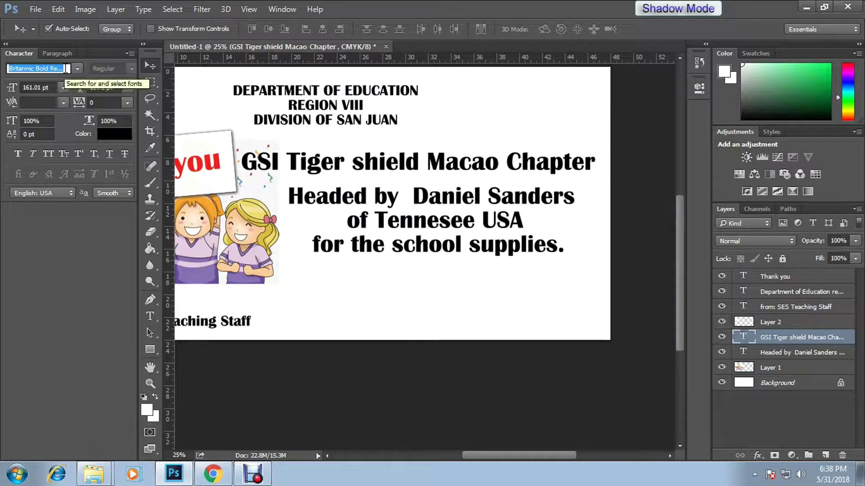
{"action": "left_click", "coordinate": [77, 68]}
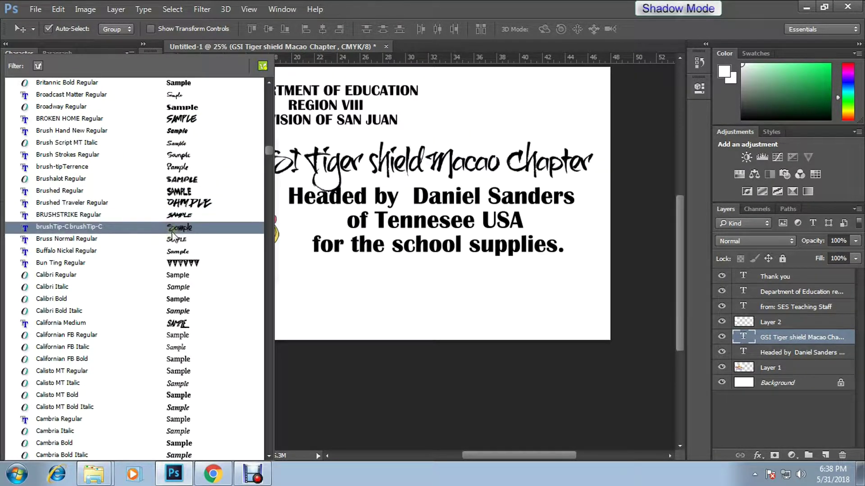
{"action": "left_click", "coordinate": [184, 243]}
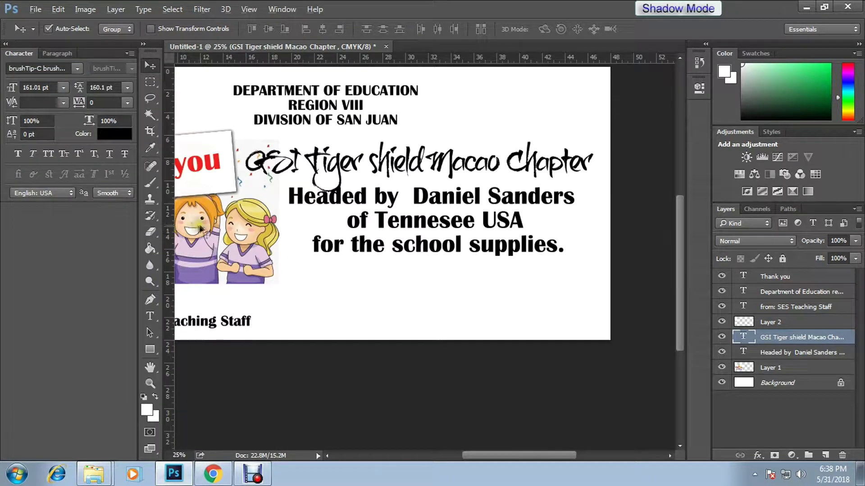
{"action": "left_click", "coordinate": [80, 67]}
{"action": "left_click", "coordinate": [444, 289]}
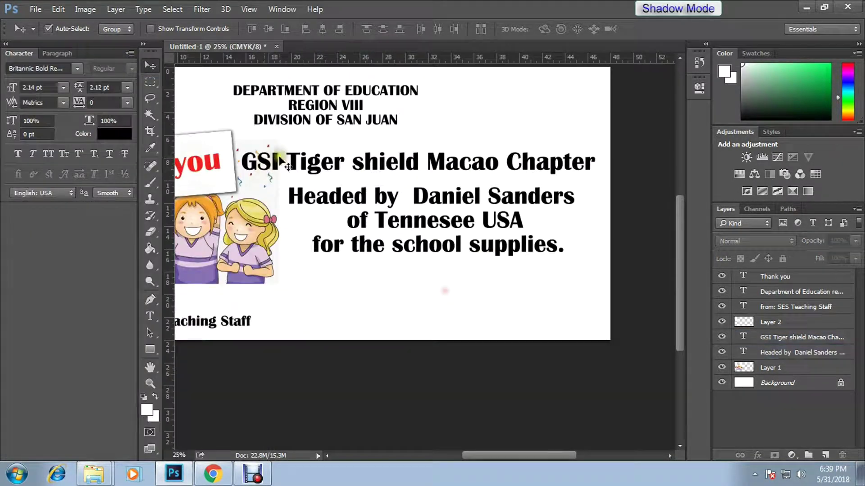
{"action": "left_click", "coordinate": [428, 162]}
{"action": "left_click", "coordinate": [54, 65]}
{"action": "type", "text": "Impact"}
{"action": "key", "text": "Return"}
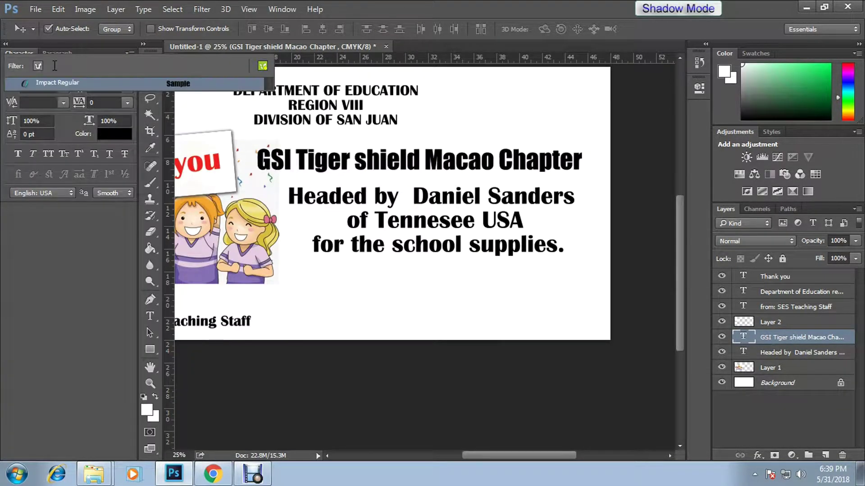
Step: Stretch the title wider across the card and fit the whole card in view
{"action": "key", "text": "ctrl+t"}
{"action": "left_click_drag", "start_coordinate": [570, 166], "coordinate": [605, 201]}
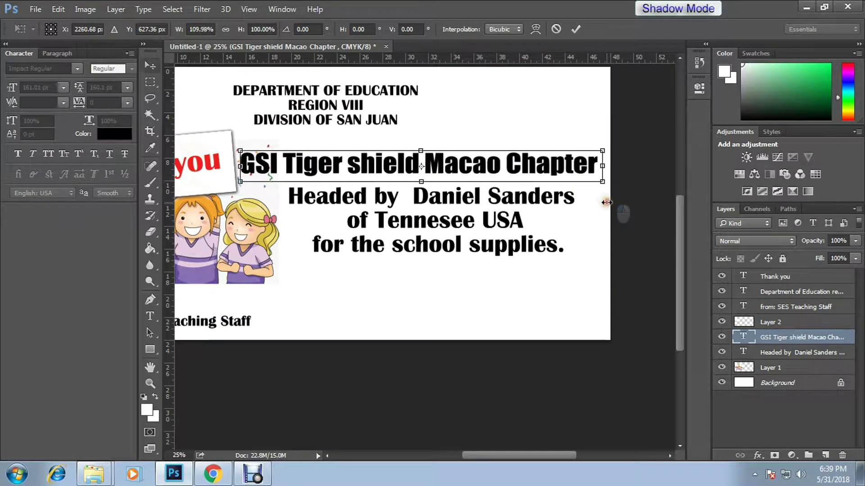
{"action": "key", "text": "Return"}
{"action": "key", "text": "ctrl+0"}
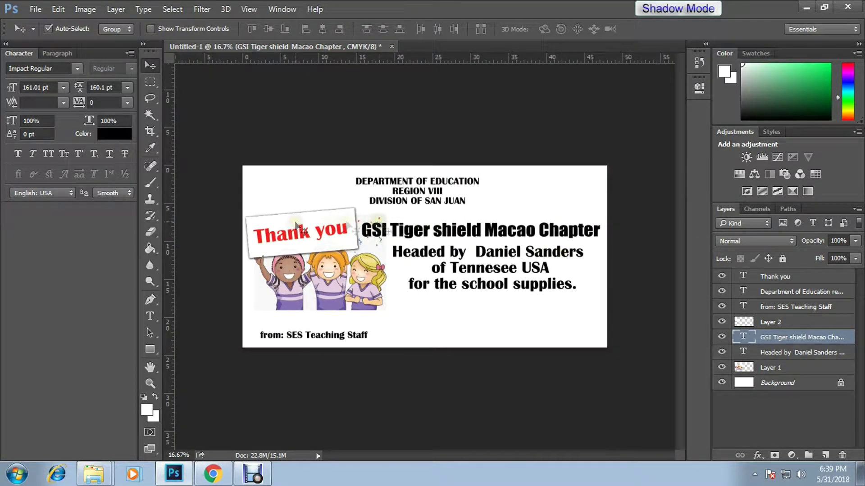
Step: Place a red strip beneath the title text and pick orange as the next colour
{"action": "key", "text": "i"}
{"action": "left_click", "coordinate": [146, 410]}
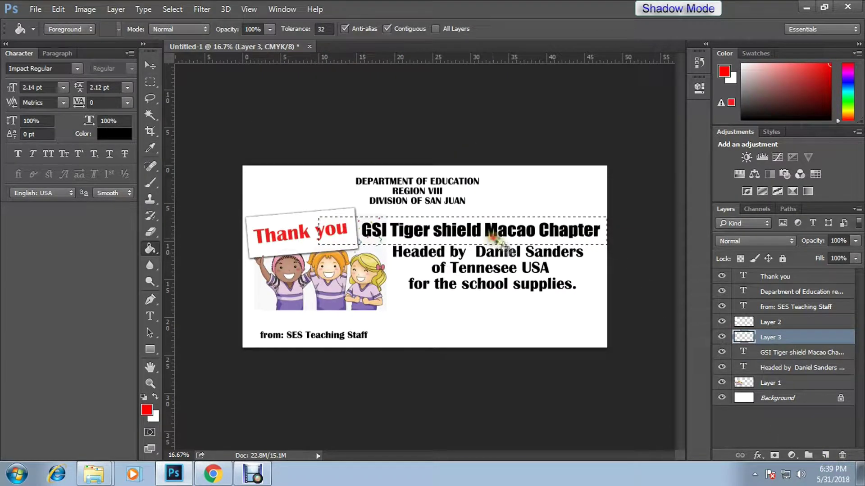
{"action": "left_click_drag", "start_coordinate": [770, 338], "coordinate": [770, 375]}
{"action": "left_click", "coordinate": [801, 338]}
{"action": "left_click", "coordinate": [115, 134]}
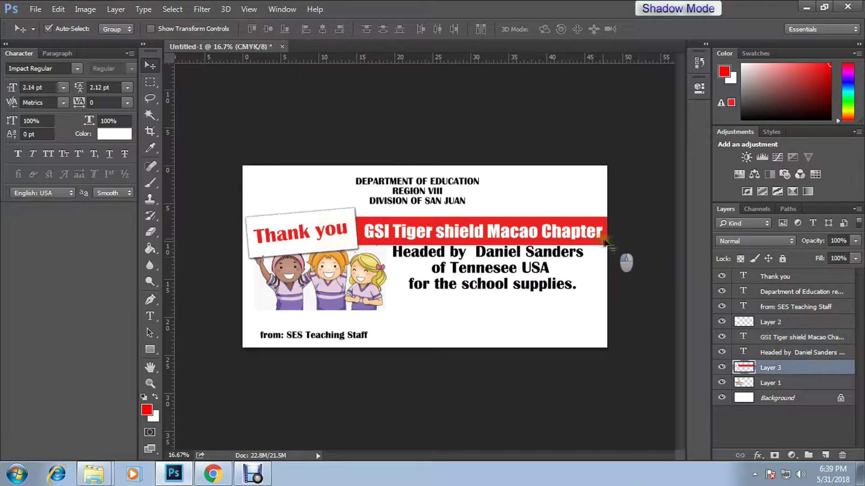
{"action": "left_click", "coordinate": [146, 410]}
{"action": "left_click", "coordinate": [150, 248]}
Step: Fill an orange copy of the strip behind the red one and lower the Headed by block
{"action": "left_click", "coordinate": [451, 232]}
{"action": "key", "text": "ctrl+["}
{"action": "key", "text": "ctrl+t"}
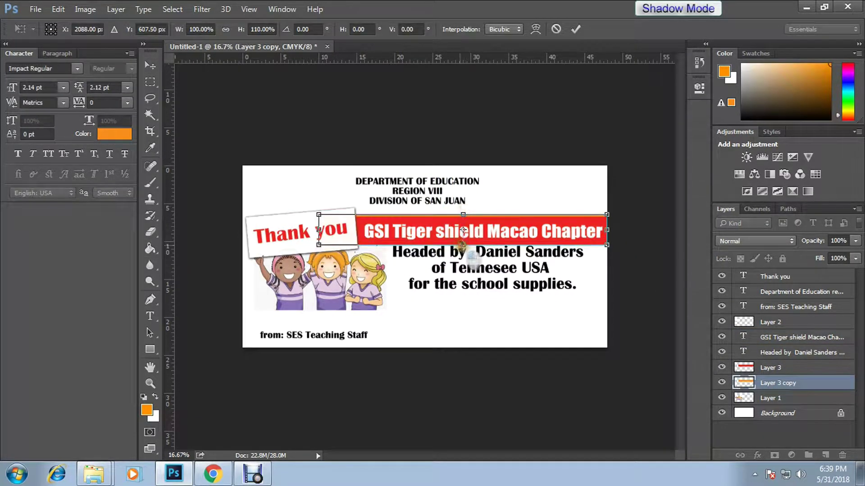
{"action": "key", "text": "Return"}
{"action": "left_click_drag", "start_coordinate": [464, 268], "coordinate": [448, 299]}
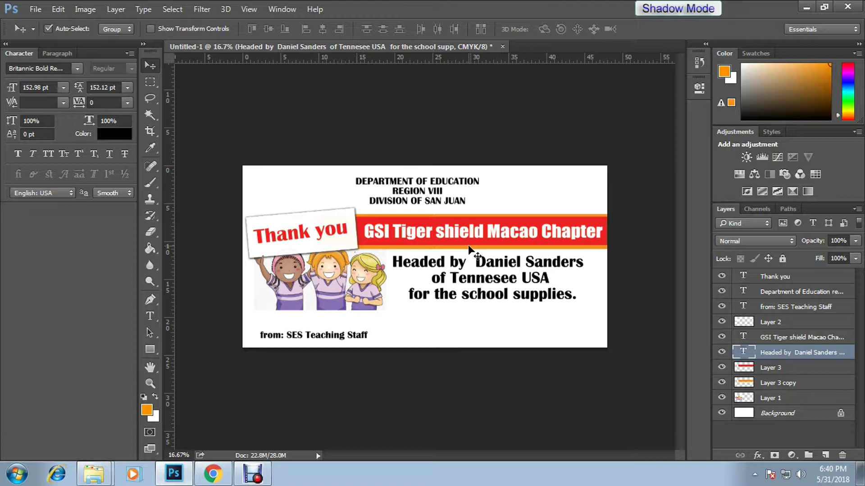
{"action": "key", "text": "ctrl+plus"}
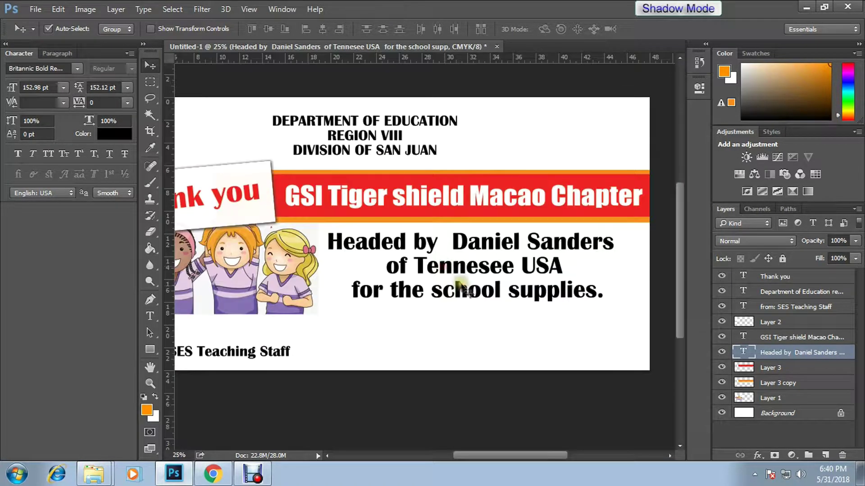
{"action": "key", "text": "ctrl+t"}
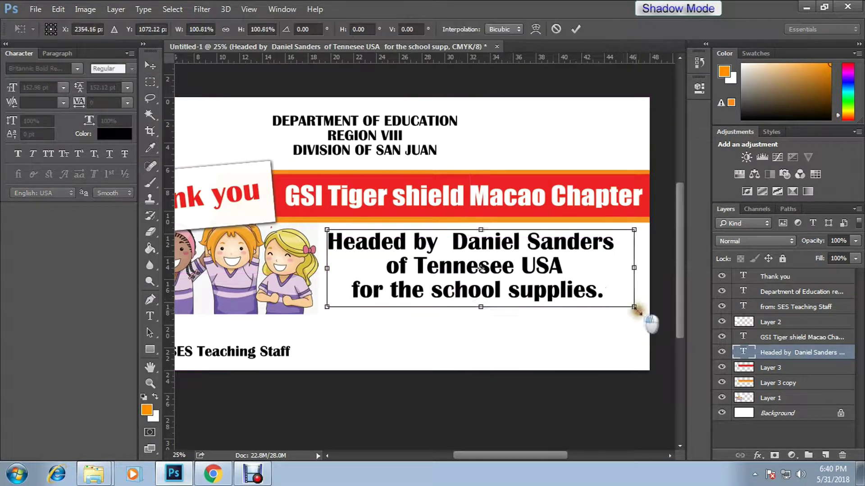
{"action": "key", "text": "Return"}
{"action": "key", "text": "t"}
{"action": "left_click_drag", "start_coordinate": [635, 243], "coordinate": [444, 244]}
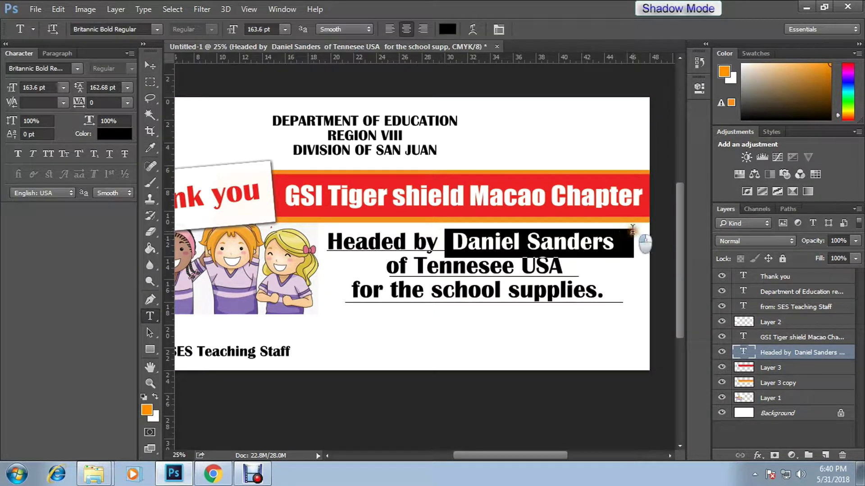
{"action": "type", "text": "180"}
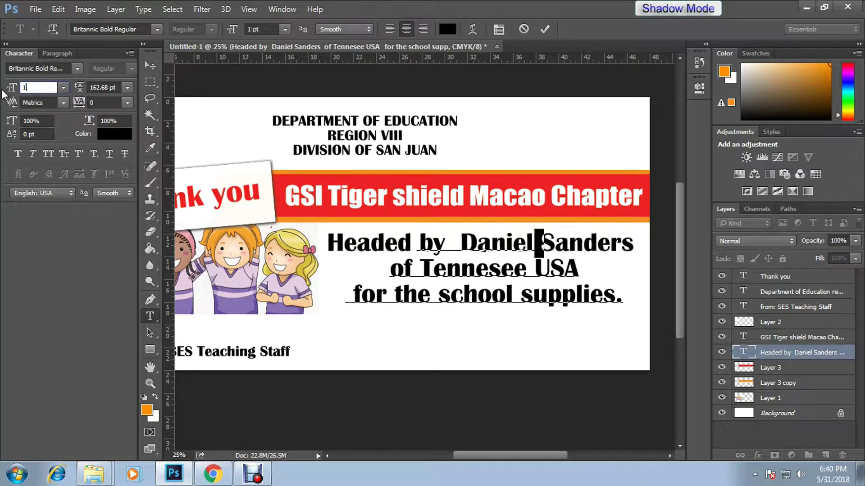
{"action": "key", "text": "shift+Up"}
{"action": "key", "text": "Return"}
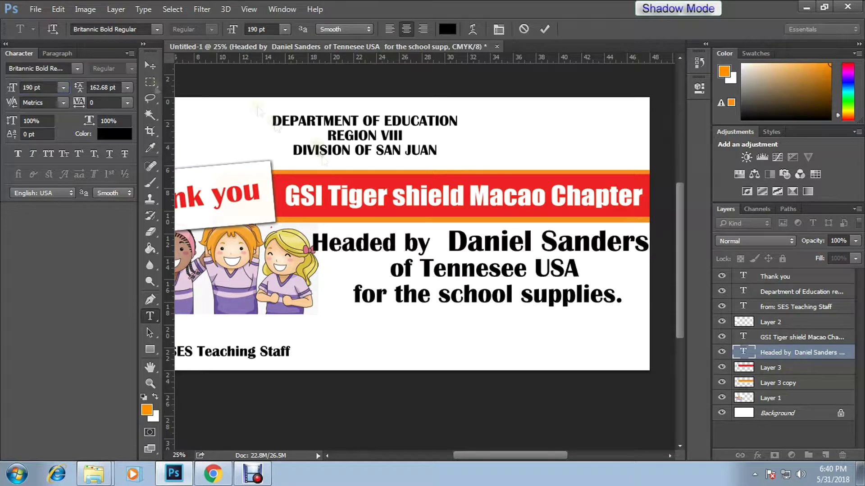
Step: Switch the name to all capitals as DANIEL SANDERS
{"action": "left_click", "coordinate": [450, 239]}
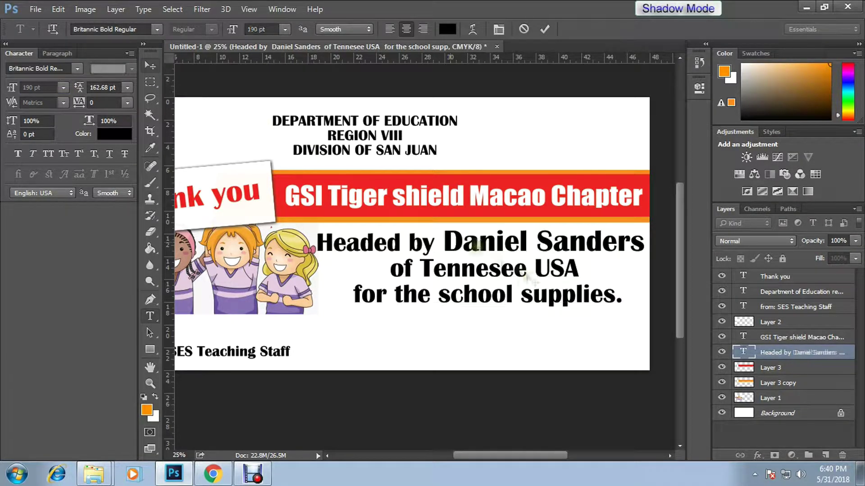
{"action": "mouse_move", "coordinate": [446, 242]}
{"action": "left_mouse_down"}
{"action": "mouse_move", "coordinate": [644, 243]}
{"action": "mouse_move", "coordinate": [622, 234]}
{"action": "left_mouse_up"}
{"action": "key", "text": "ctrl+shift+k"}
{"action": "key", "text": "ctrl+Return"}
{"action": "key", "text": "ctrl+t"}
{"action": "key", "text": "Return"}
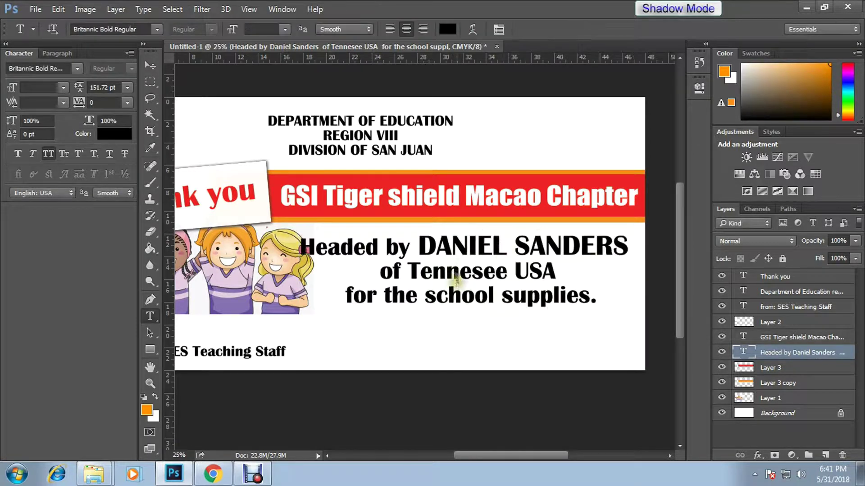
{"action": "key", "text": "v"}
{"action": "left_click_drag", "start_coordinate": [459, 269], "coordinate": [456, 270]}
{"action": "key", "text": "m"}
{"action": "left_click_drag", "start_coordinate": [415, 226], "coordinate": [640, 258]}
{"action": "key", "text": "ctrl+minus"}
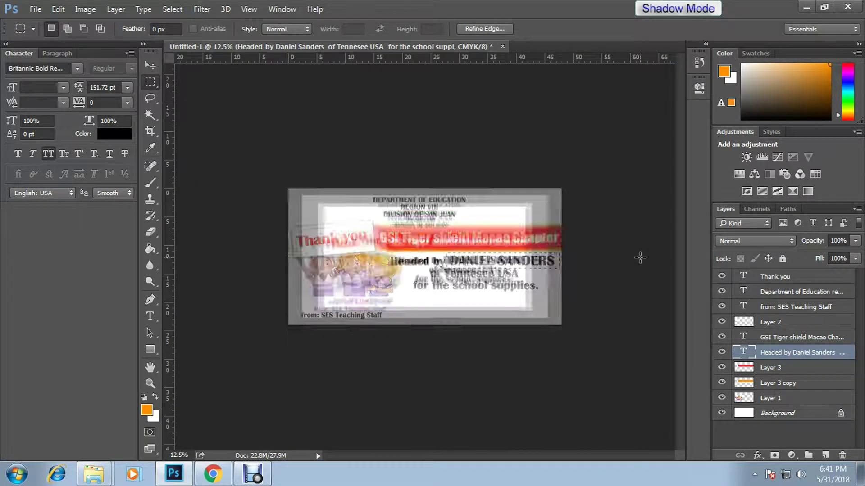
{"action": "key", "text": "b"}
{"action": "key", "text": "t"}
{"action": "left_click_drag", "start_coordinate": [457, 264], "coordinate": [599, 263]}
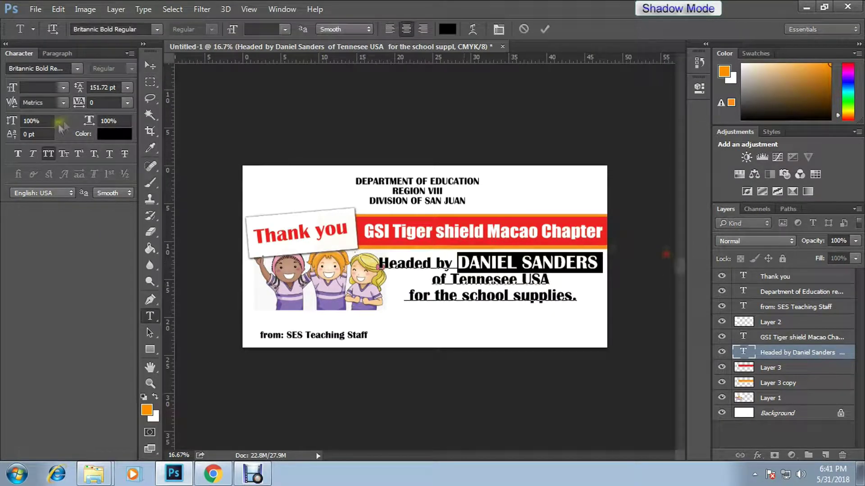
{"action": "left_click", "coordinate": [114, 134]}
{"action": "left_click", "coordinate": [445, 170]}
{"action": "left_click", "coordinate": [411, 143]}
{"action": "left_click_drag", "start_coordinate": [316, 80], "coordinate": [632, 155]}
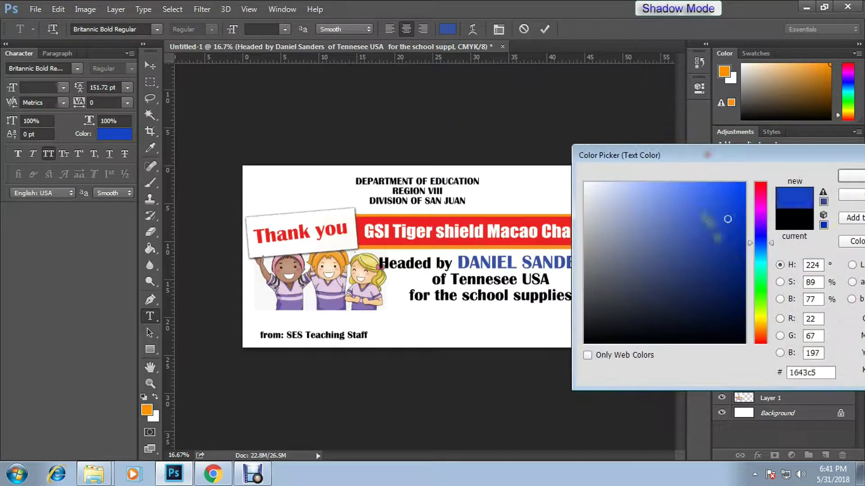
{"action": "left_click", "coordinate": [737, 270]}
{"action": "key", "text": "Return"}
{"action": "left_click", "coordinate": [519, 279]}
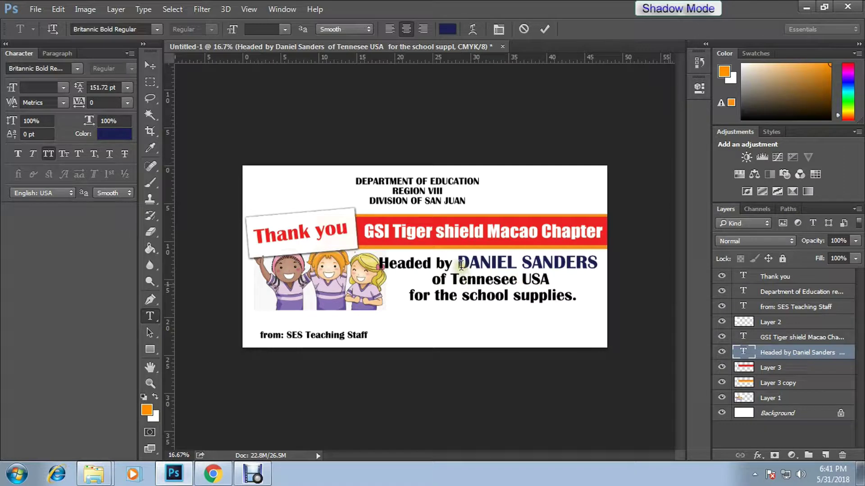
{"action": "key", "text": "ctrl+Return"}
{"action": "key", "text": "v"}
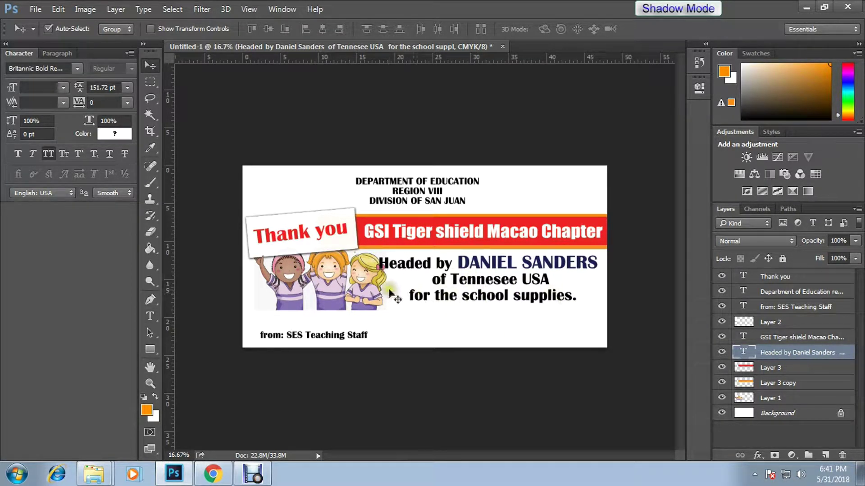
Step: Split 'for the school supplies.' into its own text layer below the name block
{"action": "key", "text": "t"}
{"action": "triple_click", "coordinate": [579, 315]}
{"action": "left_click", "coordinate": [580, 316]}
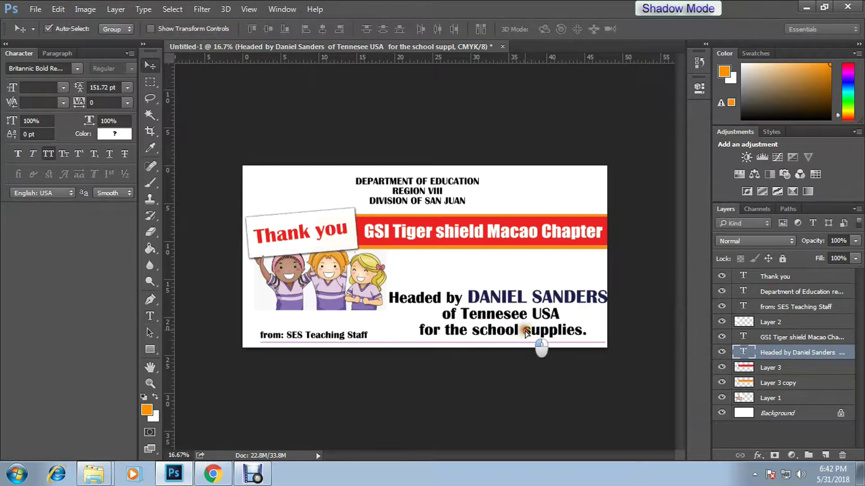
{"action": "left_click_drag", "start_coordinate": [518, 303], "coordinate": [521, 336]}
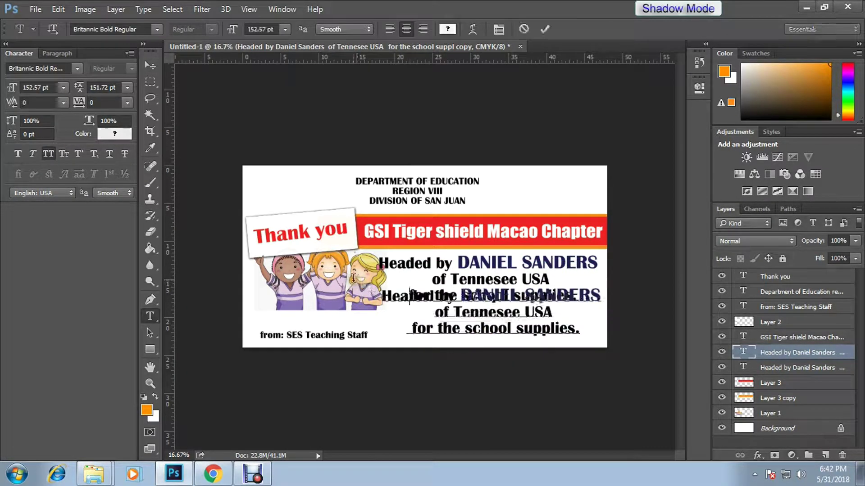
{"action": "key", "text": "t"}
{"action": "triple_click", "coordinate": [585, 306]}
{"action": "key", "text": "BackSpace"}
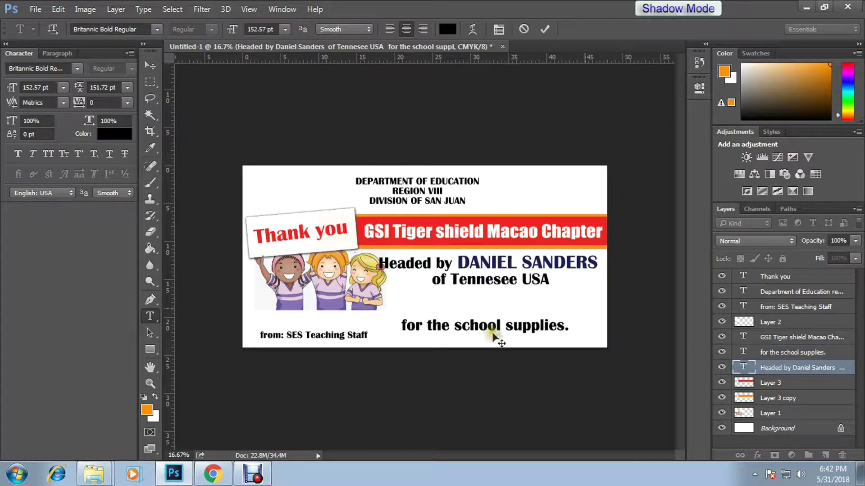
{"action": "key", "text": "ctrl+Return"}
{"action": "key", "text": "v"}
{"action": "left_click_drag", "start_coordinate": [499, 332], "coordinate": [499, 305]}
Step: Add a white stroke effect to the text, lower the last line, and browse fonts for it
{"action": "left_click", "coordinate": [758, 456]}
{"action": "left_click", "coordinate": [773, 356]}
{"action": "left_click", "coordinate": [753, 276]}
{"action": "key", "text": "Return"}
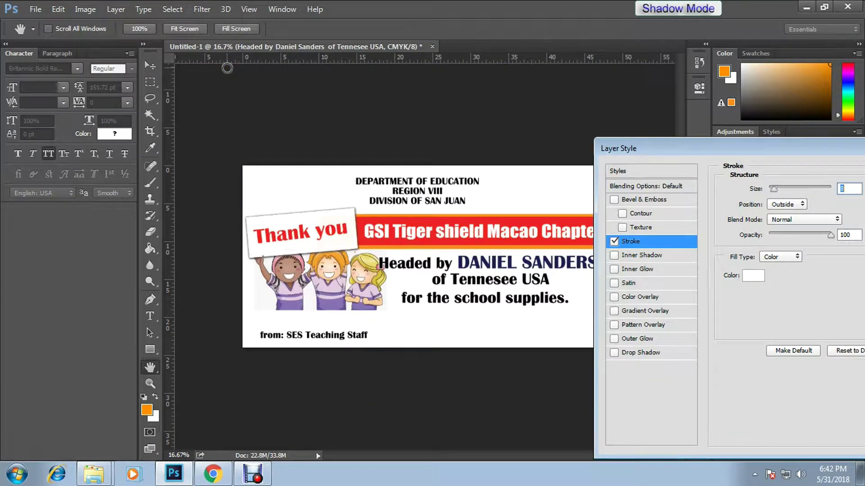
{"action": "key", "text": "Return"}
{"action": "key", "text": "v"}
{"action": "left_click_drag", "start_coordinate": [445, 299], "coordinate": [444, 306]}
{"action": "left_click", "coordinate": [77, 68]}
{"action": "left_click", "coordinate": [77, 68]}
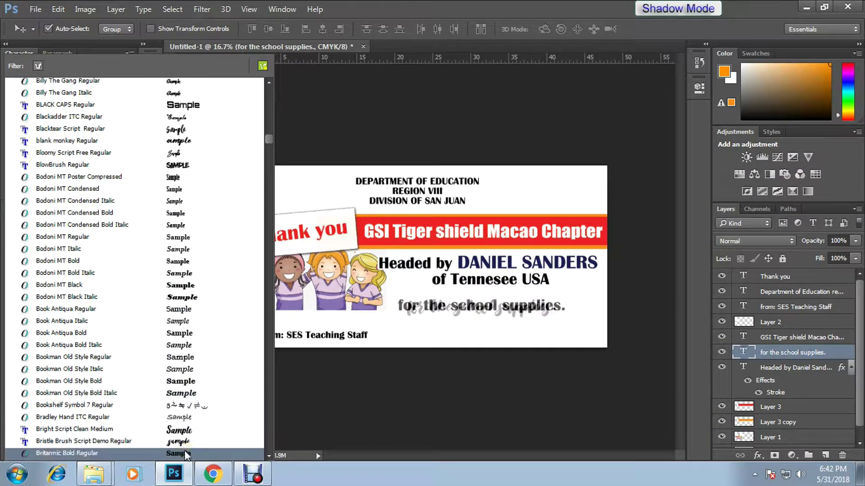
Step: Set 'for the school supplies.' in Calisto MT Bold
{"action": "scroll", "coordinate": [179, 439], "scroll_direction": "down", "scroll_amount": 1}
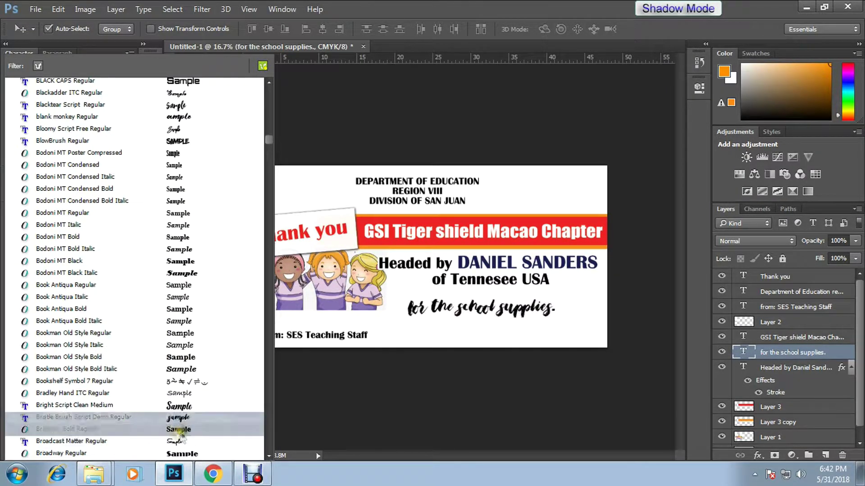
{"action": "scroll", "coordinate": [179, 440], "scroll_direction": "down", "scroll_amount": 2}
{"action": "scroll", "coordinate": [179, 441], "scroll_direction": "down", "scroll_amount": 1}
{"action": "scroll", "coordinate": [178, 444], "scroll_direction": "down", "scroll_amount": 2}
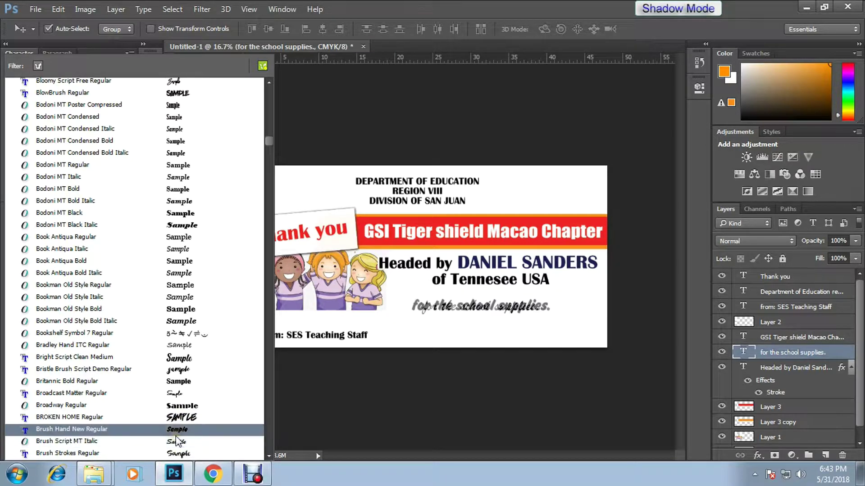
{"action": "scroll", "coordinate": [180, 443], "scroll_direction": "down", "scroll_amount": 2}
{"action": "scroll", "coordinate": [185, 444], "scroll_direction": "down", "scroll_amount": 2}
{"action": "scroll", "coordinate": [185, 444], "scroll_direction": "down", "scroll_amount": 2}
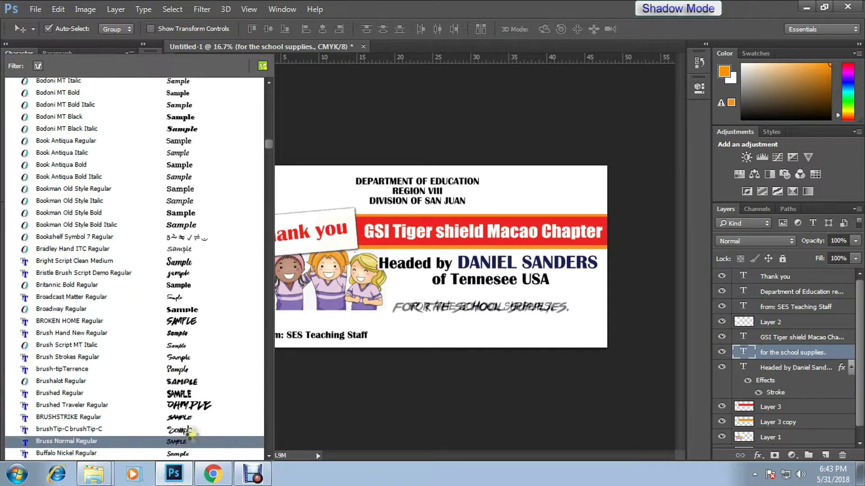
{"action": "scroll", "coordinate": [186, 445], "scroll_direction": "down", "scroll_amount": 2}
{"action": "scroll", "coordinate": [187, 446], "scroll_direction": "down", "scroll_amount": 2}
{"action": "scroll", "coordinate": [189, 448], "scroll_direction": "down", "scroll_amount": 6}
{"action": "scroll", "coordinate": [189, 448], "scroll_direction": "down", "scroll_amount": 2}
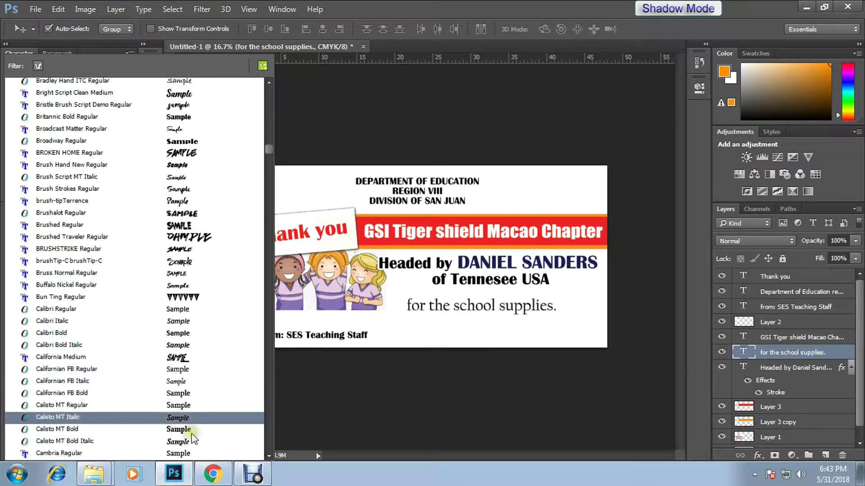
{"action": "left_click", "coordinate": [191, 433]}
Step: Enlarge the text, skew it so its right end rises, and marquee a rectangle around it
{"action": "key", "text": "ctrl+t"}
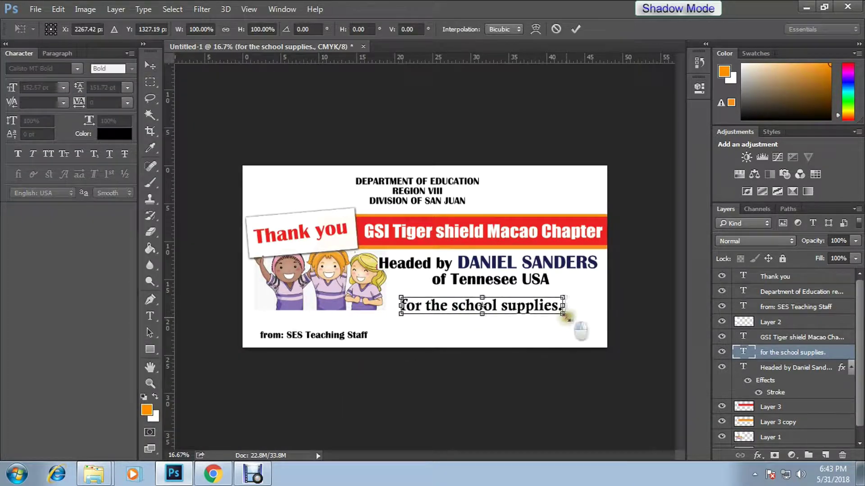
{"action": "key", "text": "Return"}
{"action": "key", "text": "ctrl+t"}
{"action": "right_click", "coordinate": [563, 305]}
{"action": "left_click", "coordinate": [581, 171]}
{"action": "left_click_drag", "start_coordinate": [583, 307], "coordinate": [594, 306]}
{"action": "key", "text": "Return"}
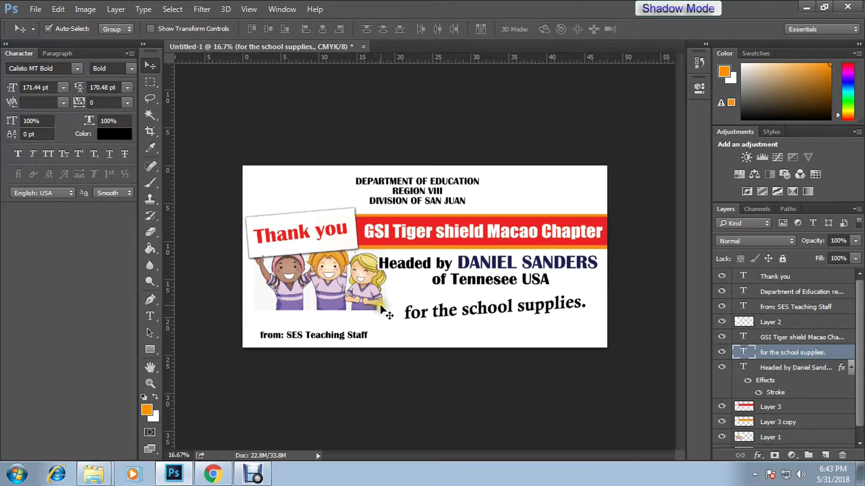
{"action": "key", "text": "m"}
{"action": "left_click_drag", "start_coordinate": [378, 306], "coordinate": [587, 333]}
Step: Fill the selected rectangle with dark blue on a new layer
{"action": "left_click", "coordinate": [825, 456]}
{"action": "key", "text": "g"}
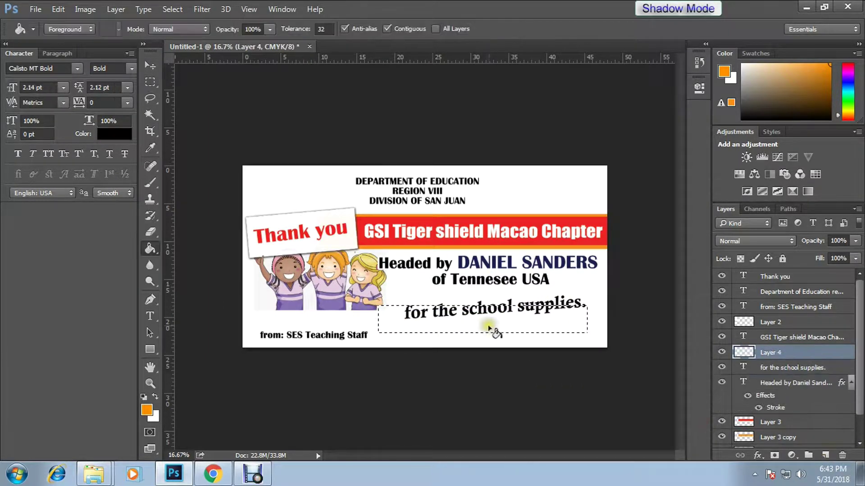
{"action": "left_click", "coordinate": [146, 410]}
{"action": "left_click", "coordinate": [445, 177]}
{"action": "left_click", "coordinate": [558, 99]}
{"action": "left_click", "coordinate": [494, 321]}
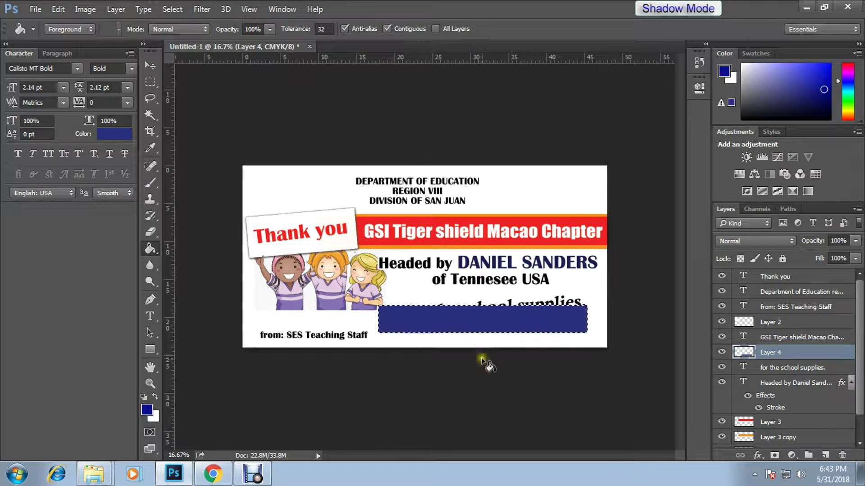
Step: Send the blue bar to the back and rotate it to match the text's tilt
{"action": "key", "text": "v"}
{"action": "key", "text": "ctrl+shift+bracketleft"}
{"action": "key", "text": "ctrl+t"}
{"action": "right_click", "coordinate": [567, 331]}
{"action": "key", "text": "Escape"}
{"action": "left_click_drag", "start_coordinate": [603, 327], "coordinate": [601, 306]}
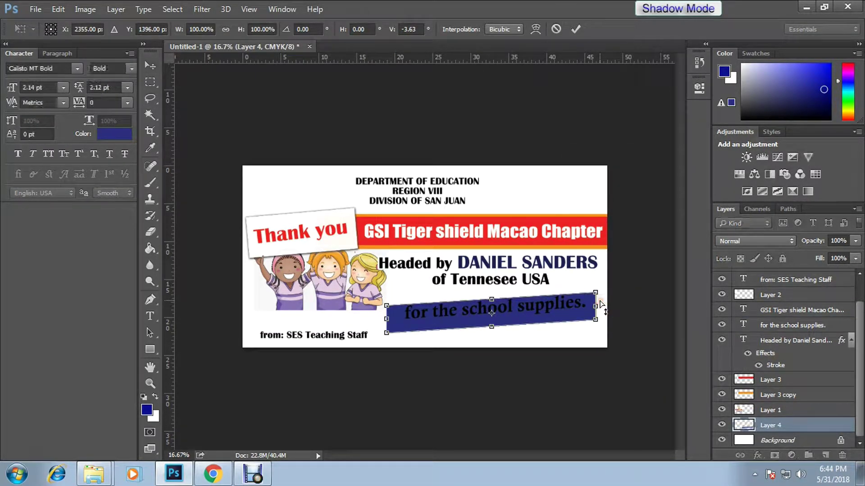
{"action": "key", "text": "Return"}
{"action": "left_click_drag", "start_coordinate": [573, 332], "coordinate": [566, 320]}
Step: Change the 'for the school supplies.' text colour to white over the blue bar
{"action": "left_click", "coordinate": [563, 315]}
{"action": "left_click", "coordinate": [125, 138]}
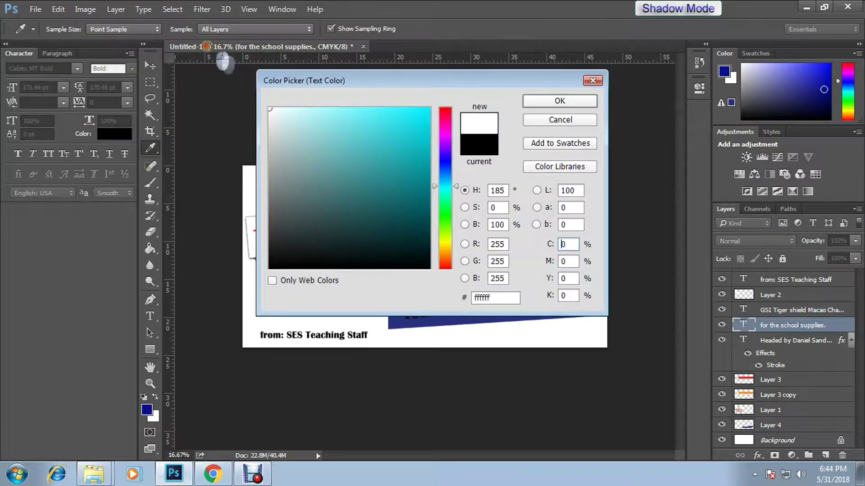
{"action": "left_click_drag", "start_coordinate": [270, 138], "coordinate": [228, 61]}
{"action": "key", "text": "Return"}
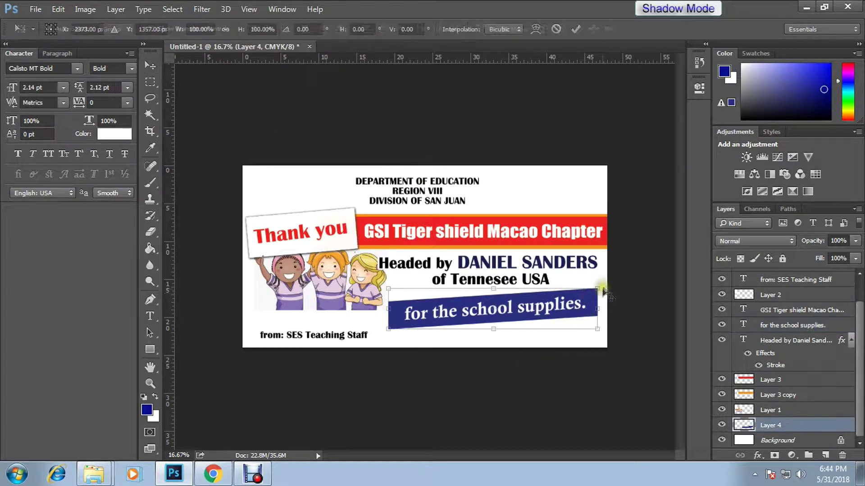
{"action": "left_click", "coordinate": [585, 323]}
{"action": "key", "text": "ctrl+t"}
{"action": "key", "text": "Return"}
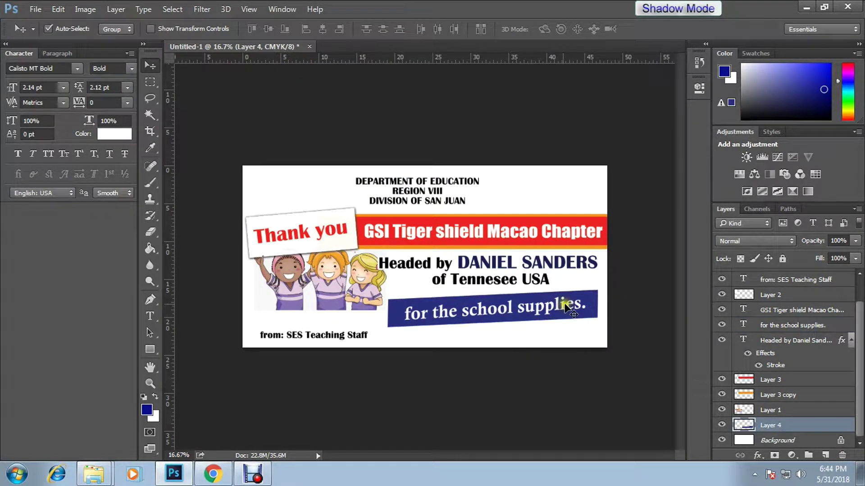
{"action": "left_click", "coordinate": [565, 307]}
Step: Give the text a drop shadow with Distance 11, Spread 12 and Size 40
{"action": "left_click", "coordinate": [758, 455]}
{"action": "left_click", "coordinate": [784, 436]}
{"action": "key", "text": "Escape"}
{"action": "left_click", "coordinate": [758, 455]}
{"action": "left_click", "coordinate": [783, 450]}
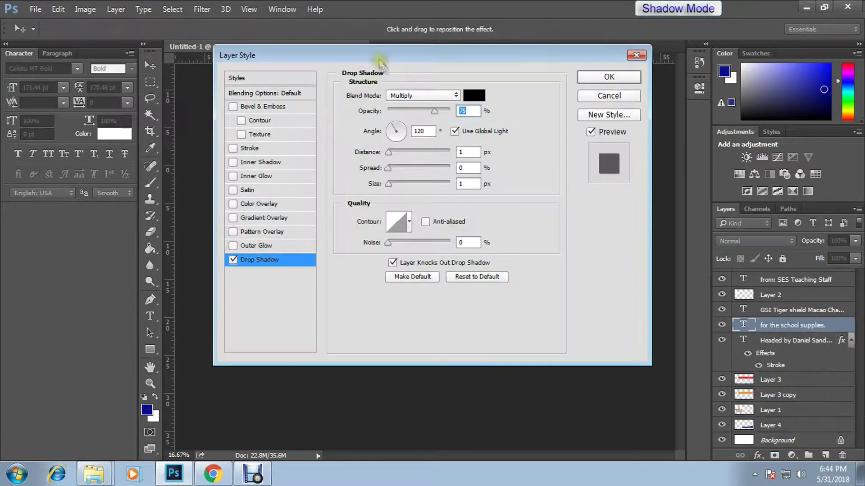
{"action": "left_click_drag", "start_coordinate": [380, 63], "coordinate": [713, 60]}
{"action": "left_click_drag", "start_coordinate": [721, 149], "coordinate": [727, 149]}
{"action": "left_click_drag", "start_coordinate": [721, 165], "coordinate": [730, 169]}
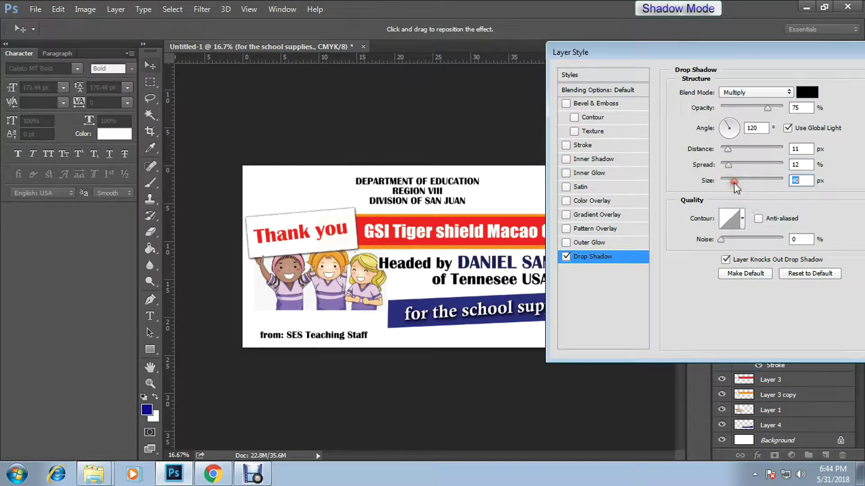
{"action": "key", "text": "Return"}
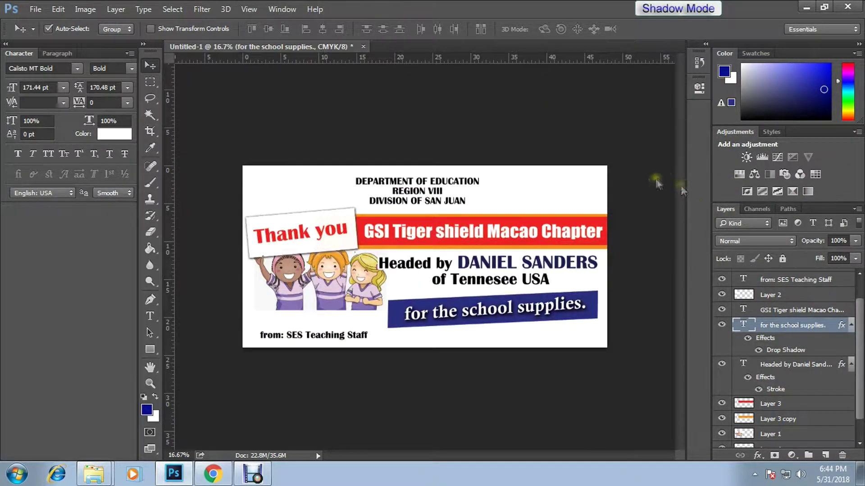
Step: Save the card as a PSD file under the thank-you file name
{"action": "key", "text": "ctrl+s"}
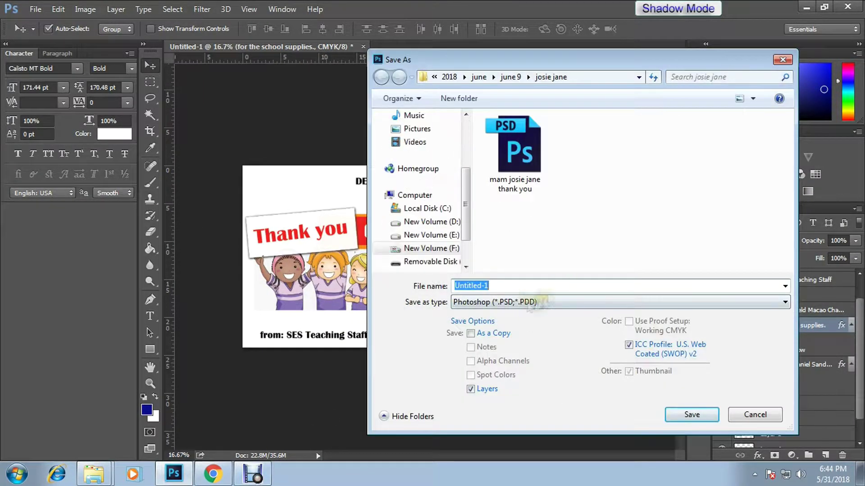
{"action": "left_click", "coordinate": [513, 149]}
{"action": "left_click", "coordinate": [508, 286]}
{"action": "left_click", "coordinate": [691, 415]}
{"action": "left_click", "coordinate": [573, 140]}
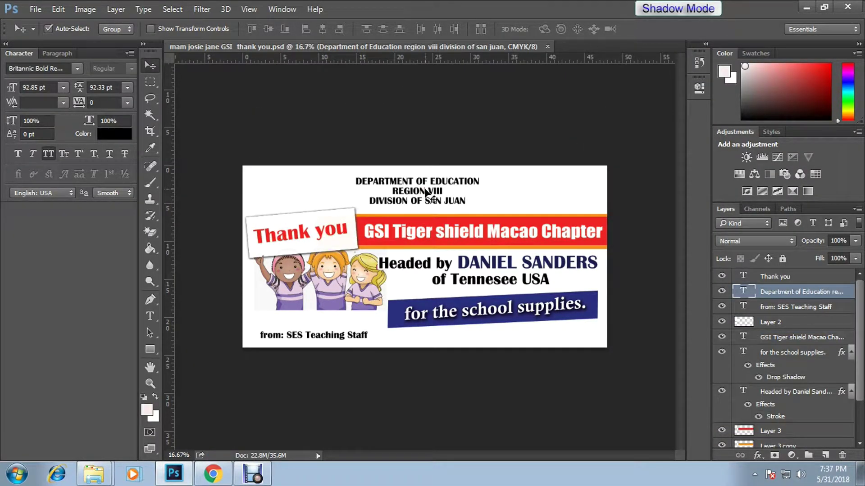
Step: Add 'SOUTHERN' to the header so it reads Division of Southern Leyte, nudging it up
{"action": "double_click", "coordinate": [449, 203]}
{"action": "type", "text": "SOUTHER"}
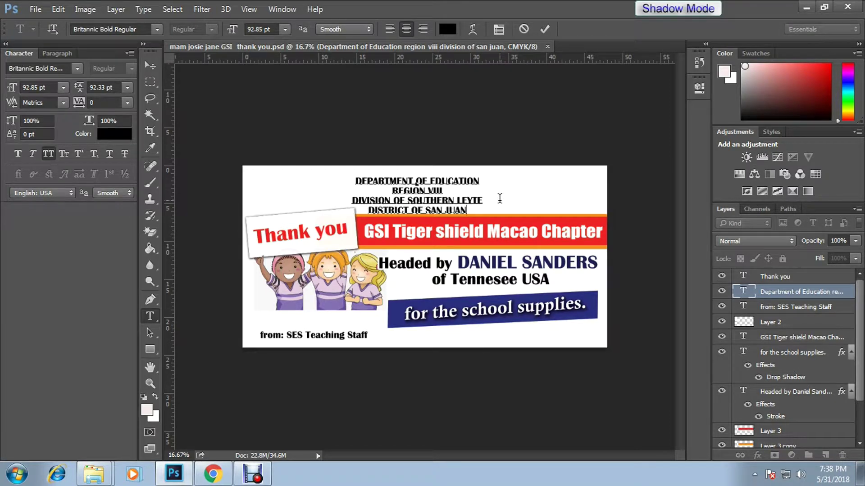
{"action": "type", "text": "N"}
{"action": "key", "text": "ctrl+Return"}
{"action": "key", "text": "v"}
{"action": "left_click_drag", "start_coordinate": [450, 198], "coordinate": [450, 197]}
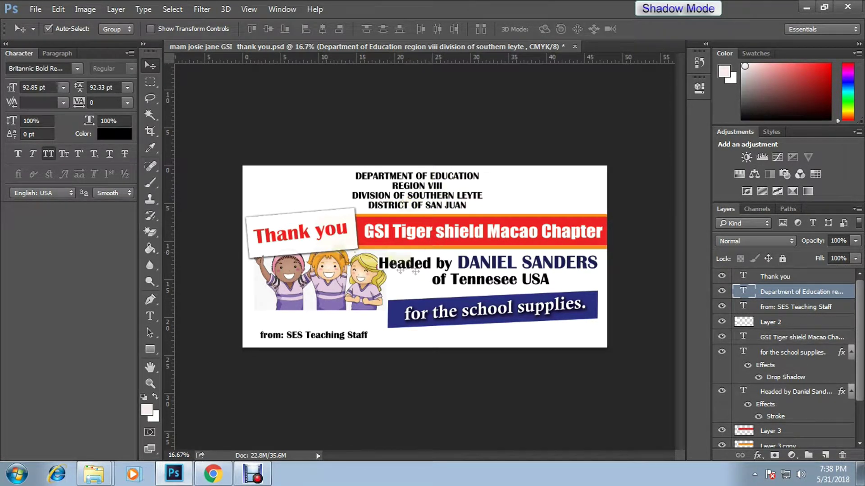
Step: Change GSI to GSSI and shrink the text to fit the red banner
{"action": "key", "text": "t"}
{"action": "left_click", "coordinate": [387, 231]}
{"action": "type", "text": "S"}
{"action": "left_click_drag", "start_coordinate": [618, 251], "coordinate": [613, 248]}
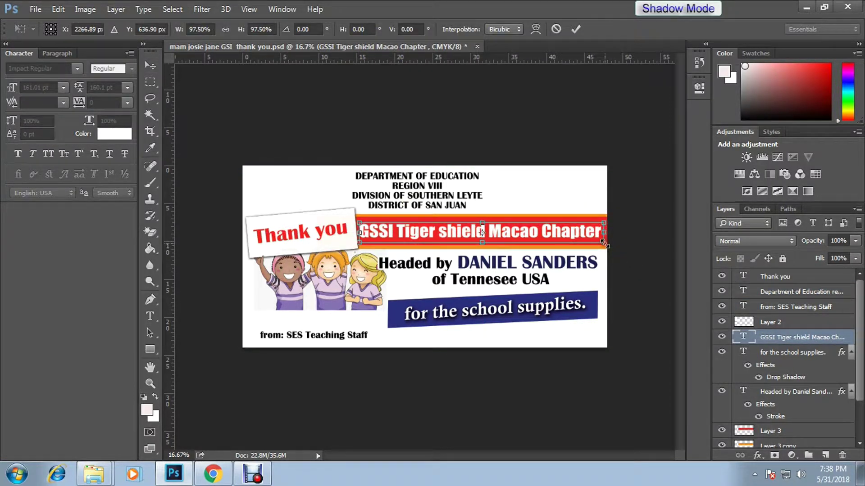
{"action": "key", "text": "ctrl+Return"}
{"action": "key", "text": "v"}
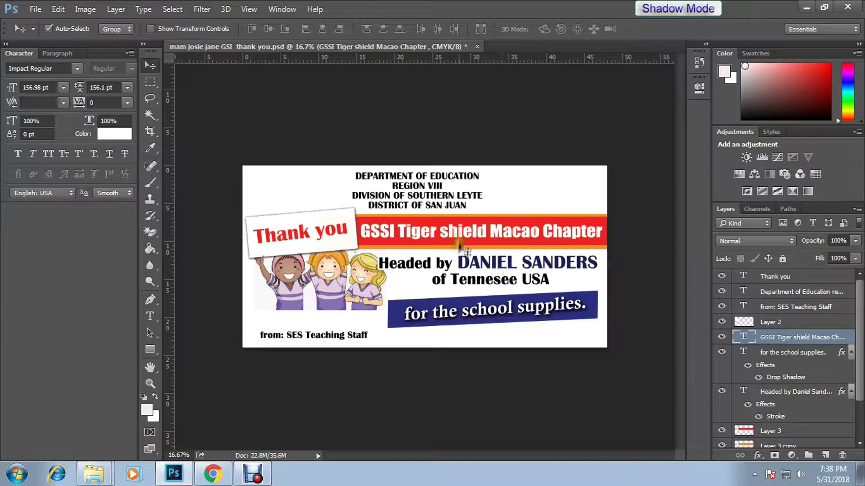
Step: Capitalise 'shield' to 'Shield' in the banner text
{"action": "key", "text": "t"}
{"action": "left_click", "coordinate": [450, 231]}
{"action": "key", "text": "BackSpace"}
{"action": "type", "text": "S"}
{"action": "key", "text": "ctrl+Return"}
{"action": "key", "text": "v"}
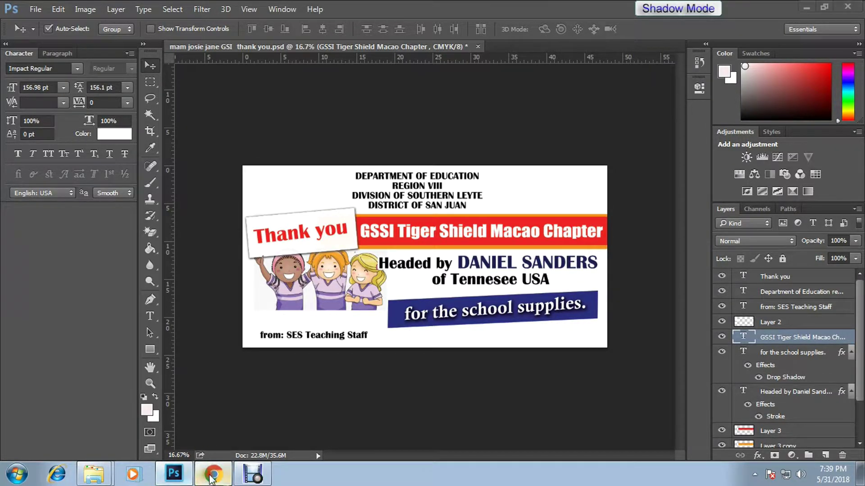
Step: Copy the school-supplies image from the browser and paste it into the card
{"action": "left_click", "coordinate": [213, 473]}
{"action": "right_click", "coordinate": [308, 89]}
{"action": "left_click", "coordinate": [324, 218]}
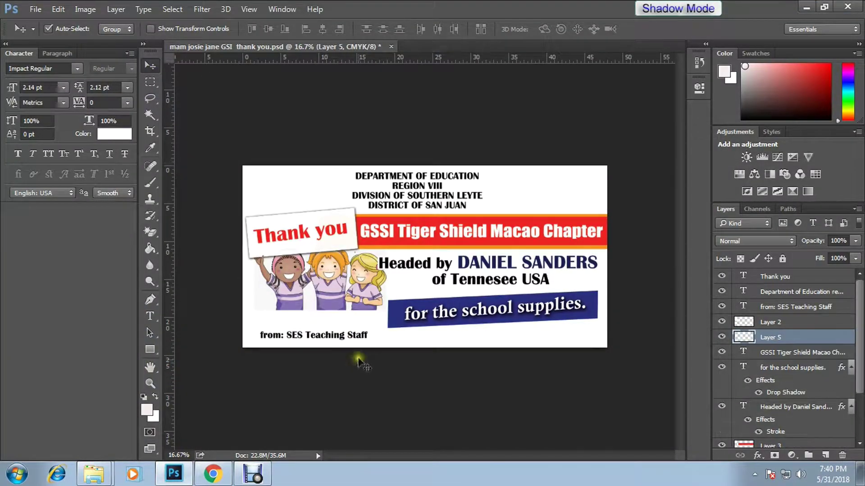
{"action": "key", "text": "ctrl+v"}
Step: Scale and position the school-supplies image to fill the card
{"action": "key", "text": "ctrl+t"}
{"action": "left_click_drag", "start_coordinate": [480, 307], "coordinate": [601, 370]}
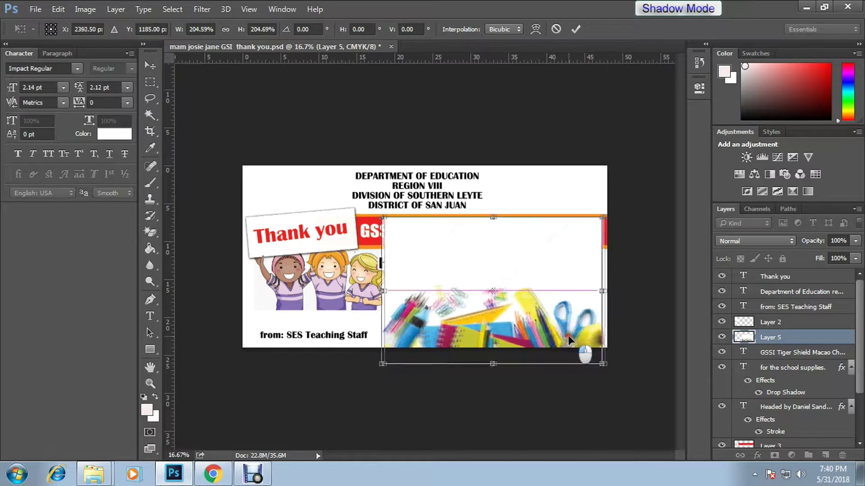
{"action": "left_click_drag", "start_coordinate": [567, 334], "coordinate": [410, 322]}
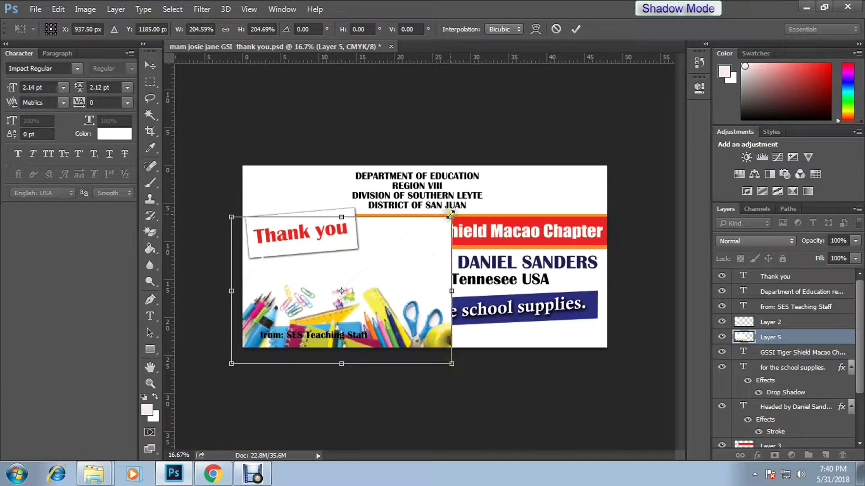
{"action": "mouse_move", "coordinate": [452, 214]}
{"action": "left_mouse_down"}
{"action": "mouse_move", "coordinate": [588, 151]}
{"action": "mouse_move", "coordinate": [622, 128]}
{"action": "mouse_move", "coordinate": [646, 86]}
{"action": "left_mouse_up"}
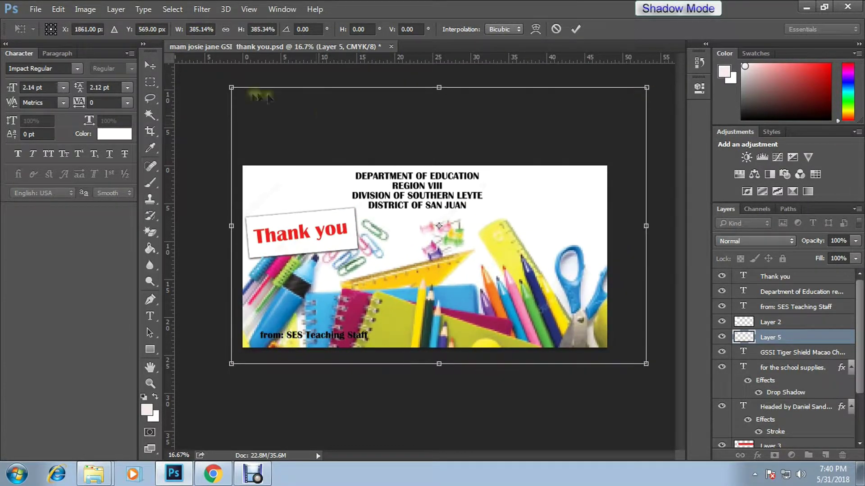
{"action": "left_click_drag", "start_coordinate": [173, 41], "coordinate": [194, 72]}
{"action": "key", "text": "ctrl+minus"}
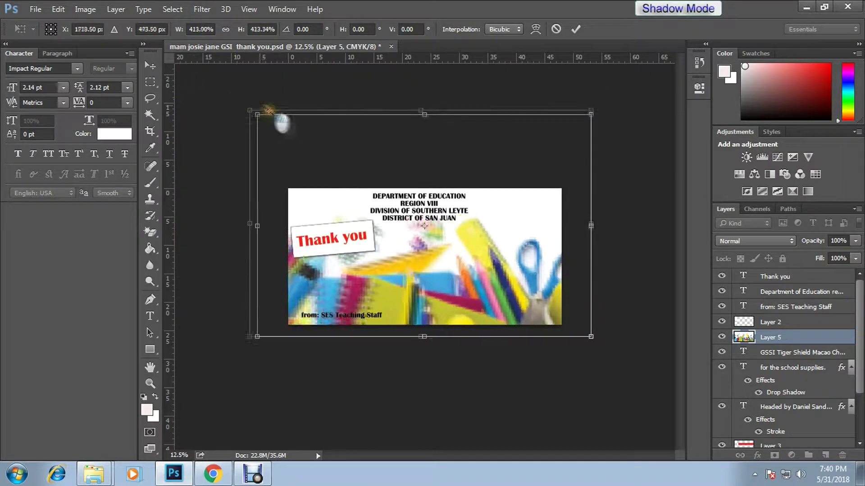
{"action": "left_click_drag", "start_coordinate": [276, 120], "coordinate": [462, 256]}
{"action": "key", "text": "Return"}
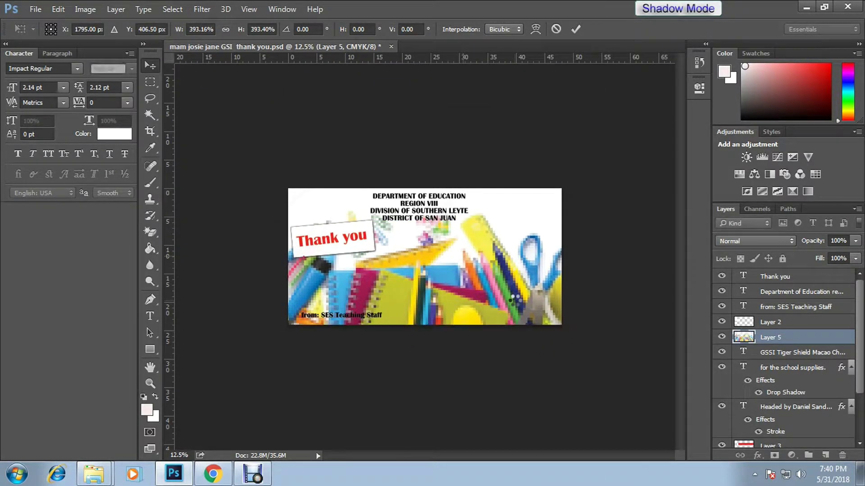
{"action": "key", "text": "ctrl+plus"}
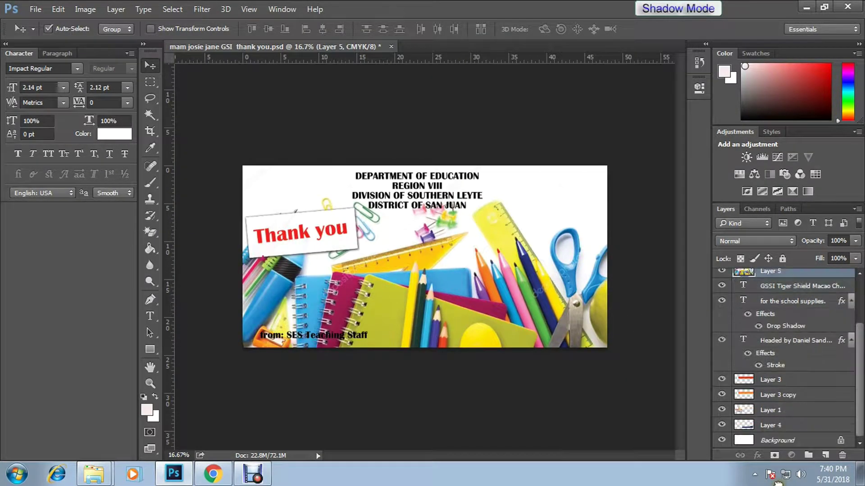
Step: Send the supplies image behind all card elements, shrink it, and slide it down-left
{"action": "left_click_drag", "start_coordinate": [747, 340], "coordinate": [746, 428]}
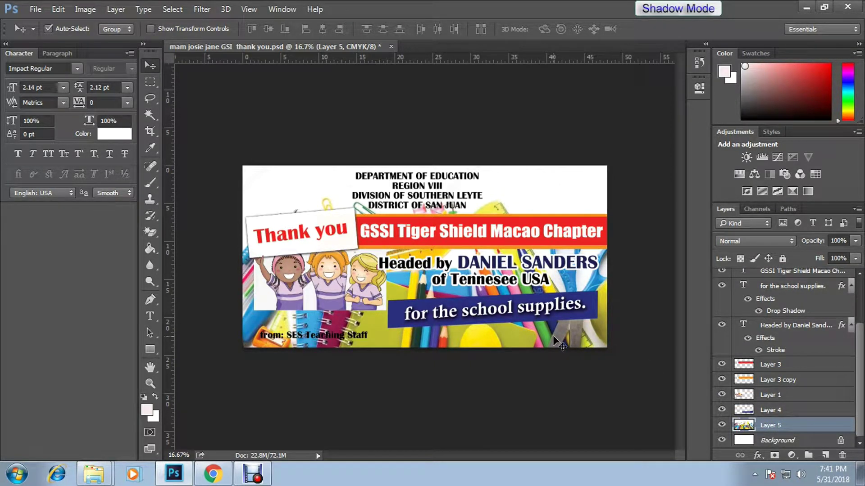
{"action": "key", "text": "ctrl+t"}
{"action": "left_click_drag", "start_coordinate": [220, 66], "coordinate": [395, 232]}
{"action": "key", "text": "Return"}
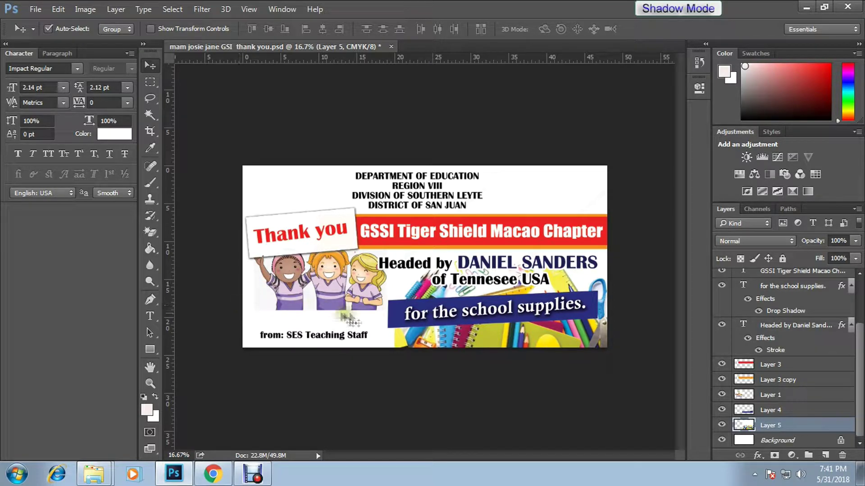
{"action": "left_click_drag", "start_coordinate": [424, 358], "coordinate": [490, 333]}
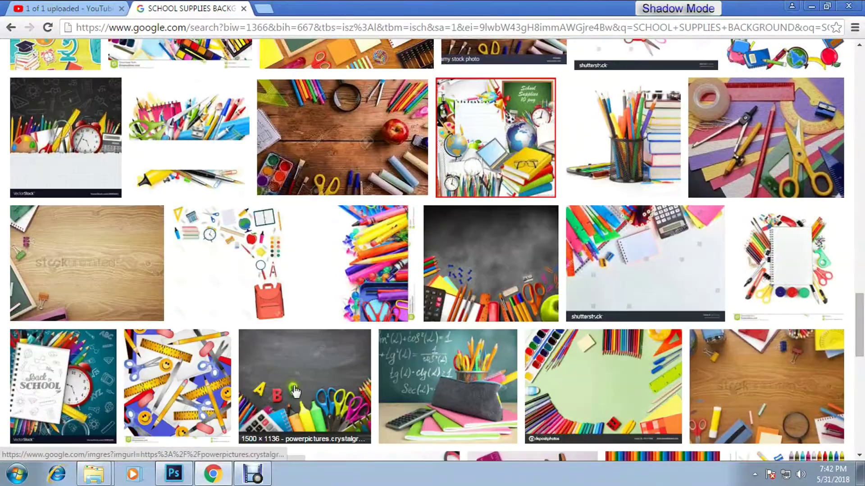
Step: Scroll the image results and copy the spiral notebook photo, then return to Photoshop
{"action": "scroll", "coordinate": [295, 392], "scroll_direction": "down", "scroll_amount": 3}
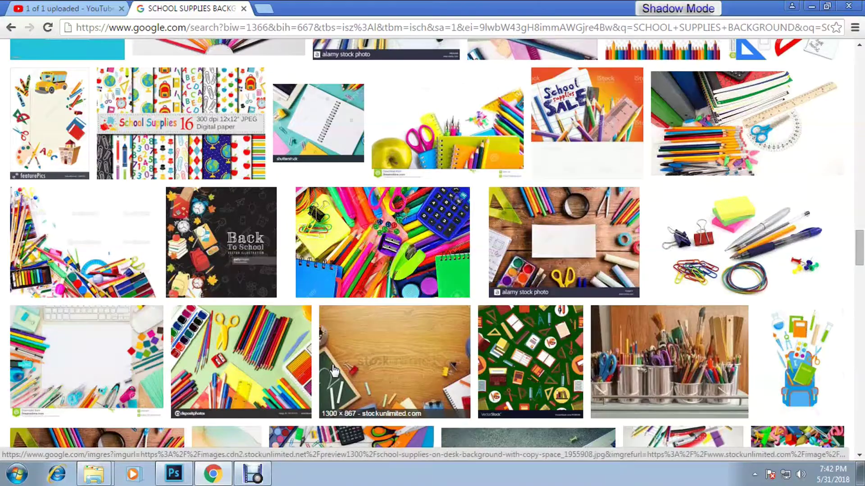
{"action": "scroll", "coordinate": [341, 367], "scroll_direction": "down", "scroll_amount": 3}
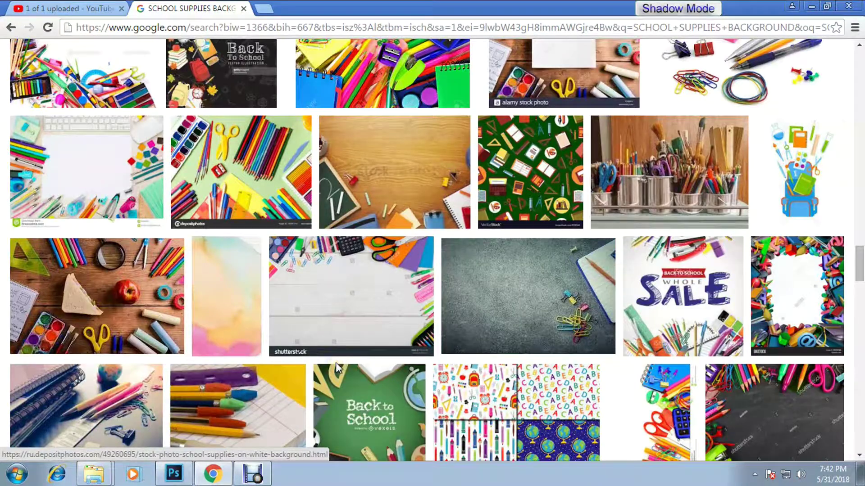
{"action": "scroll", "coordinate": [337, 367], "scroll_direction": "down", "scroll_amount": 3}
{"action": "scroll", "coordinate": [333, 370], "scroll_direction": "down", "scroll_amount": 4}
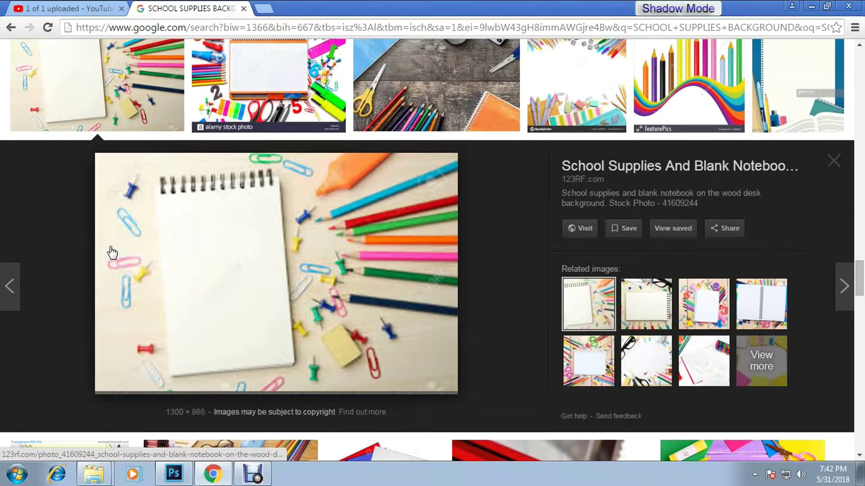
{"action": "right_click", "coordinate": [197, 235]}
{"action": "left_click", "coordinate": [243, 370]}
{"action": "key", "text": "alt+Tab"}
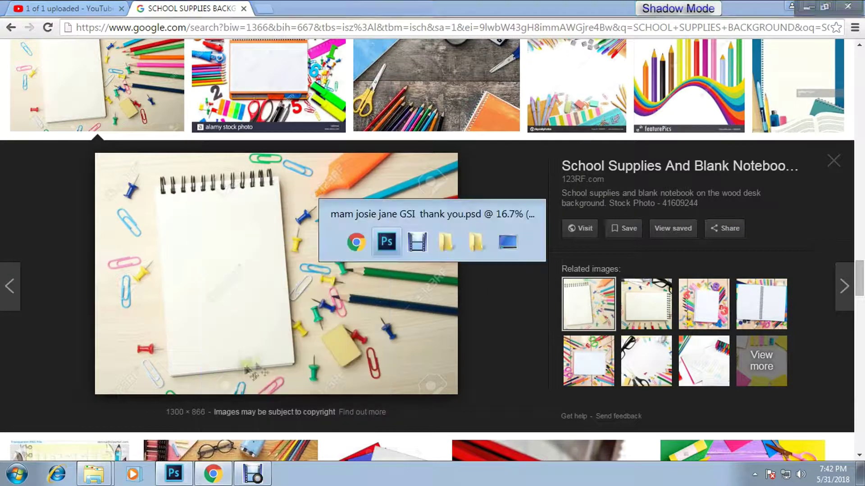
Step: Paste the notebook photo, enlarge it past the card edges, and move its layer to the top
{"action": "key", "text": "ctrl+v"}
{"action": "key", "text": "ctrl+t"}
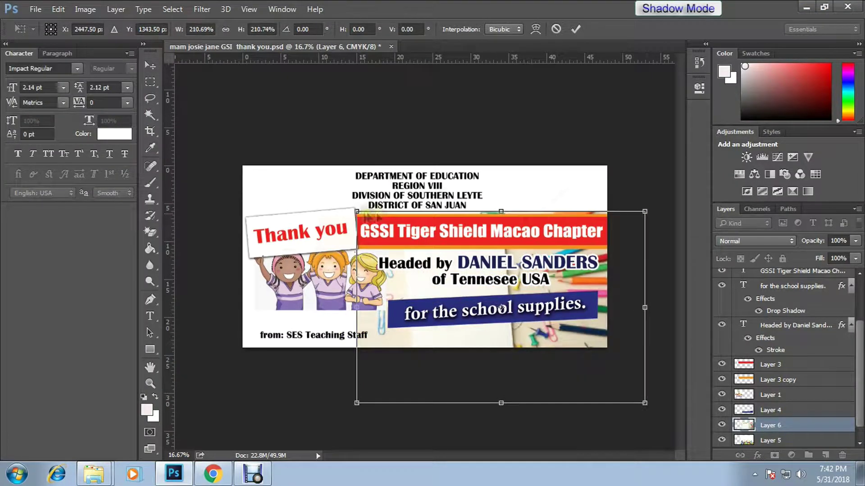
{"action": "left_click_drag", "start_coordinate": [357, 209], "coordinate": [302, 176]}
{"action": "key", "text": "Return"}
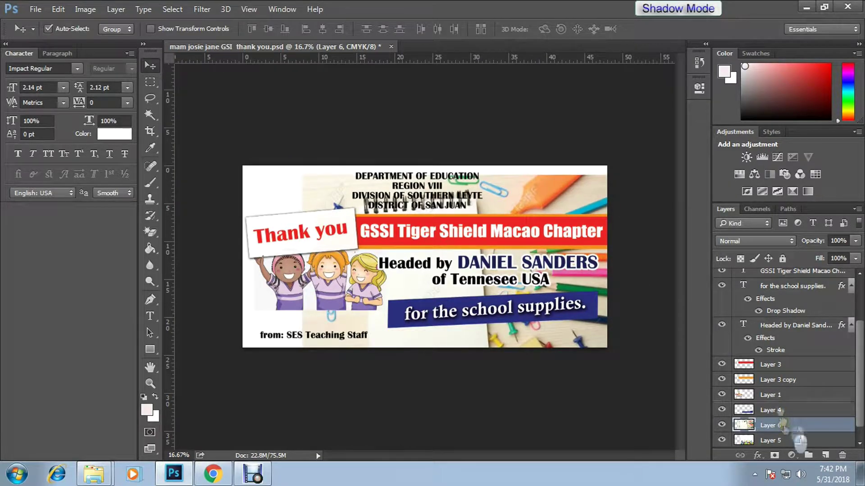
{"action": "left_click_drag", "start_coordinate": [765, 425], "coordinate": [765, 271]}
Step: Rotate the notebook photo upright and copy the notebook area to a new layer
{"action": "key", "text": "ctrl+t"}
{"action": "mouse_move", "coordinate": [648, 343]}
{"action": "left_mouse_down"}
{"action": "mouse_move", "coordinate": [617, 124]}
{"action": "mouse_move", "coordinate": [606, 113]}
{"action": "left_mouse_up"}
{"action": "key", "text": "Return"}
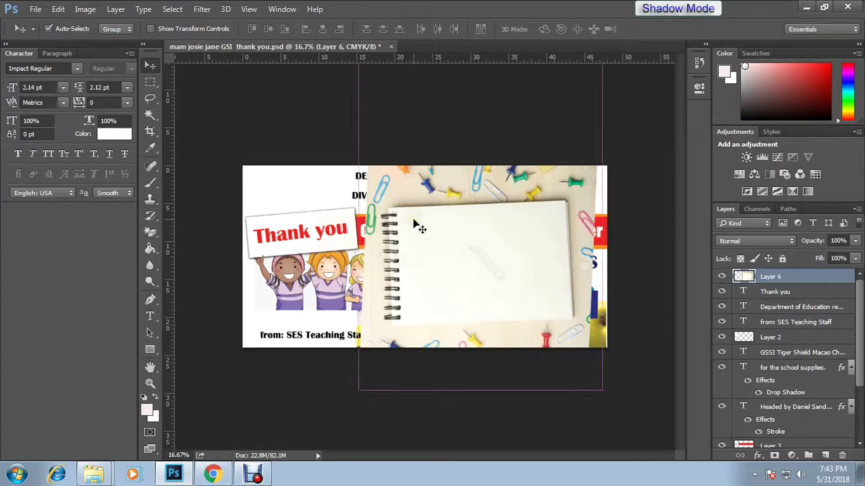
{"action": "key", "text": "ctrl+plus"}
{"action": "key", "text": "ctrl+plus"}
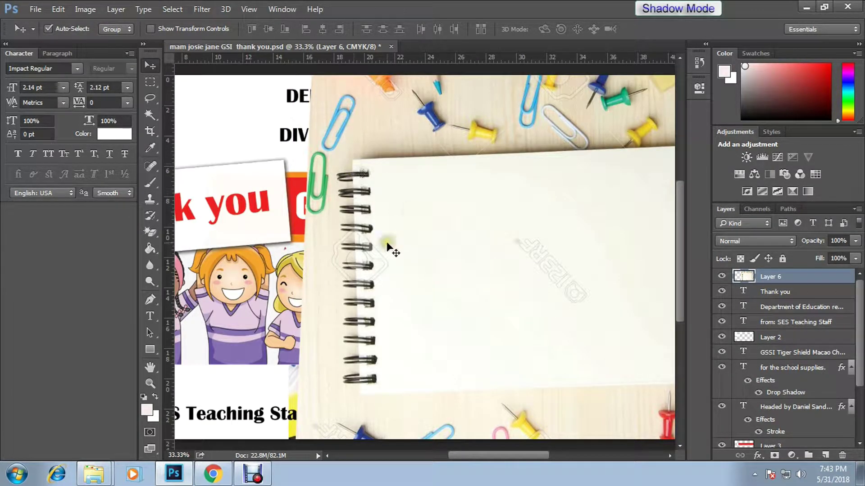
{"action": "key", "text": "ctrl+minus"}
{"action": "key", "text": "ctrl+minus"}
{"action": "key", "text": "m"}
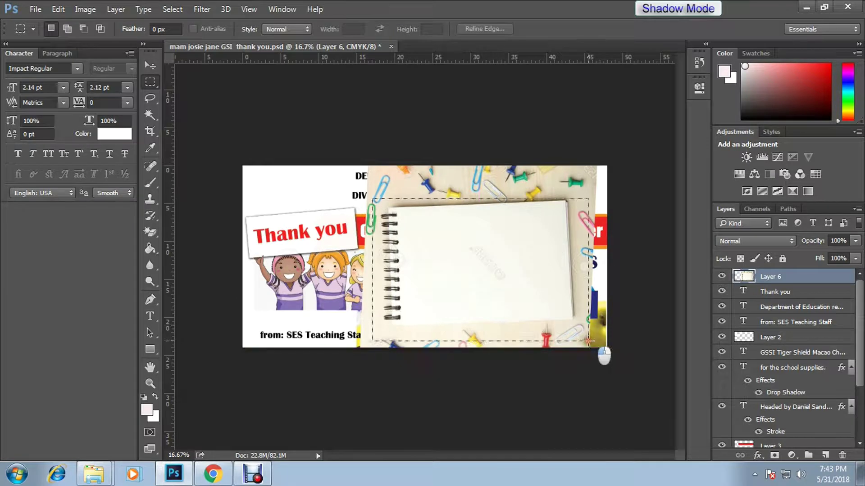
{"action": "key", "text": "v"}
{"action": "key", "text": "ctrl+j"}
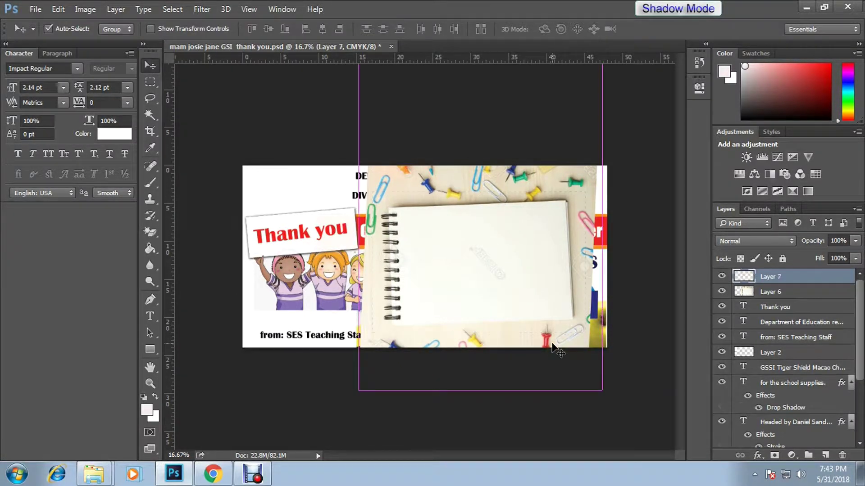
Step: Hide the original photo and scale the notebook copy to about 136%, tilted about 3 degrees
{"action": "left_click", "coordinate": [721, 292]}
{"action": "left_click_drag", "start_coordinate": [508, 274], "coordinate": [378, 247]}
{"action": "key", "text": "ctrl+t"}
{"action": "mouse_move", "coordinate": [444, 166]}
{"action": "left_mouse_down"}
{"action": "mouse_move", "coordinate": [533, 154]}
{"action": "mouse_move", "coordinate": [539, 165]}
{"action": "left_mouse_up"}
{"action": "left_click_drag", "start_coordinate": [459, 283], "coordinate": [455, 284]}
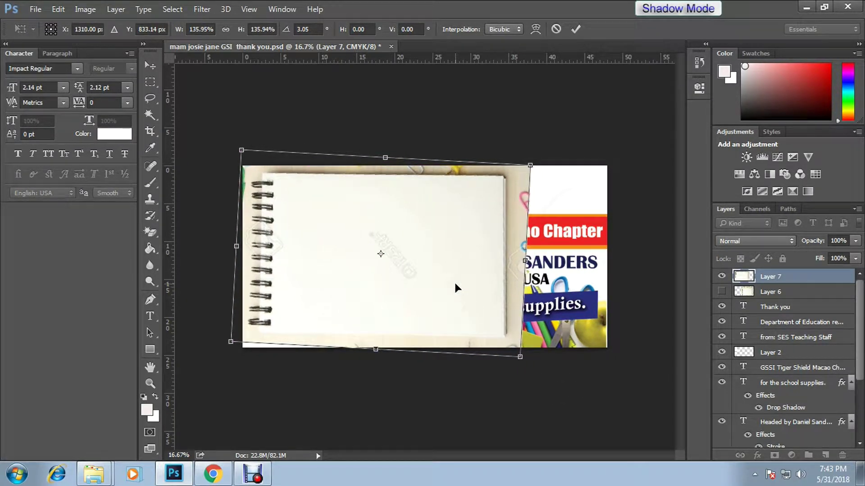
{"action": "key", "text": "Return"}
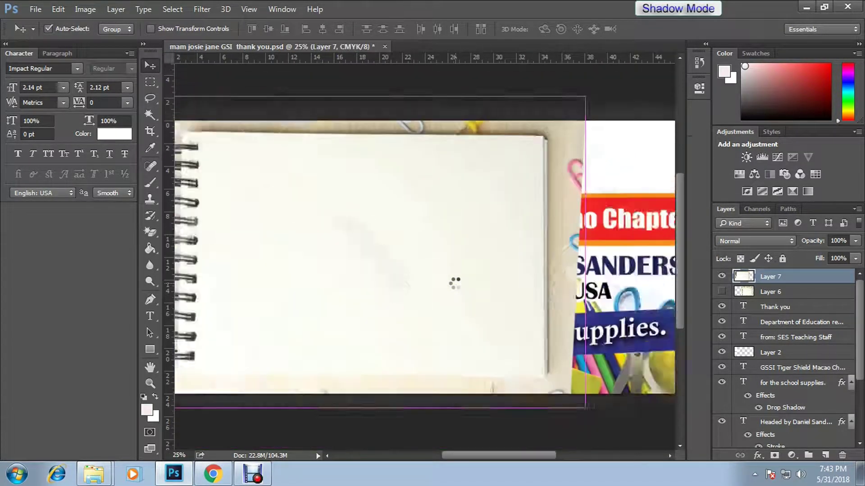
{"action": "left_click", "coordinate": [447, 285]}
{"action": "key", "text": "b"}
{"action": "left_click", "coordinate": [410, 248], "text": "alt"}
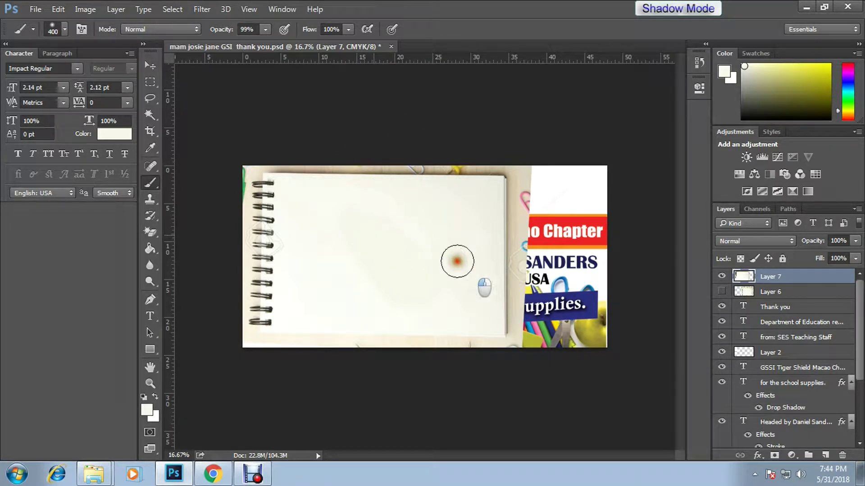
{"action": "key", "text": "v"}
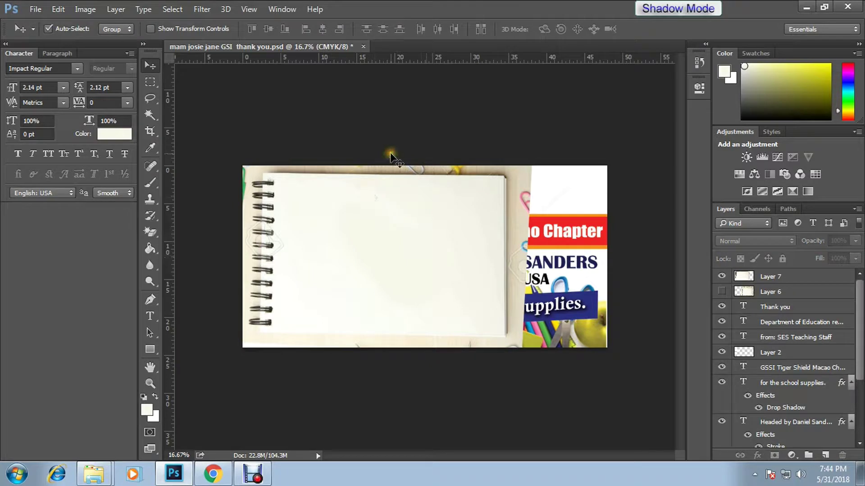
Step: Select the notebook's right page and stretch it to widen the notebook
{"action": "key", "text": "m"}
{"action": "left_click_drag", "start_coordinate": [382, 162], "coordinate": [521, 350]}
{"action": "right_click", "coordinate": [445, 265]}
{"action": "key", "text": "Escape"}
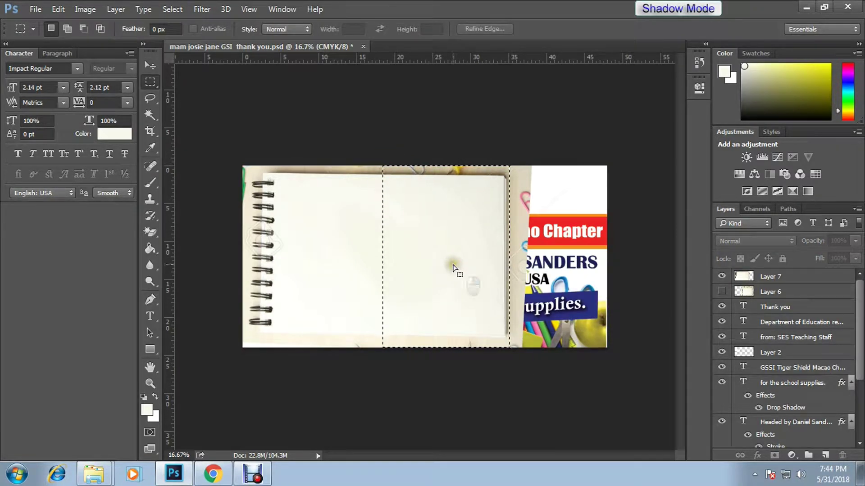
{"action": "key", "text": "v"}
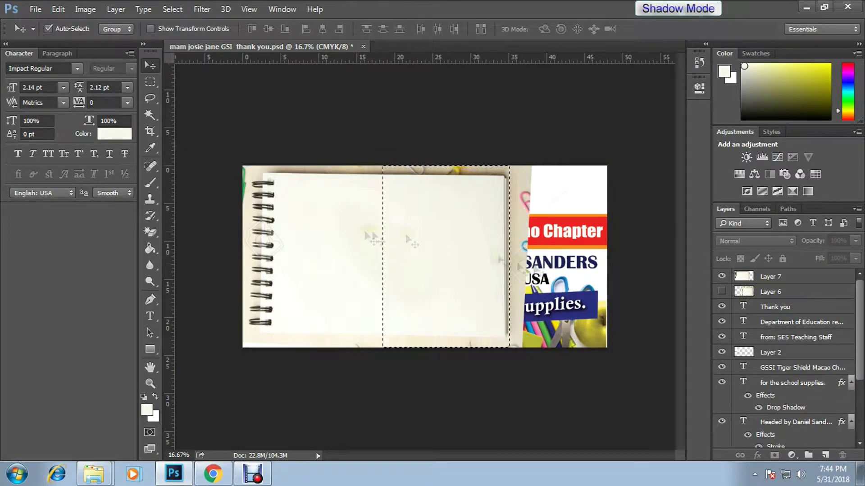
{"action": "left_click", "coordinate": [518, 265]}
{"action": "key", "text": "ctrl+t"}
{"action": "left_click_drag", "start_coordinate": [510, 257], "coordinate": [602, 256]}
{"action": "key", "text": "Return"}
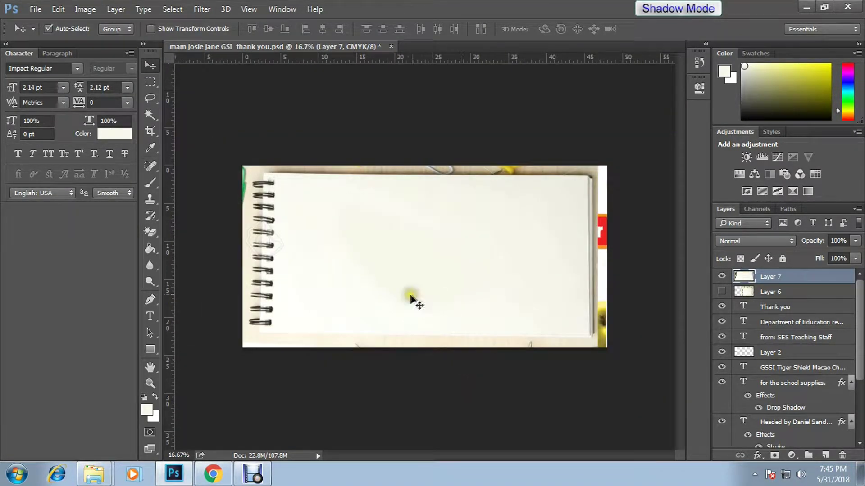
Step: Straighten and enlarge the notebook to cover the card, placing its layer just above Background
{"action": "key", "text": "ctrl+t"}
{"action": "left_click_drag", "start_coordinate": [608, 373], "coordinate": [608, 358]}
{"action": "left_click_drag", "start_coordinate": [602, 148], "coordinate": [608, 145]}
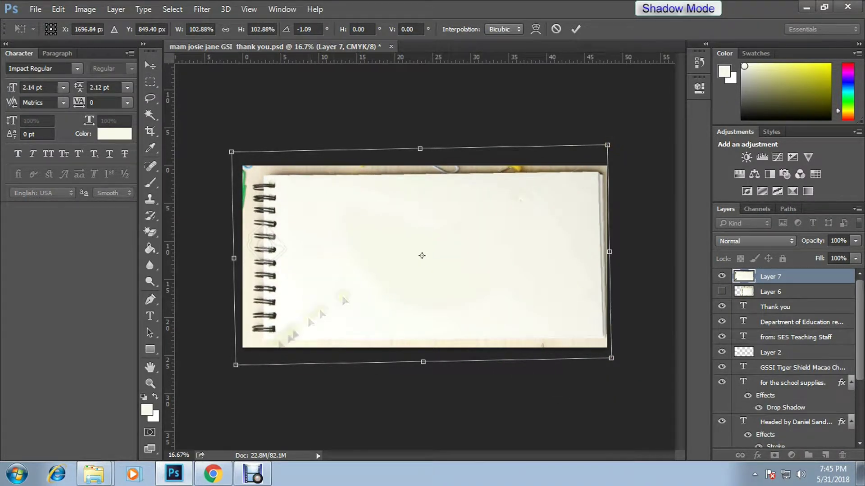
{"action": "left_click_drag", "start_coordinate": [236, 366], "coordinate": [231, 368]}
{"action": "key", "text": "Return"}
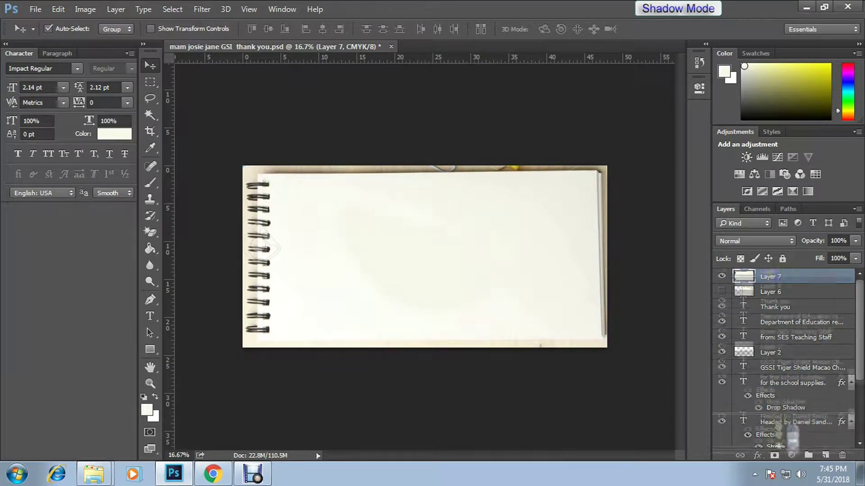
{"action": "scroll", "coordinate": [788, 360], "scroll_direction": "down", "scroll_amount": 4}
{"action": "left_click_drag", "start_coordinate": [779, 424], "coordinate": [777, 425]}
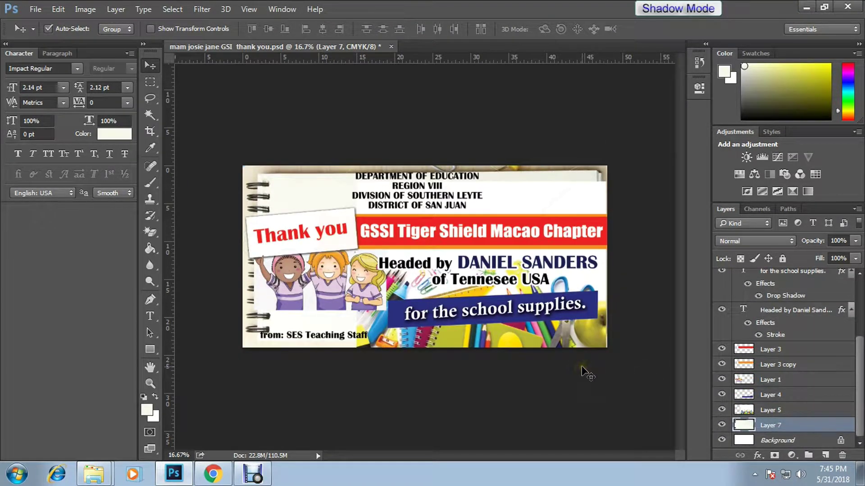
Step: Shift the school-supplies picture down and to the right with Free Transform
{"action": "left_click", "coordinate": [546, 335]}
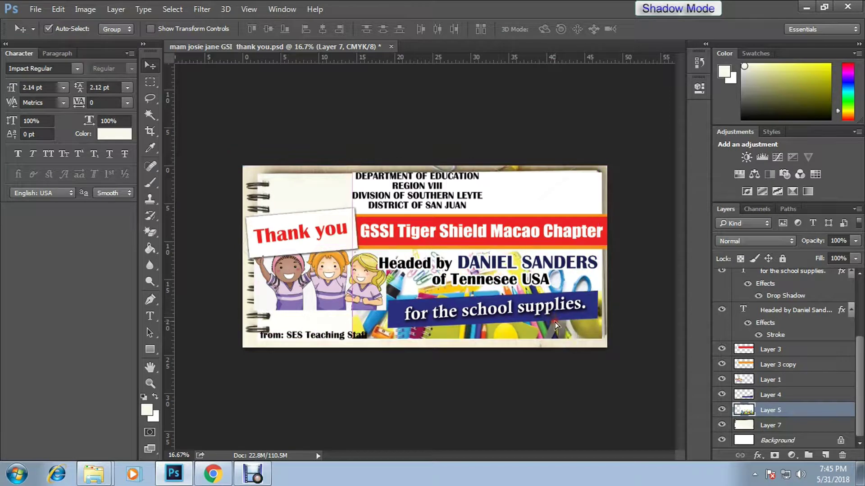
{"action": "key", "text": "ctrl+t"}
{"action": "left_click_drag", "start_coordinate": [503, 338], "coordinate": [511, 357]}
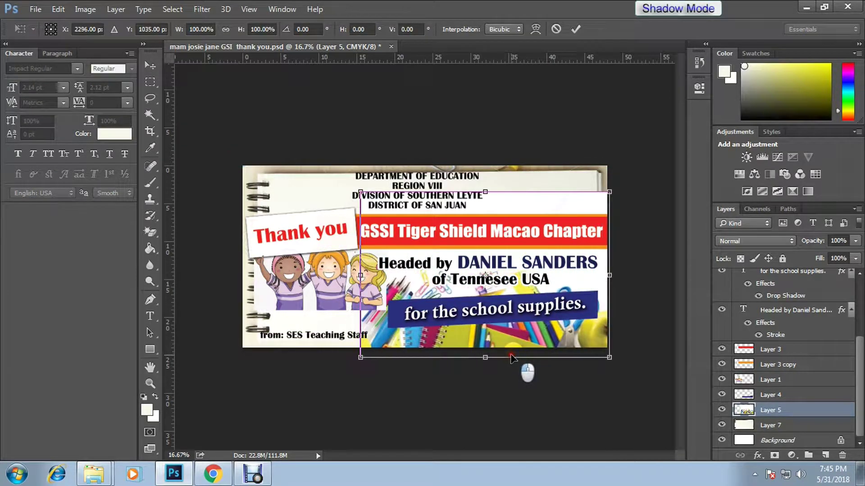
{"action": "key", "text": "Return"}
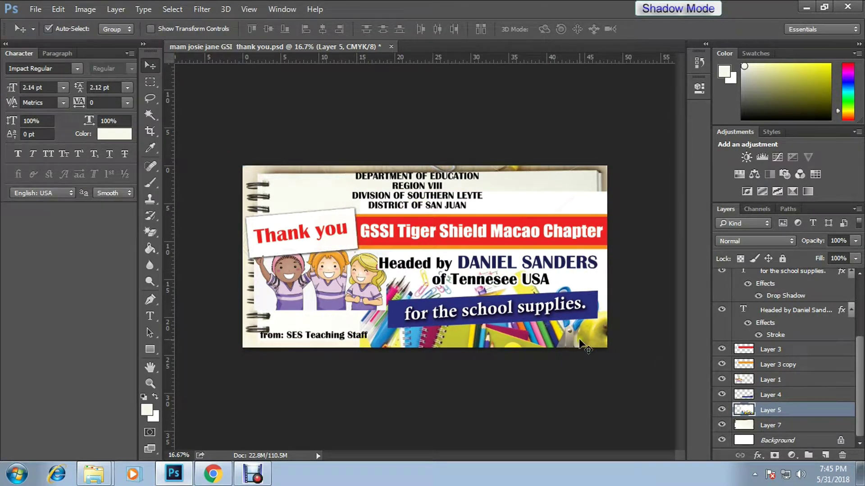
Step: Fine-tune the school-supplies picture's position on the Thank you side of the card
{"action": "scroll", "coordinate": [567, 321], "scroll_direction": "up", "scroll_amount": 1}
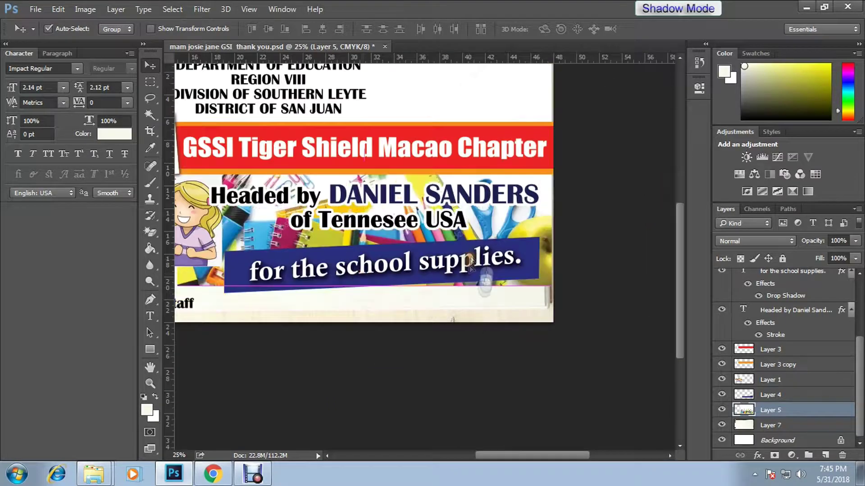
{"action": "left_click_drag", "start_coordinate": [334, 329], "coordinate": [456, 359]}
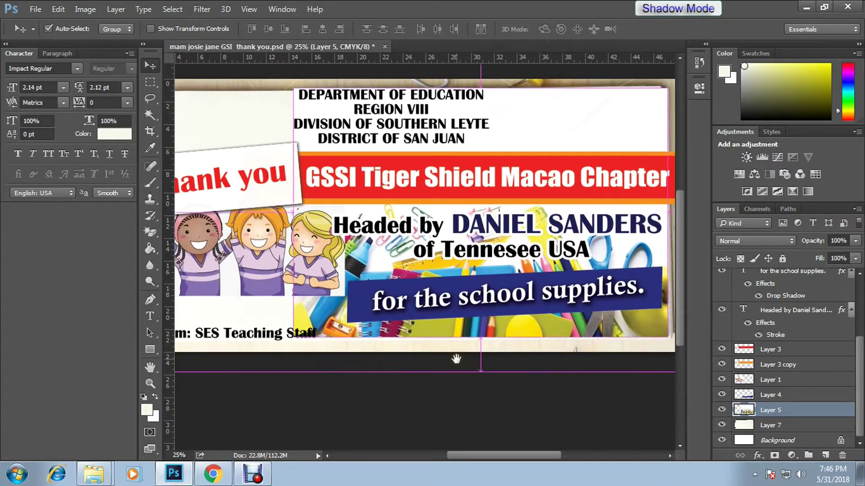
{"action": "scroll", "coordinate": [456, 359], "scroll_direction": "down", "scroll_amount": 2}
{"action": "left_click_drag", "start_coordinate": [509, 326], "coordinate": [498, 317]}
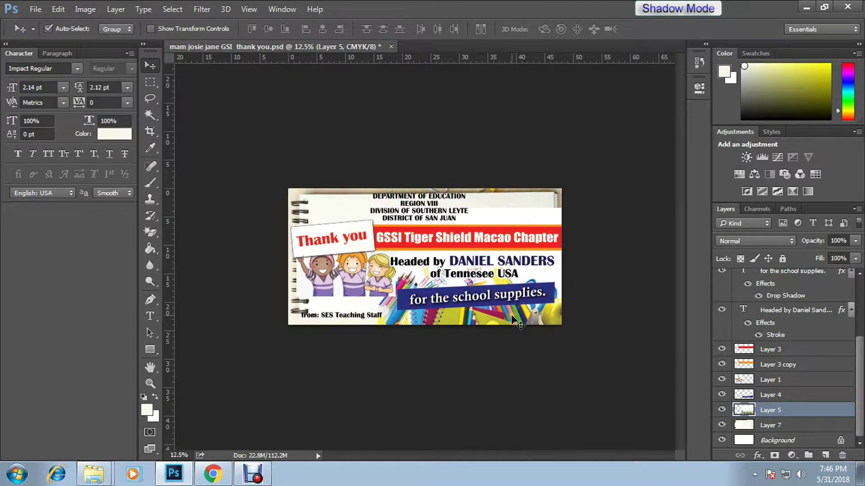
{"action": "left_click_drag", "start_coordinate": [498, 318], "coordinate": [525, 302]}
{"action": "scroll", "coordinate": [525, 302], "scroll_direction": "up", "scroll_amount": 1}
{"action": "scroll", "coordinate": [564, 325], "scroll_direction": "up", "scroll_amount": 3}
{"action": "scroll", "coordinate": [565, 325], "scroll_direction": "down", "scroll_amount": 3}
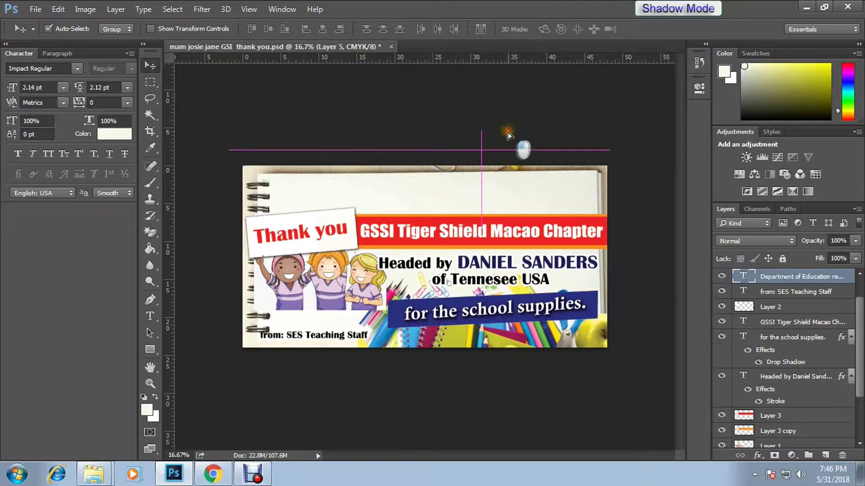
Step: Add a Stroke effect to the Department of Education header and move the 'from' line down-right
{"action": "left_click_drag", "start_coordinate": [464, 218], "coordinate": [473, 217]}
{"action": "right_click", "coordinate": [753, 358]}
{"action": "left_click", "coordinate": [784, 354]}
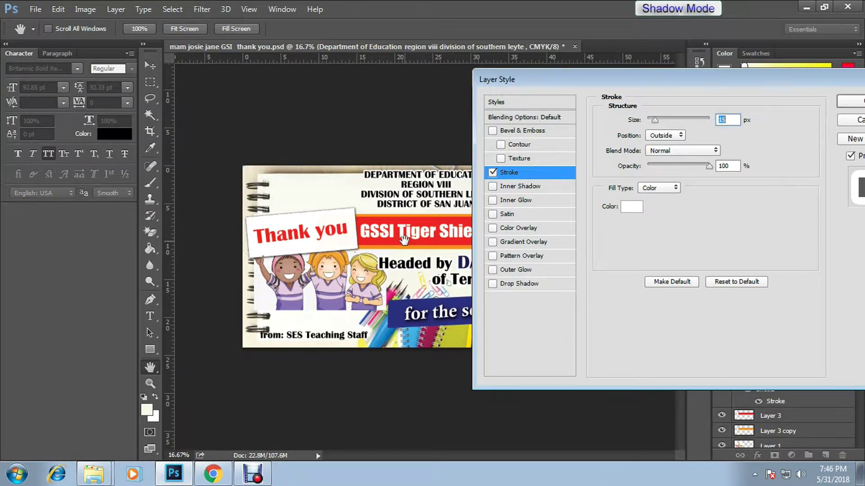
{"action": "key", "text": "Return"}
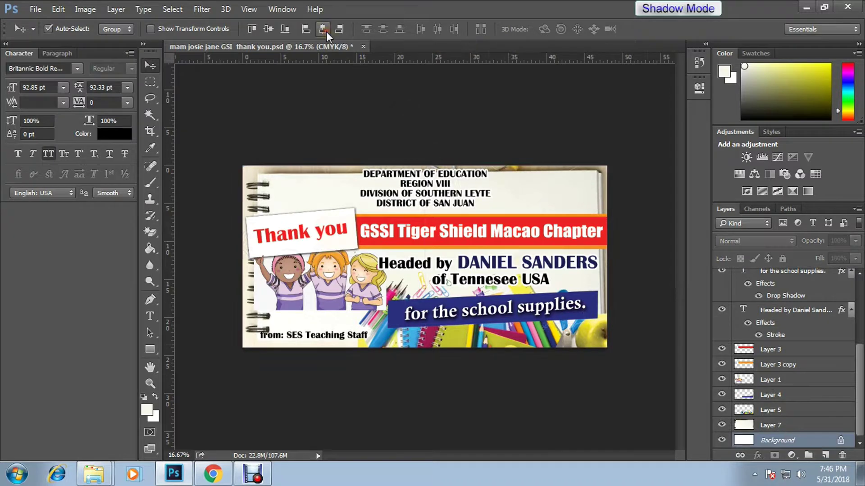
{"action": "left_click_drag", "start_coordinate": [434, 194], "coordinate": [432, 194]}
{"action": "left_click_drag", "start_coordinate": [322, 338], "coordinate": [342, 342]}
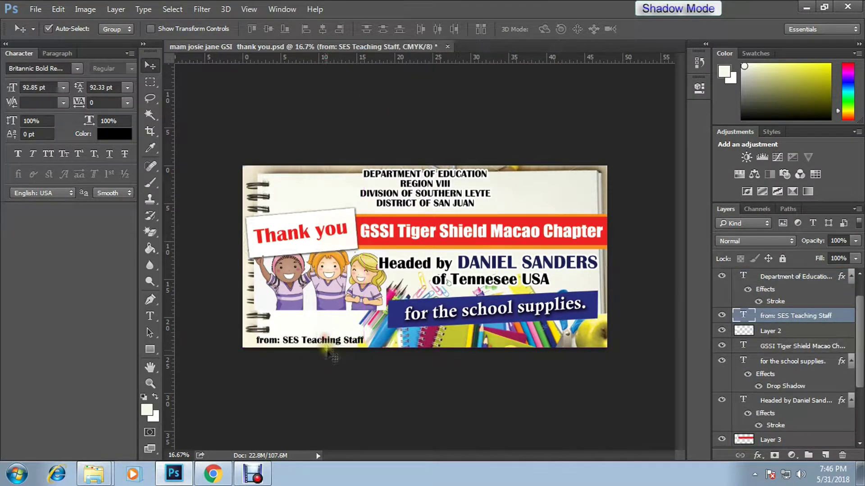
{"action": "scroll", "coordinate": [266, 350], "scroll_direction": "up", "scroll_amount": 1}
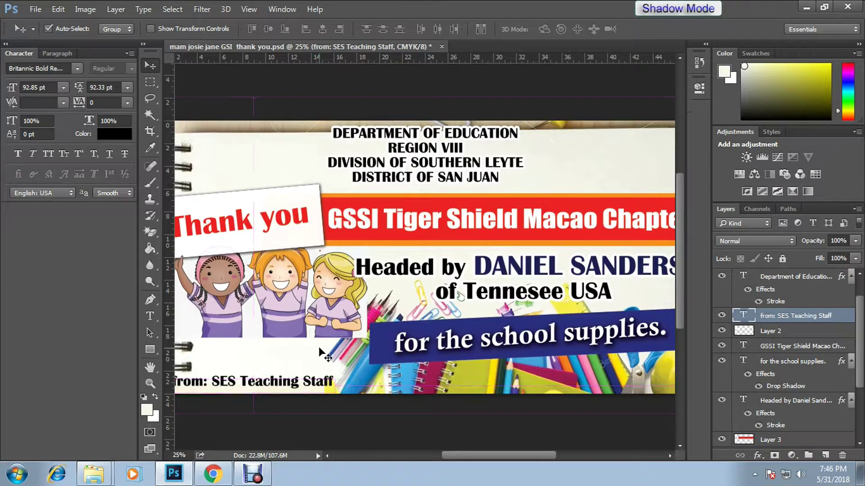
Step: Erase near the cartoon kids, then undo to restore the notebook spirals
{"action": "left_click", "coordinate": [273, 278]}
{"action": "key", "text": "e"}
{"action": "key", "text": "v"}
{"action": "key", "text": "ctrl+z"}
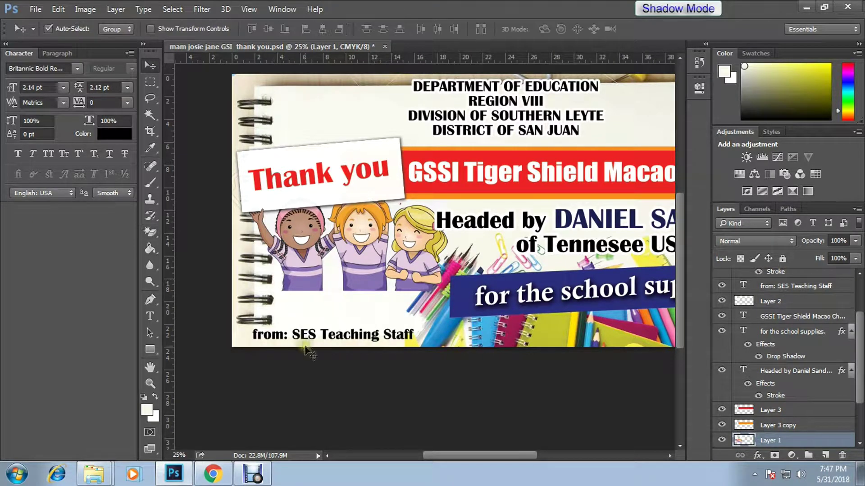
{"action": "key", "text": "c"}
{"action": "key", "text": "v"}
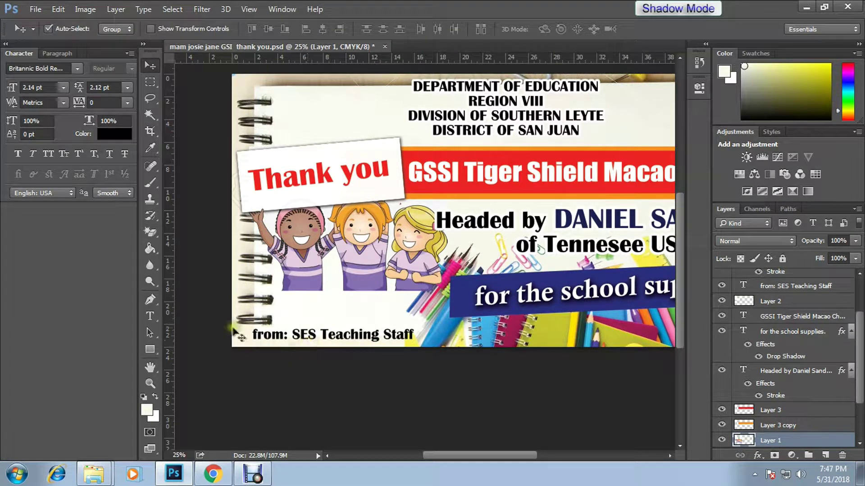
Step: Fill a bottom-left rectangular strip with dark blue on a new layer
{"action": "key", "text": "m"}
{"action": "left_click_drag", "start_coordinate": [234, 322], "coordinate": [292, 344]}
{"action": "left_click", "coordinate": [147, 410]}
{"action": "left_click", "coordinate": [597, 155]}
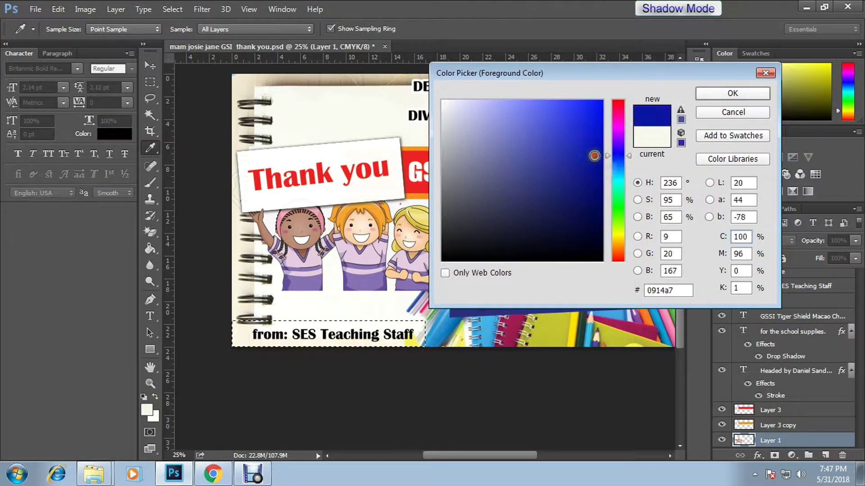
{"action": "left_click", "coordinate": [705, 91]}
{"action": "left_click", "coordinate": [825, 455]}
{"action": "key", "text": "g"}
{"action": "left_click", "coordinate": [411, 345]}
Step: Reshape the blue strip with Free Transform
{"action": "key", "text": "ctrl+t"}
{"action": "right_click", "coordinate": [411, 345]}
{"action": "left_click", "coordinate": [426, 321]}
{"action": "key", "text": "Return"}
{"action": "left_click", "coordinate": [391, 333]}
Step: Make the 'from: SES Teaching Staff' text white
{"action": "left_click", "coordinate": [147, 410]}
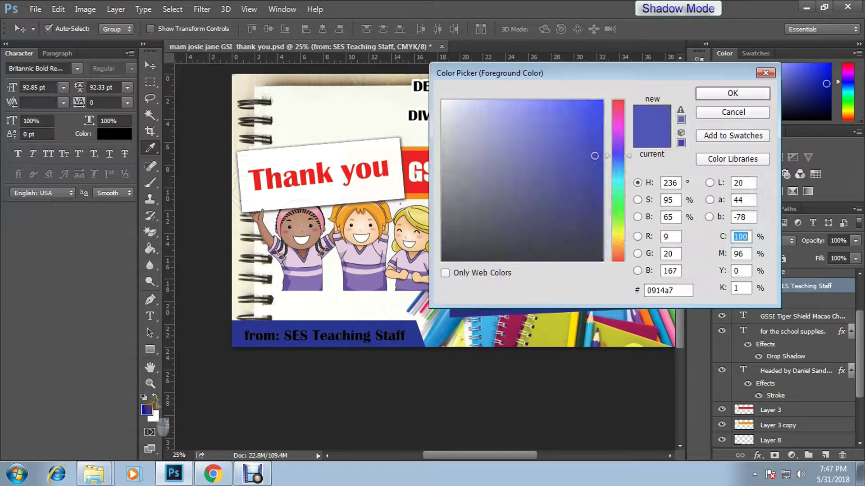
{"action": "left_click", "coordinate": [422, 73]}
{"action": "key", "text": "Return"}
{"action": "left_click", "coordinate": [114, 134]}
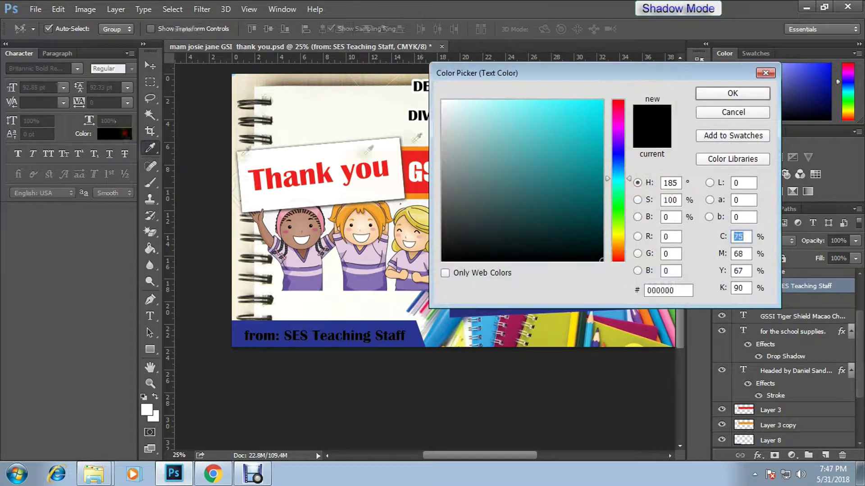
{"action": "left_click", "coordinate": [444, 75]}
{"action": "key", "text": "Return"}
{"action": "left_click", "coordinate": [370, 327]}
{"action": "left_click", "coordinate": [342, 333]}
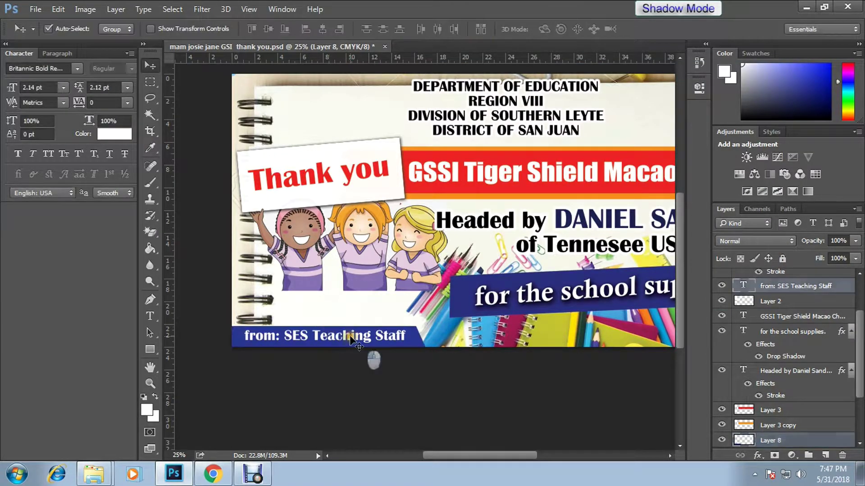
Step: Sample the banner blue and set a darker blue as the foreground colour
{"action": "key", "text": "ctrl+minus"}
{"action": "key", "text": "ctrl+plus"}
{"action": "key", "text": "i"}
{"action": "left_click", "coordinate": [386, 299]}
{"action": "left_click", "coordinate": [147, 410]}
{"action": "left_click", "coordinate": [522, 182]}
{"action": "key", "text": "Return"}
Step: Select the blue strip area with the Magic Wand and zoom out to the whole card
{"action": "key", "text": "w"}
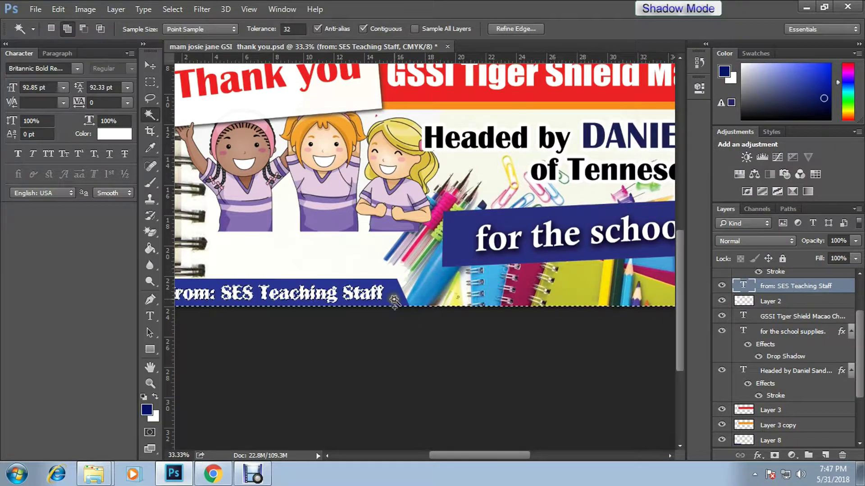
{"action": "left_click", "coordinate": [396, 300], "text": "ctrl"}
{"action": "key", "text": "b"}
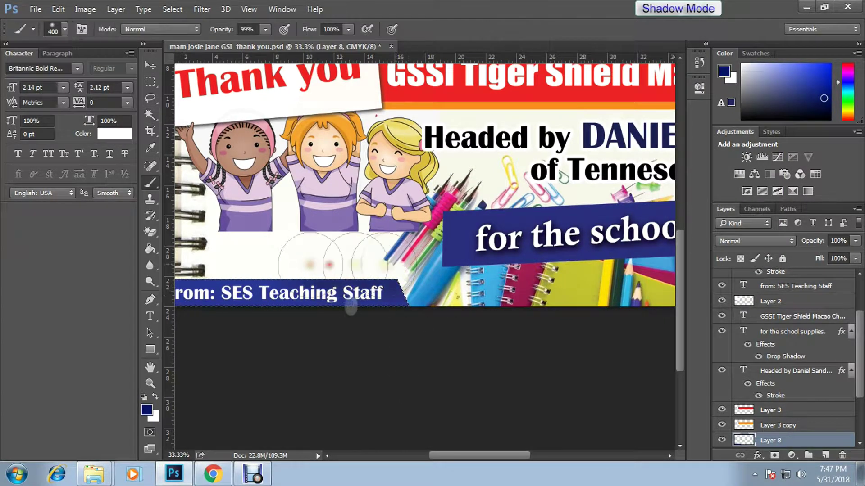
{"action": "left_click_drag", "start_coordinate": [348, 300], "coordinate": [460, 295]}
{"action": "key", "text": "m"}
{"action": "key", "text": "ctrl+minus"}
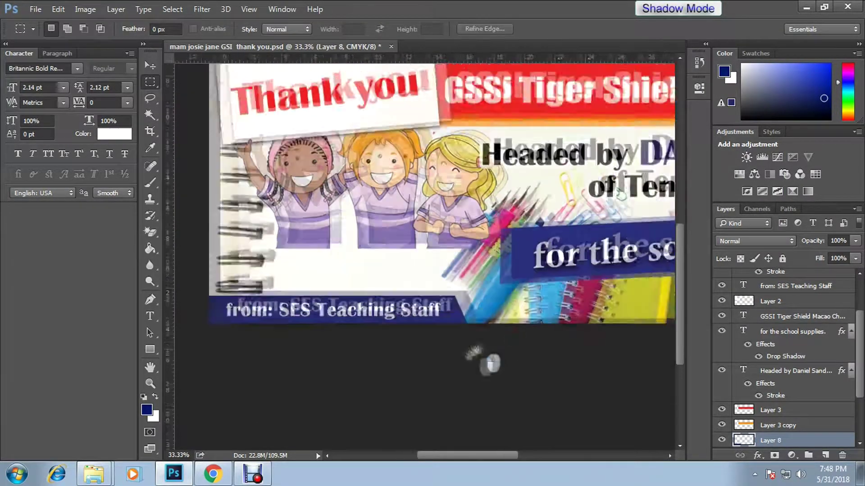
{"action": "left_click_drag", "start_coordinate": [536, 315], "coordinate": [496, 347]}
{"action": "key", "text": "ctrl+minus"}
Step: Shrink the Department of Education header block with Free Transform
{"action": "key", "text": "v"}
{"action": "left_click", "coordinate": [531, 187]}
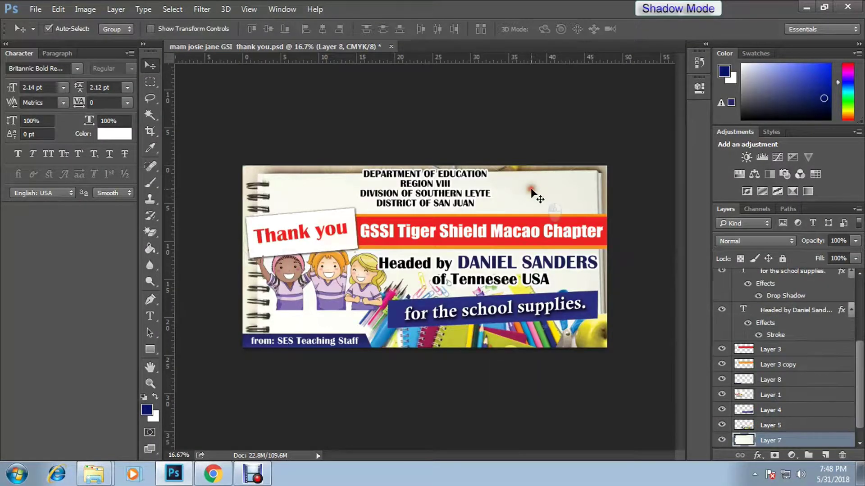
{"action": "key", "text": "ctrl+plus"}
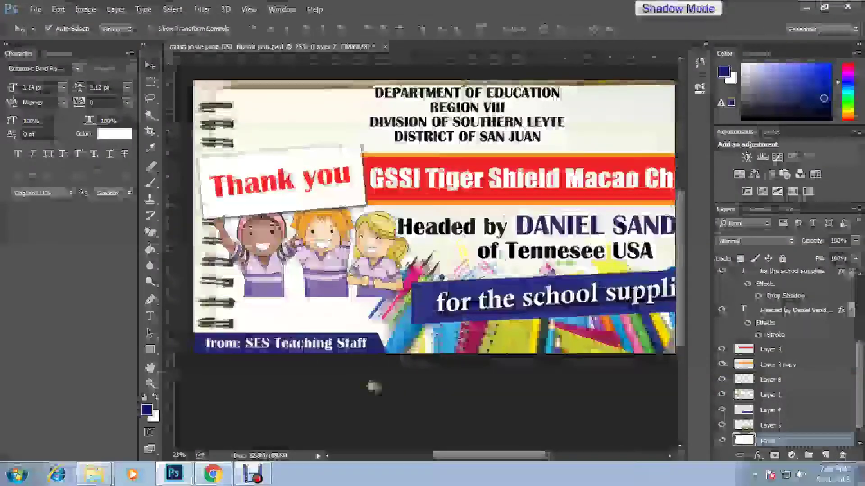
{"action": "mouse_move", "coordinate": [577, 403]}
{"action": "left_mouse_down"}
{"action": "mouse_move", "coordinate": [464, 417]}
{"action": "mouse_move", "coordinate": [523, 469]}
{"action": "left_mouse_up"}
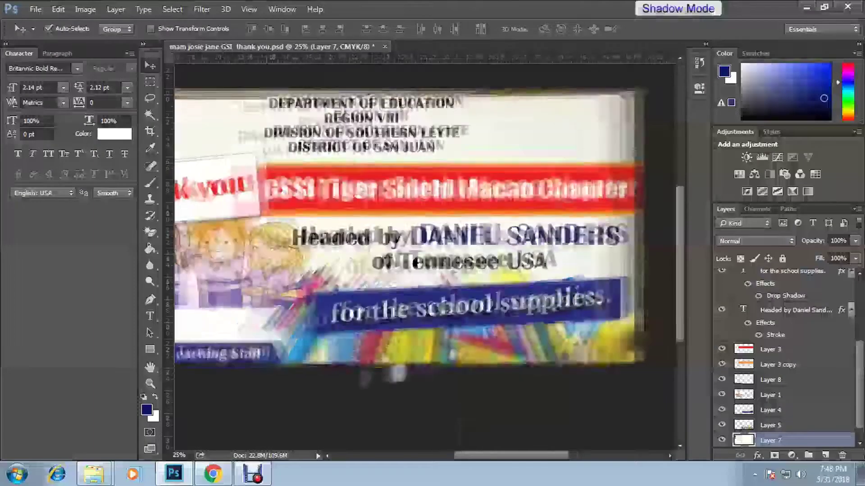
{"action": "left_click", "coordinate": [389, 182]}
{"action": "key", "text": "ctrl+t"}
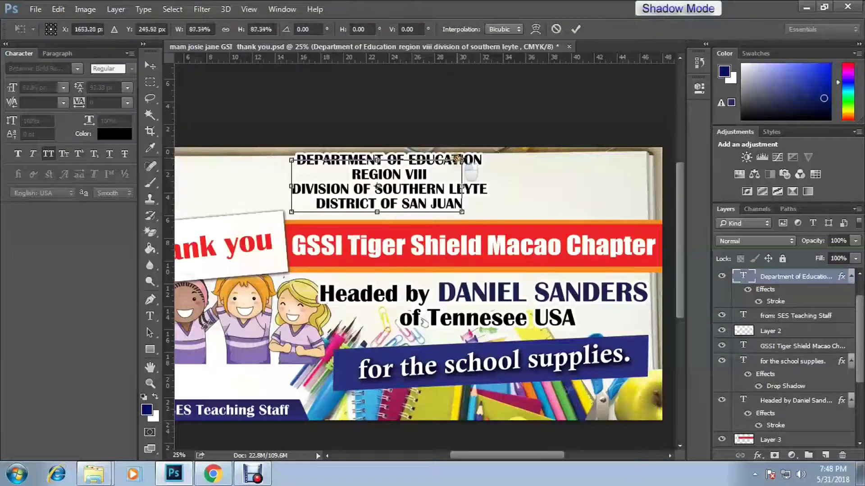
{"action": "key", "text": "ctrl+minus"}
{"action": "key", "text": "ctrl+plus"}
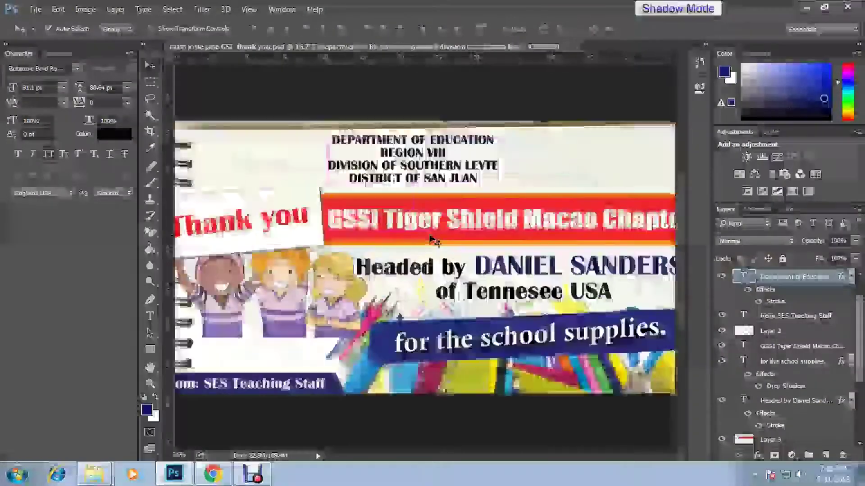
{"action": "key", "text": "ctrl+minus"}
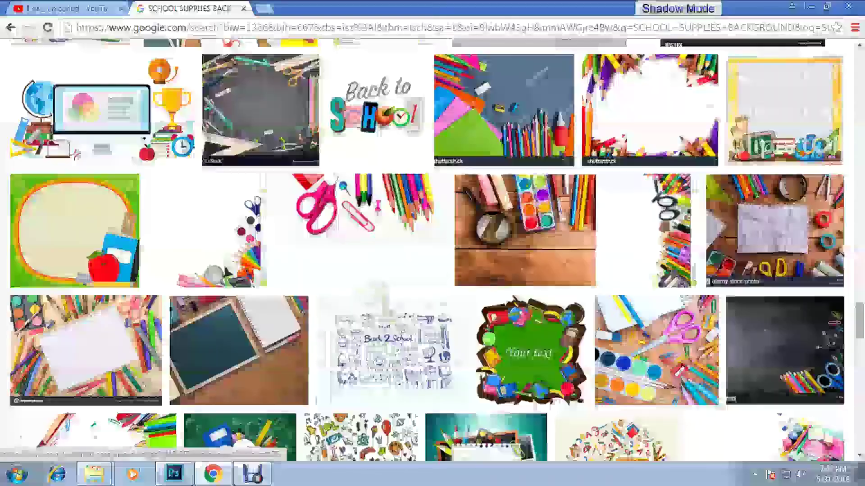
Step: Preview the hand-drawn notebook doodle background result and copy the image
{"action": "scroll", "coordinate": [400, 251], "scroll_direction": "down", "scroll_amount": 3}
{"action": "left_click", "coordinate": [400, 251]}
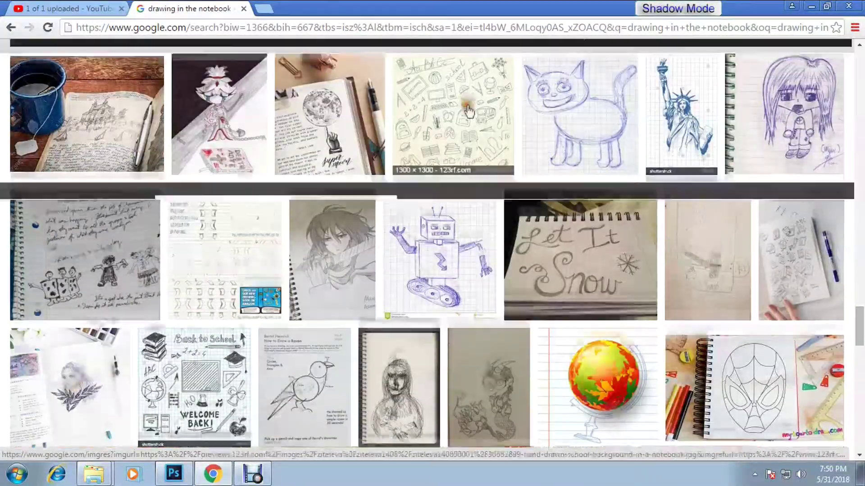
{"action": "left_click", "coordinate": [455, 86]}
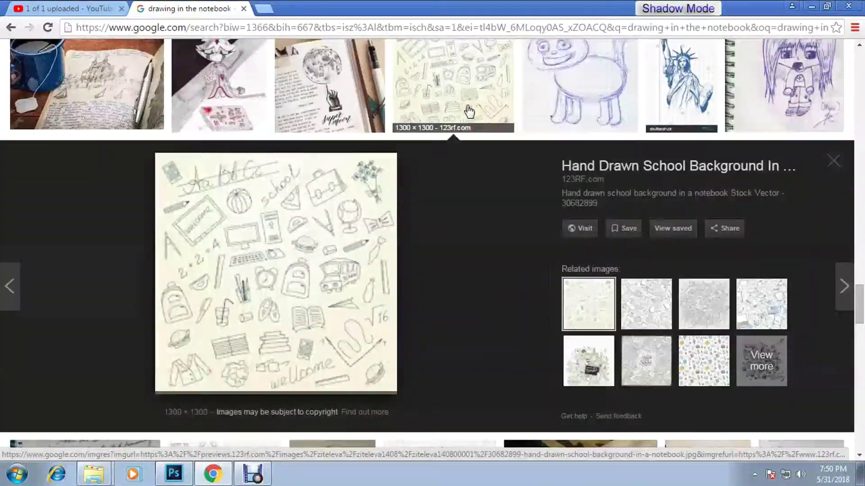
{"action": "right_click", "coordinate": [252, 243]}
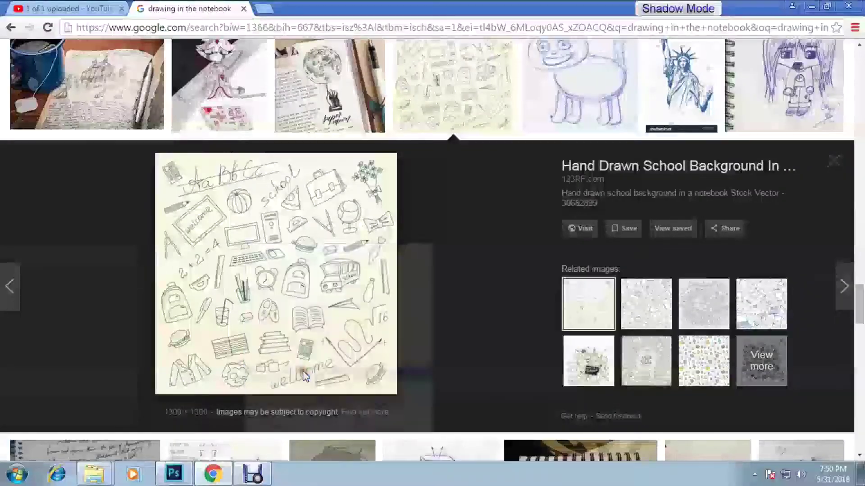
{"action": "left_click", "coordinate": [297, 372]}
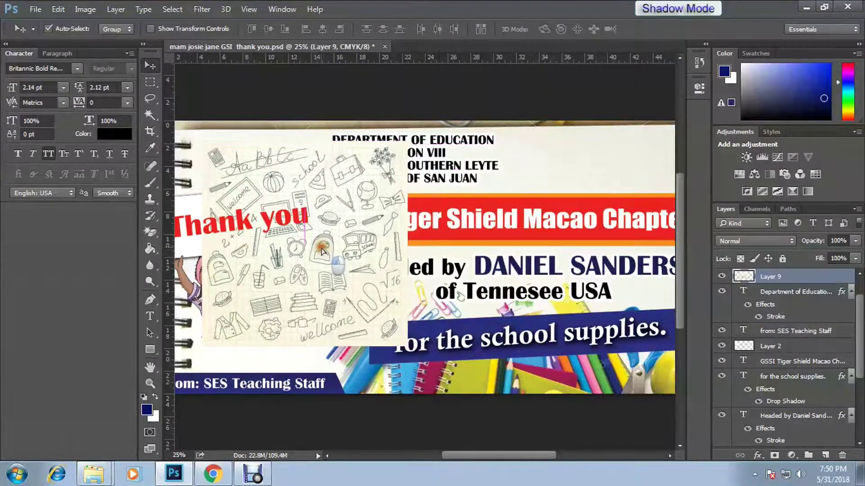
Step: Enlarge the pasted doodle and move its layer beneath the card elements
{"action": "key", "text": "ctrl+t"}
{"action": "left_click_drag", "start_coordinate": [407, 342], "coordinate": [550, 447]}
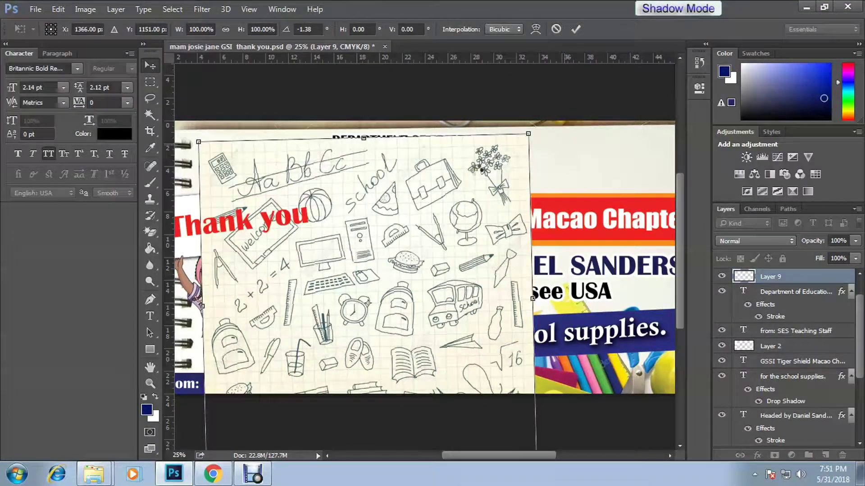
{"action": "key", "text": "Return"}
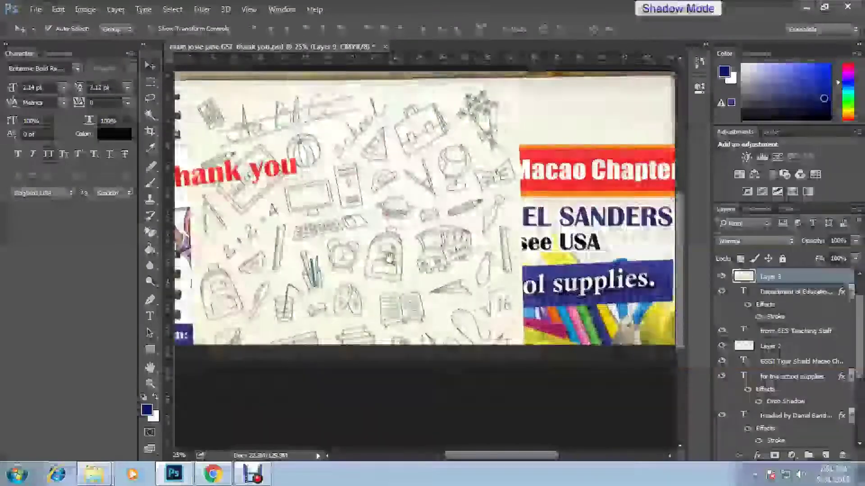
{"action": "key", "text": "ctrl+minus"}
{"action": "key", "text": "ctrl+t"}
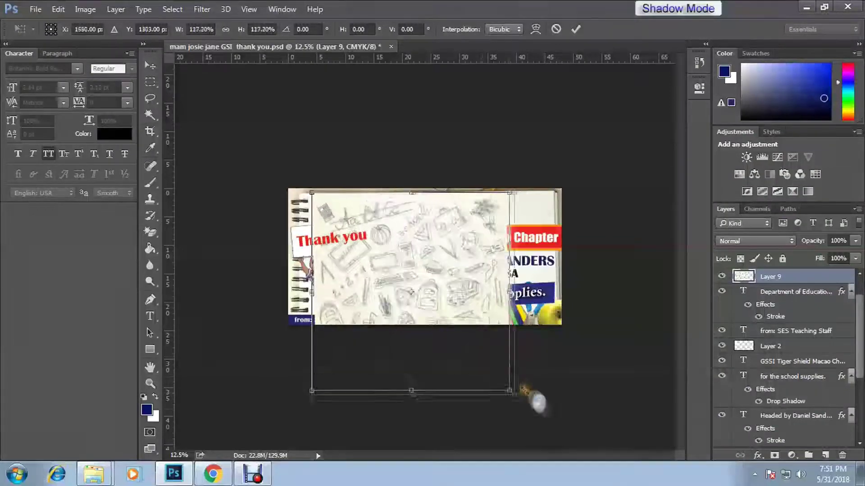
{"action": "key", "text": "Return"}
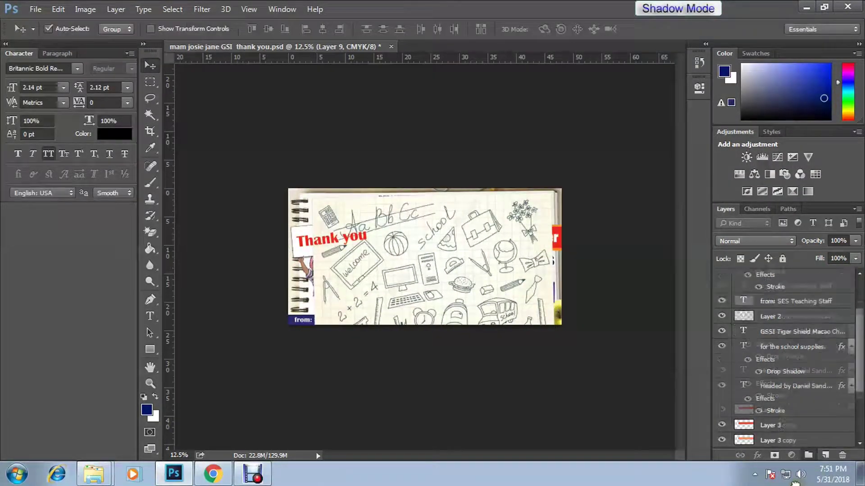
{"action": "left_click_drag", "start_coordinate": [770, 276], "coordinate": [770, 411]}
Step: Try Luminosity, Saturation and Vivid Light blend modes on Layer 9, settling on Darker Color
{"action": "left_click", "coordinate": [757, 240]}
{"action": "key", "text": "ctrl+plus"}
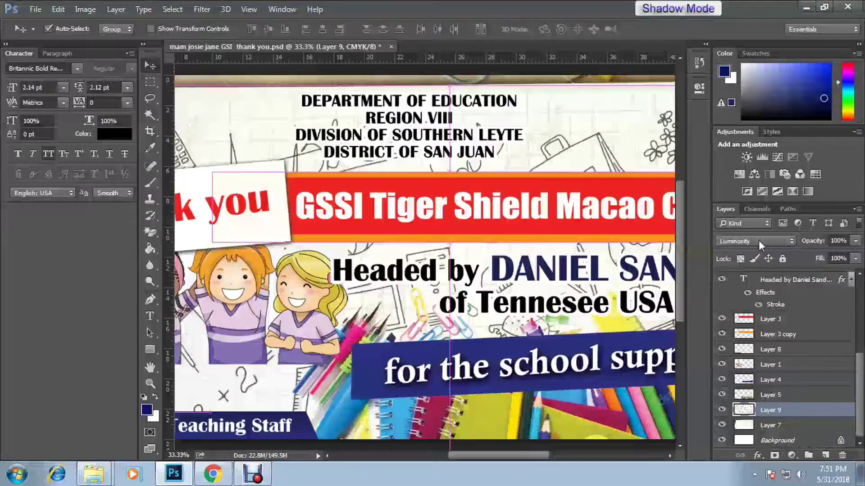
{"action": "scroll", "coordinate": [758, 240], "scroll_direction": "up", "scroll_amount": 2}
{"action": "scroll", "coordinate": [759, 239], "scroll_direction": "up", "scroll_amount": 4}
{"action": "scroll", "coordinate": [758, 240], "scroll_direction": "up", "scroll_amount": 2}
{"action": "scroll", "coordinate": [759, 239], "scroll_direction": "up", "scroll_amount": 1}
{"action": "scroll", "coordinate": [759, 240], "scroll_direction": "up", "scroll_amount": 2}
{"action": "scroll", "coordinate": [758, 240], "scroll_direction": "up", "scroll_amount": 3}
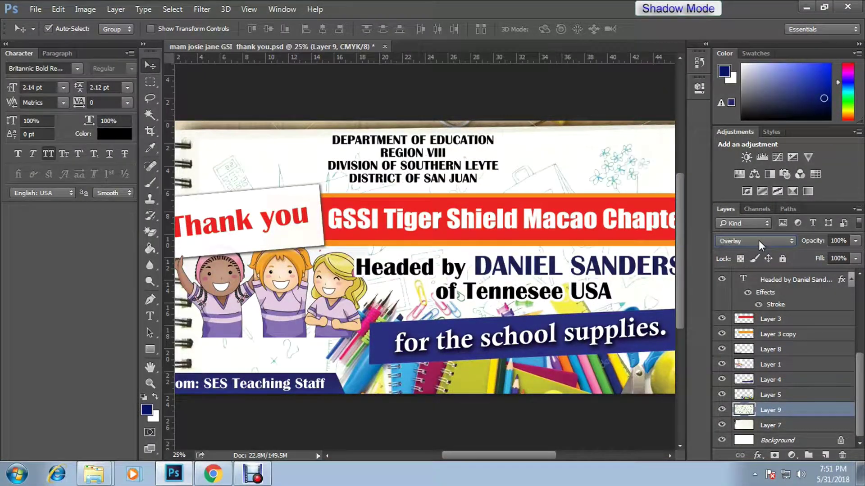
{"action": "scroll", "coordinate": [758, 240], "scroll_direction": "up", "scroll_amount": 2}
{"action": "scroll", "coordinate": [758, 240], "scroll_direction": "up", "scroll_amount": 2}
{"action": "scroll", "coordinate": [758, 240], "scroll_direction": "up", "scroll_amount": 2}
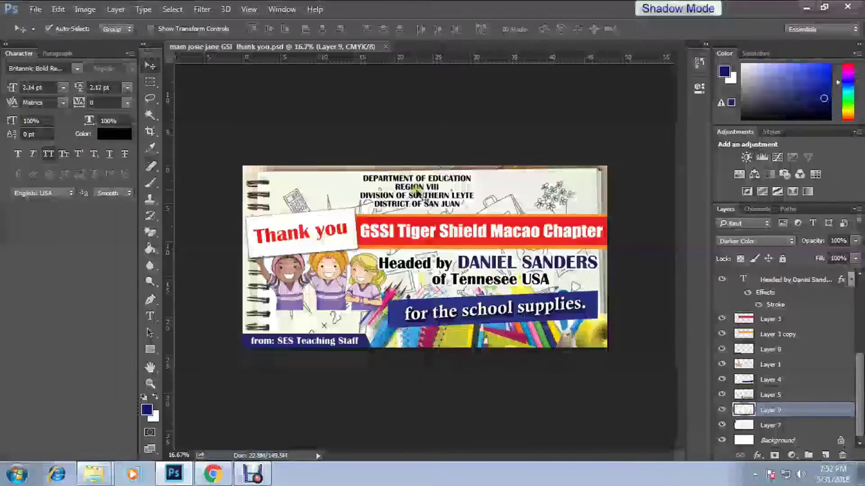
{"action": "left_click", "coordinate": [618, 153]}
Step: Make the header text dark blue and save a JPEG copy of the card
{"action": "left_click", "coordinate": [593, 181]}
{"action": "key", "text": "Return"}
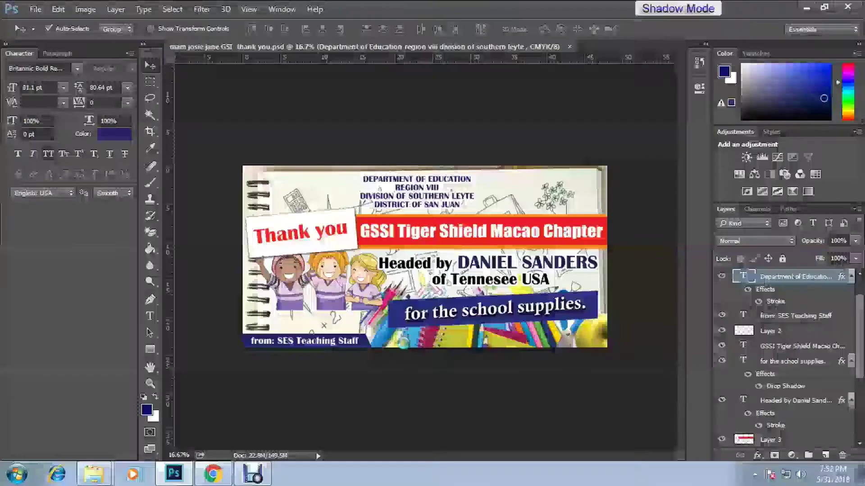
{"action": "key", "text": "ctrl+shift+s"}
{"action": "left_click", "coordinate": [515, 301]}
{"action": "left_click", "coordinate": [514, 364]}
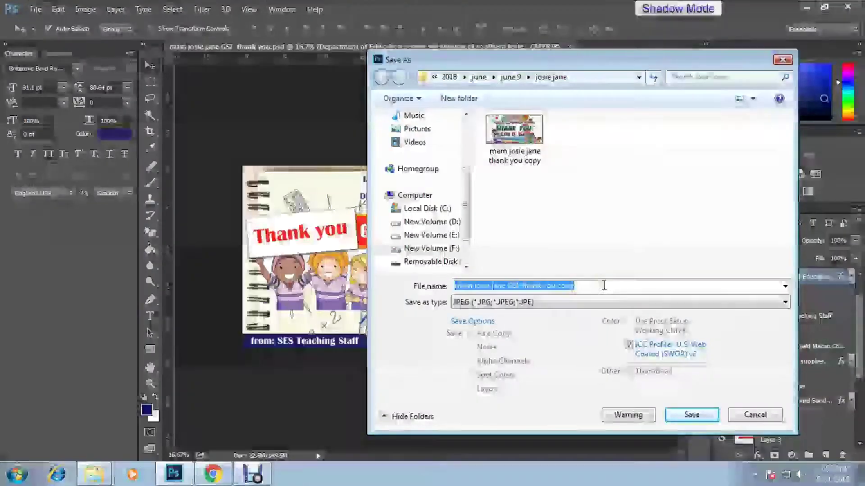
{"action": "key", "text": "Return"}
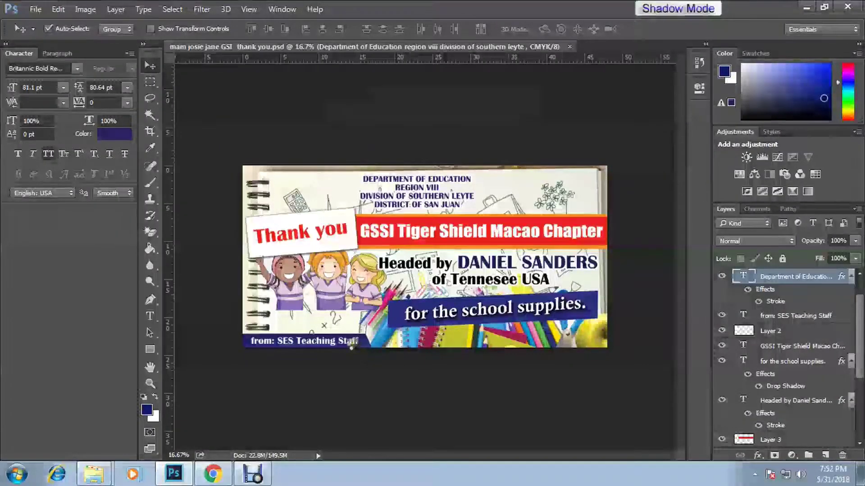
{"action": "key", "text": "Return"}
Step: Select the blue bar at the bottom left and apply Free Transform to it
{"action": "left_click", "coordinate": [322, 346]}
{"action": "key", "text": "ctrl+t"}
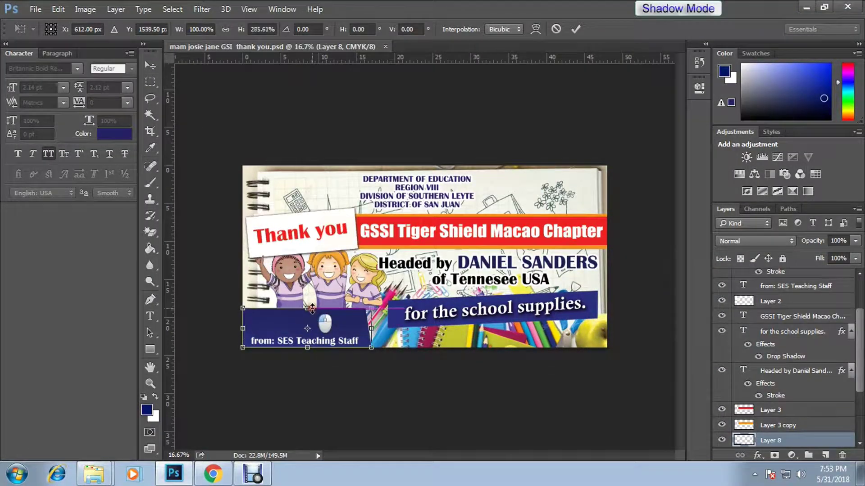
{"action": "key", "text": "Return"}
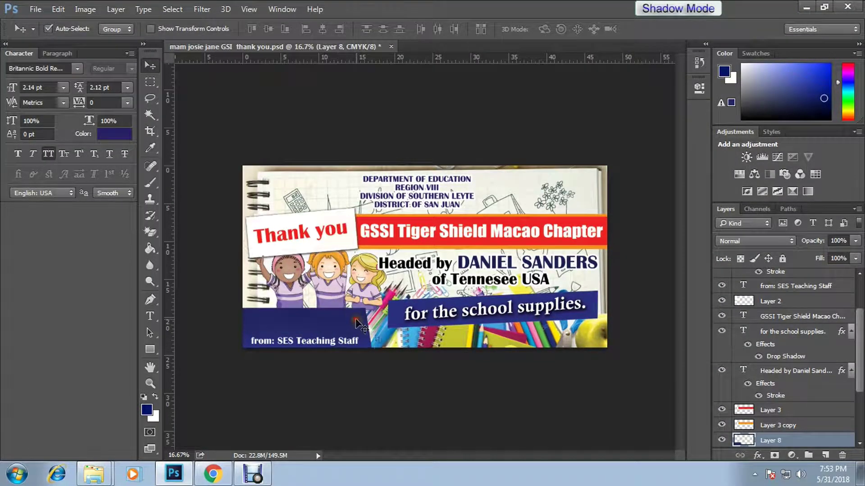
{"action": "key", "text": "ctrl+t"}
{"action": "key", "text": "Return"}
Step: Duplicate the from text and trim the original to just 'from:'
{"action": "left_click_drag", "start_coordinate": [332, 345], "coordinate": [341, 330]}
{"action": "double_click", "coordinate": [289, 325]}
{"action": "left_click_drag", "start_coordinate": [288, 325], "coordinate": [328, 346]}
{"action": "double_click", "coordinate": [328, 340]}
{"action": "key", "text": "BackSpace"}
{"action": "key", "text": "ctrl+Return"}
{"action": "double_click", "coordinate": [269, 318]}
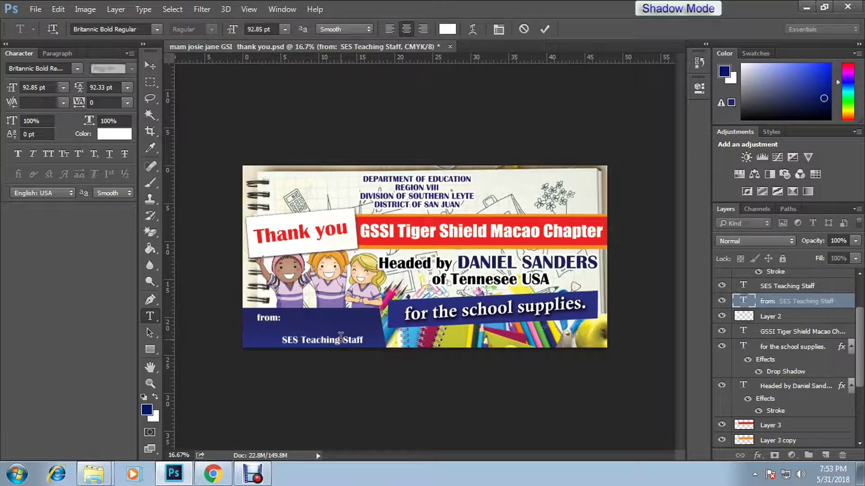
{"action": "key", "text": "ctrl+Return"}
Step: Select the 'SES Teaching Staff' line and zoom in on the from block
{"action": "left_click", "coordinate": [341, 338], "text": "ctrl"}
{"action": "key", "text": "ctrl+plus"}
{"action": "key", "text": "ctrl+plus"}
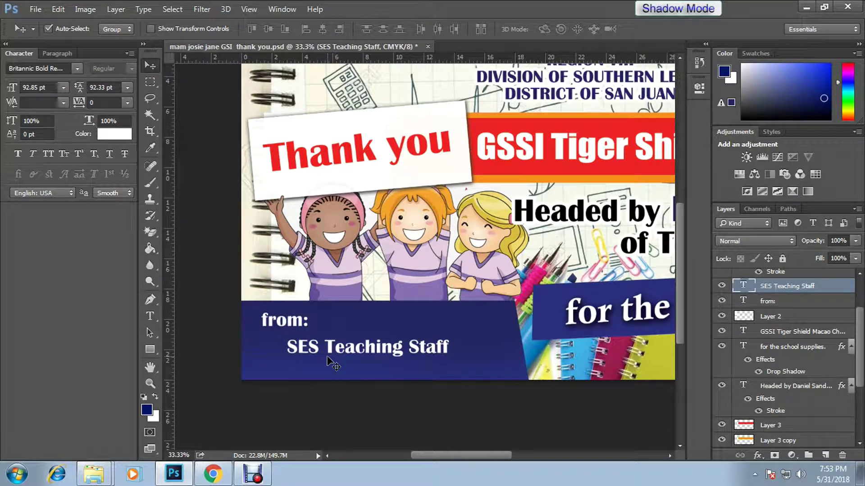
{"action": "key", "text": "ctrl+minus"}
{"action": "key", "text": "ctrl+minus"}
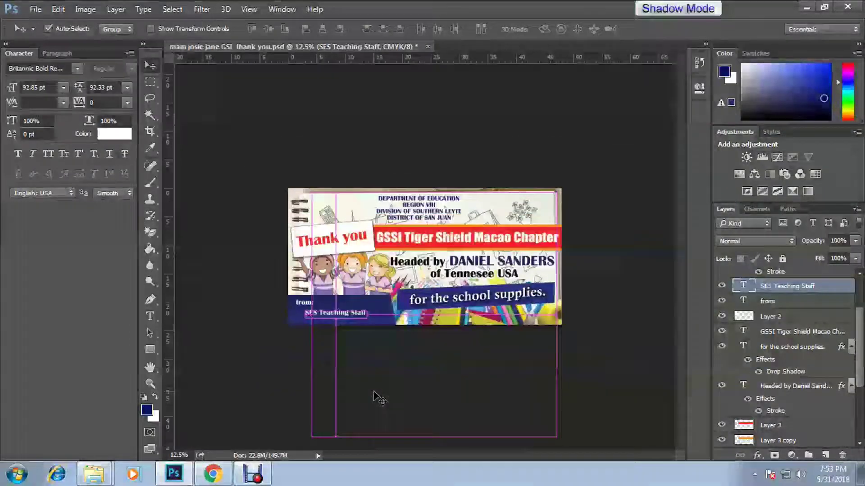
{"action": "scroll", "coordinate": [318, 367], "scroll_direction": "up", "scroll_amount": 2}
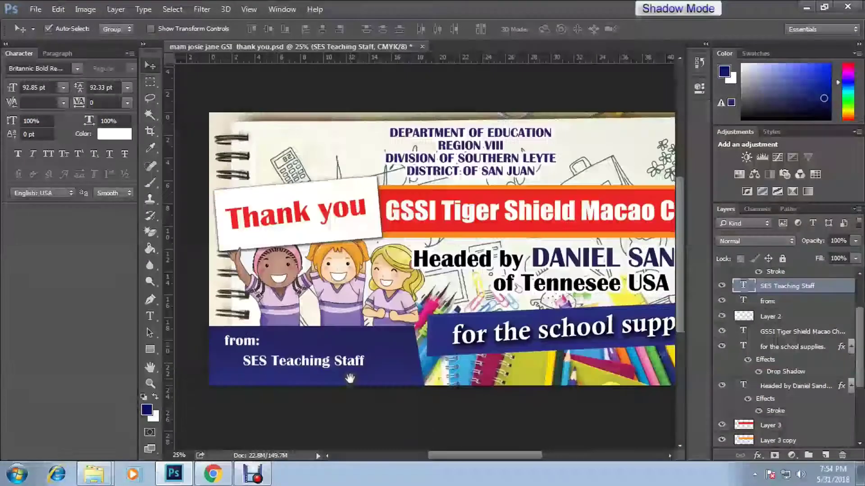
{"action": "left_click", "coordinate": [345, 361]}
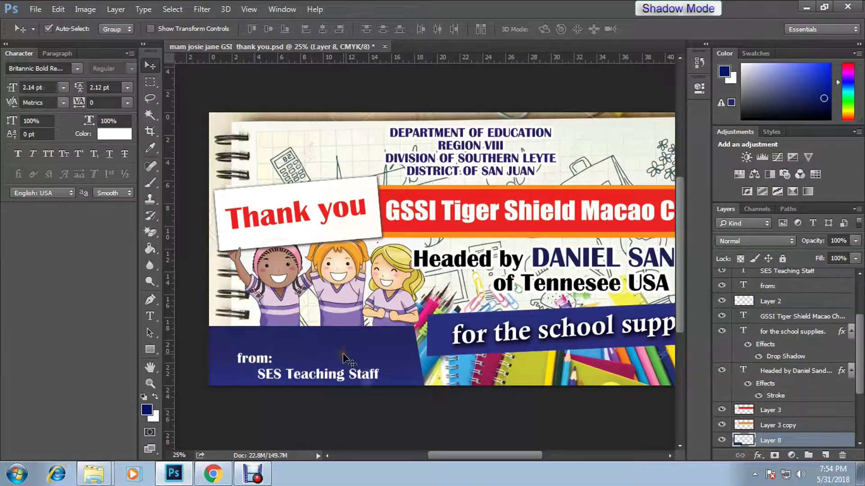
{"action": "left_click", "coordinate": [270, 374]}
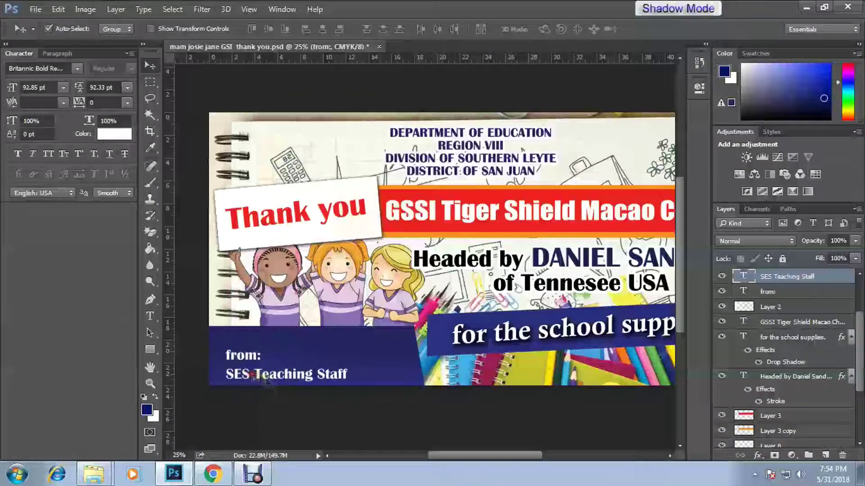
{"action": "key", "text": "ctrl+plus"}
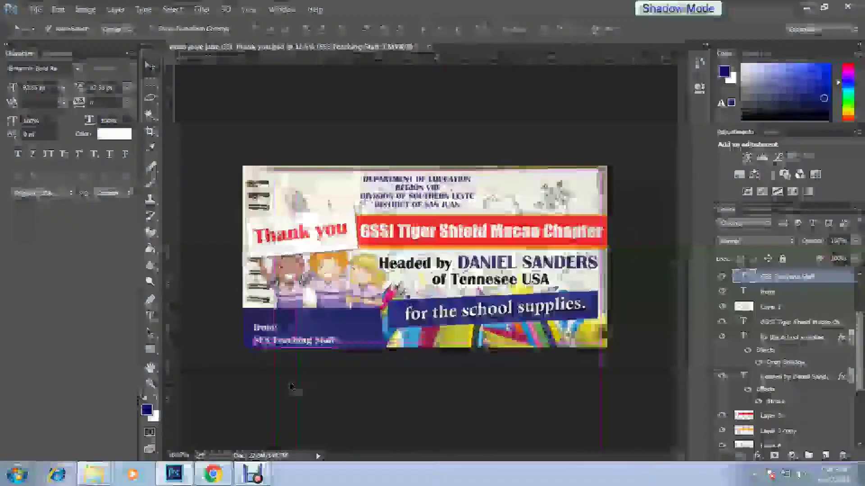
{"action": "key", "text": "ctrl+plus"}
Step: Skew the blue bar so its top edge slants down to the right
{"action": "left_click", "coordinate": [379, 355]}
{"action": "key", "text": "ctrl+t"}
{"action": "right_click", "coordinate": [378, 354]}
{"action": "left_click", "coordinate": [396, 248]}
{"action": "left_click_drag", "start_coordinate": [422, 357], "coordinate": [434, 391]}
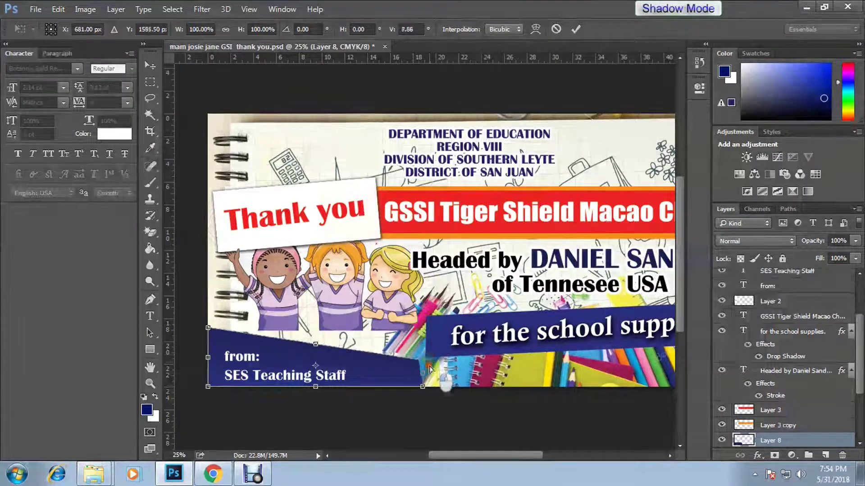
{"action": "key", "text": "Return"}
{"action": "key", "text": "ctrl+minus"}
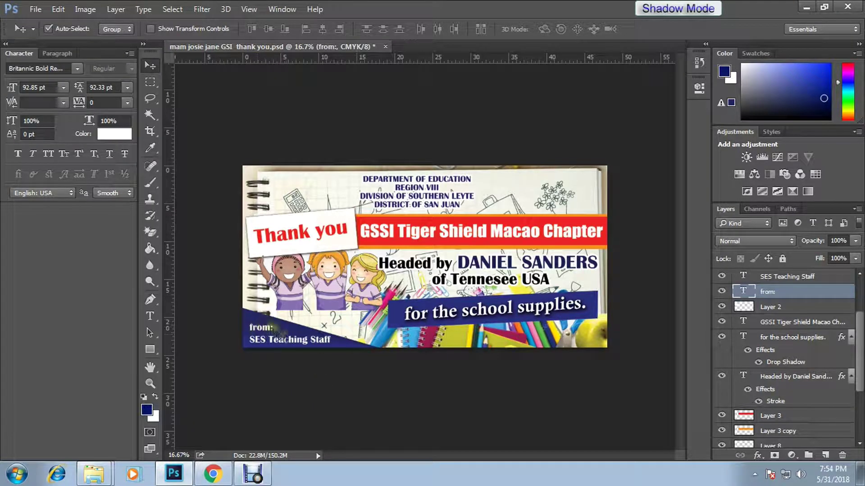
Step: Add a violet Stroke layer effect to the blue bar on Layer 8
{"action": "left_click", "coordinate": [286, 336]}
{"action": "left_click", "coordinate": [759, 458]}
{"action": "left_click", "coordinate": [774, 356]}
{"action": "left_click", "coordinate": [721, 205]}
{"action": "left_click", "coordinate": [549, 135]}
{"action": "key", "text": "Return"}
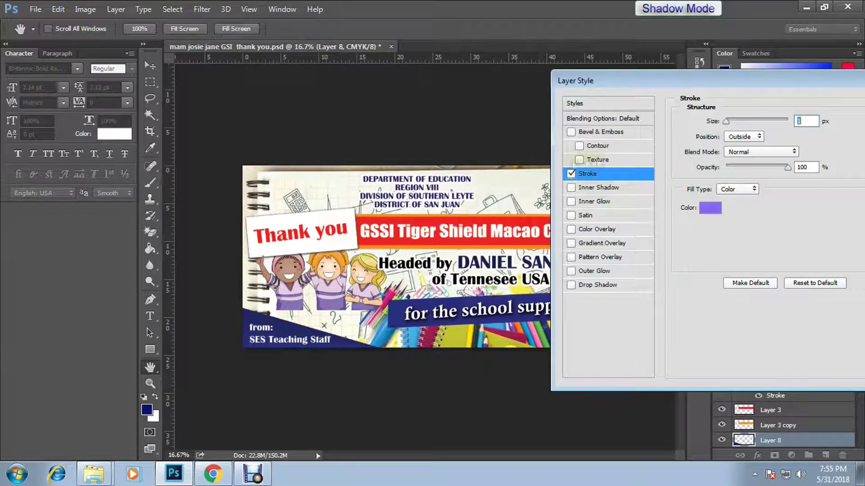
{"action": "key", "text": "Return"}
{"action": "key", "text": "ctrl+t"}
{"action": "key", "text": "Return"}
{"action": "key", "text": "ctrl+plus"}
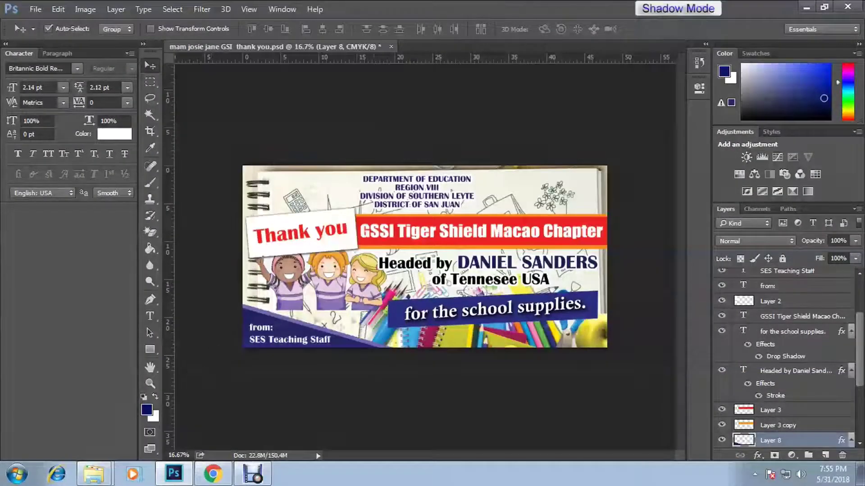
{"action": "left_click", "coordinate": [399, 319]}
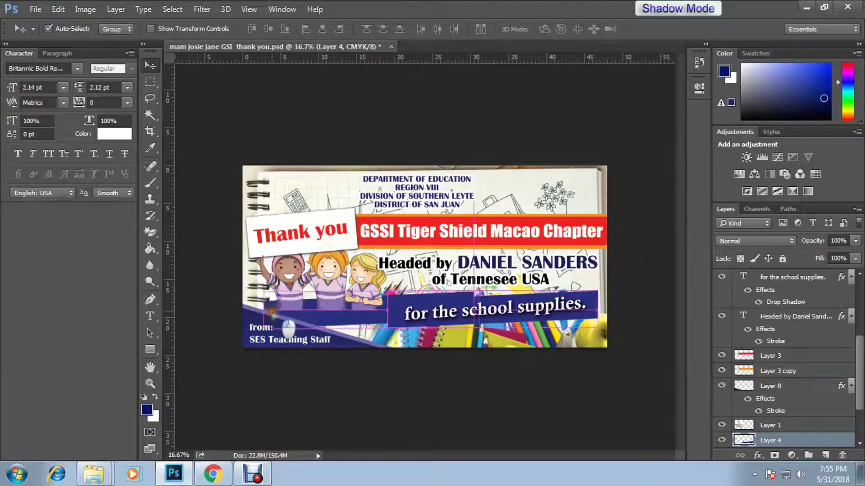
Step: Duplicate the blue banner to the top and squash the copy into a thin strip
{"action": "left_click_drag", "start_coordinate": [789, 444], "coordinate": [771, 273]}
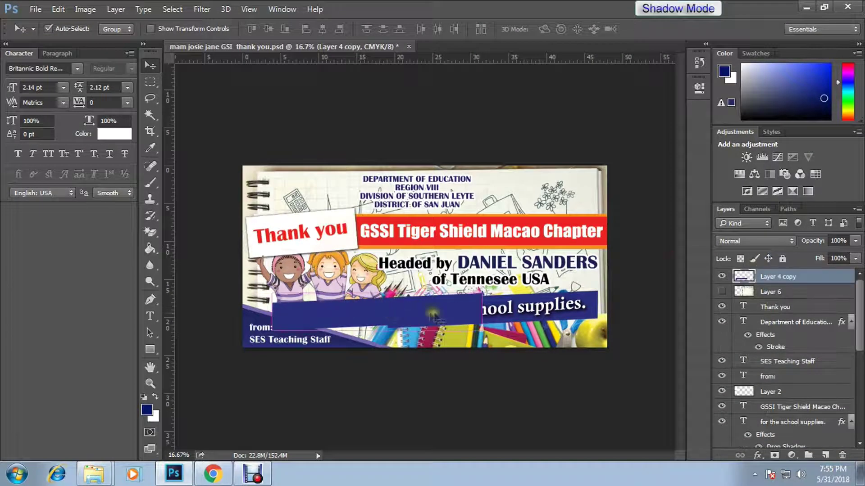
{"action": "key", "text": "ctrl+t"}
{"action": "left_click_drag", "start_coordinate": [377, 330], "coordinate": [377, 298]}
{"action": "key", "text": "Return"}
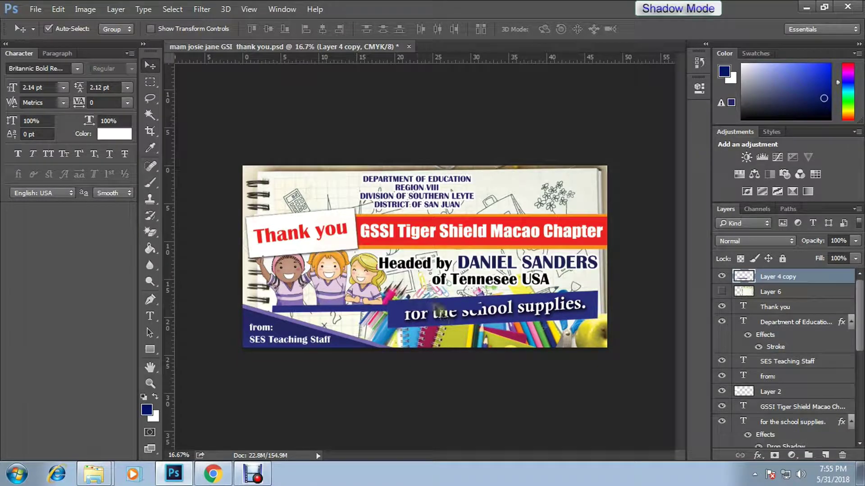
Step: Nudge the Headed by and school supplies text slightly down and left
{"action": "left_click", "coordinate": [797, 422]}
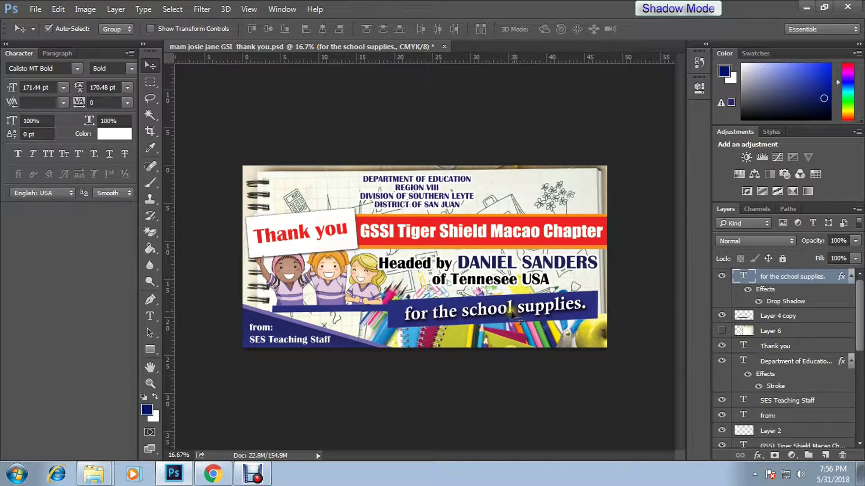
{"action": "key", "text": "ctrl+plus"}
{"action": "left_click", "coordinate": [406, 381]}
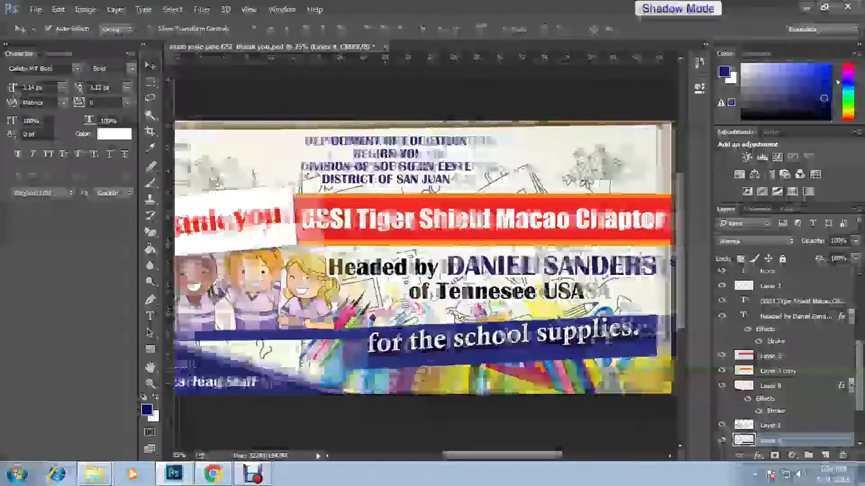
{"action": "left_click_drag", "start_coordinate": [386, 358], "coordinate": [479, 343]}
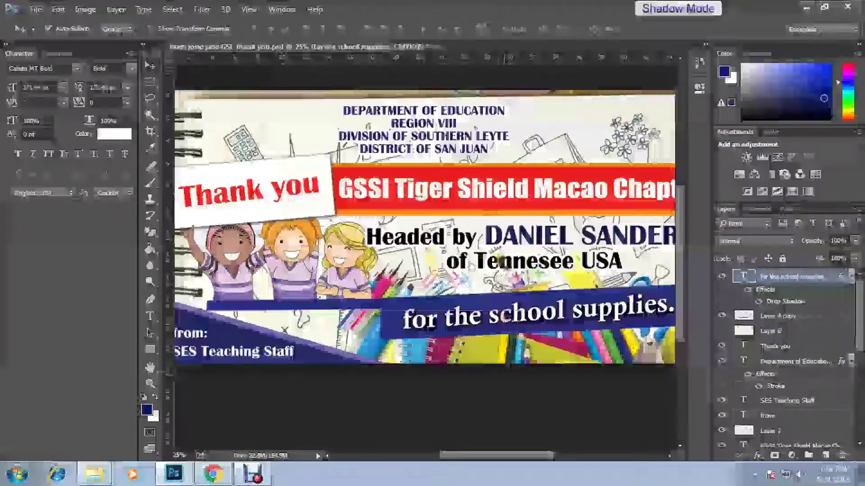
{"action": "left_click_drag", "start_coordinate": [497, 268], "coordinate": [489, 272]}
{"action": "scroll", "coordinate": [489, 272], "scroll_direction": "right", "scroll_amount": 3}
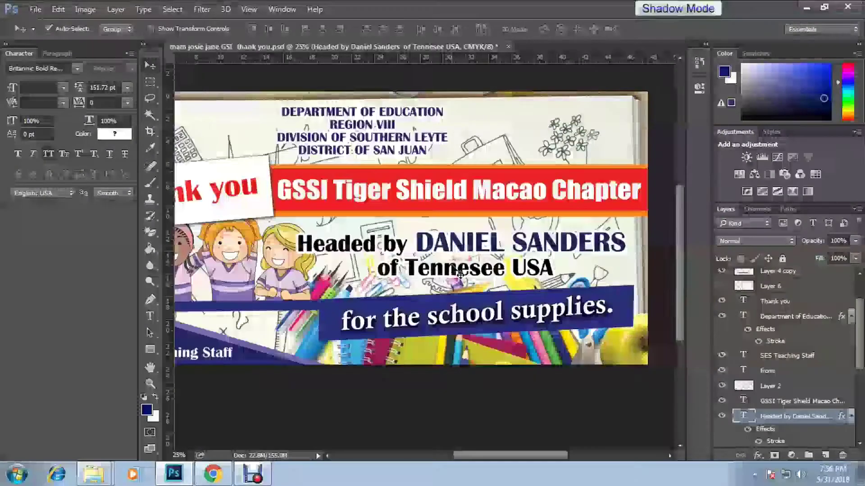
{"action": "scroll", "coordinate": [461, 273], "scroll_direction": "down", "scroll_amount": 1}
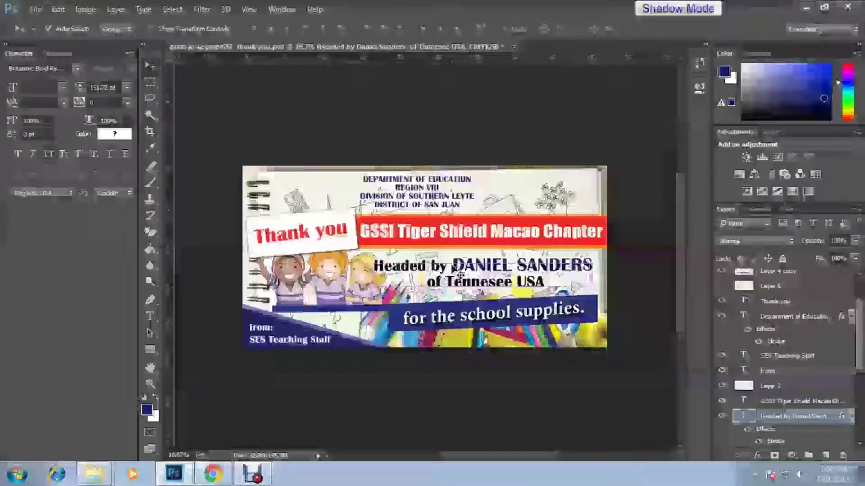